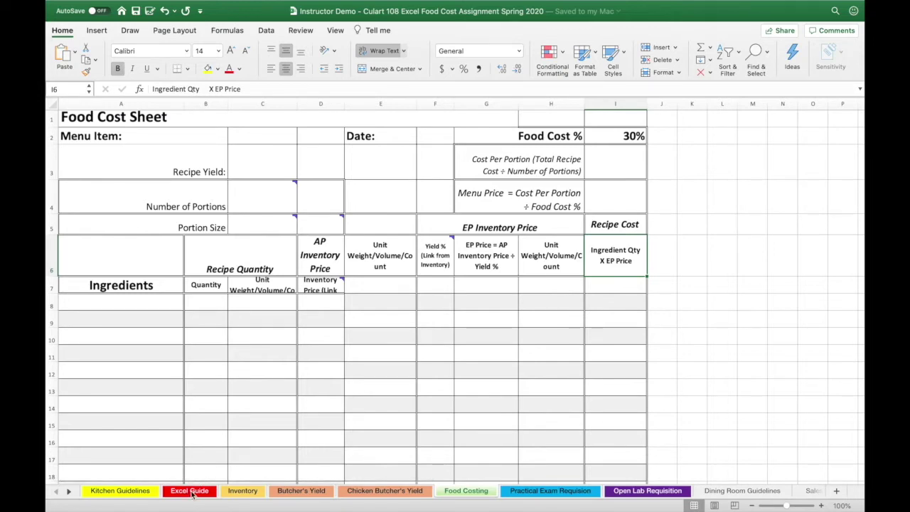
# Step: Look over the formulas and functions on the Excel Guide sheet and return to the Food Costing sheet
pyautogui.click(190, 492)
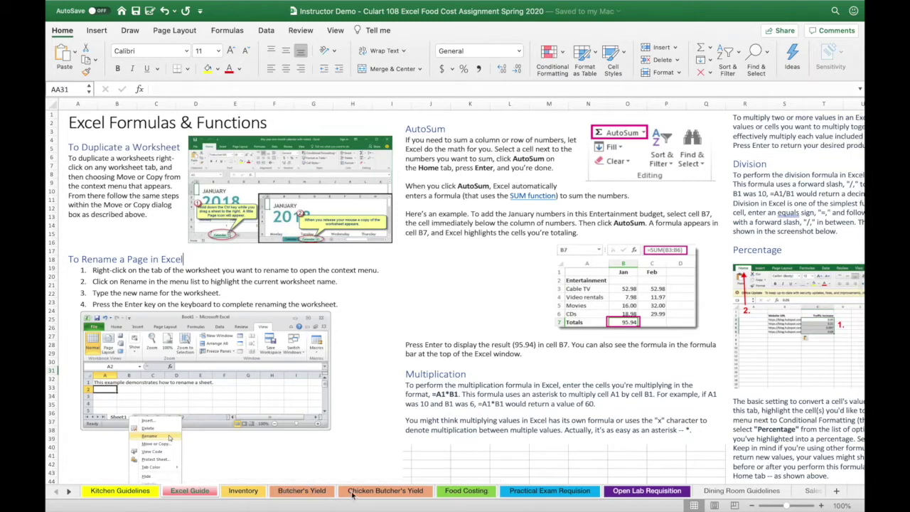
pyautogui.click(449, 492)
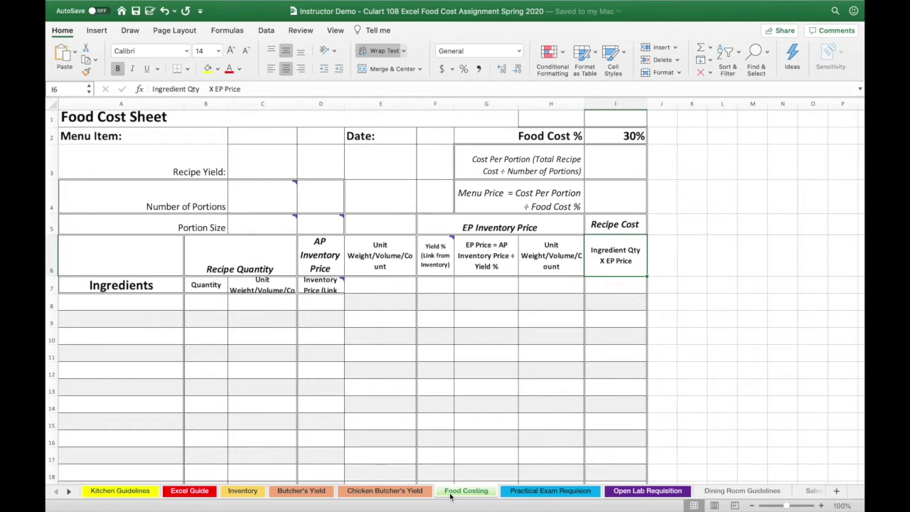
# Step: Browse the Inventory sheet's alphabetical item list down to the citrus entries, checking the items from Clementine Halo to Orange 12ct
pyautogui.click(243, 491)
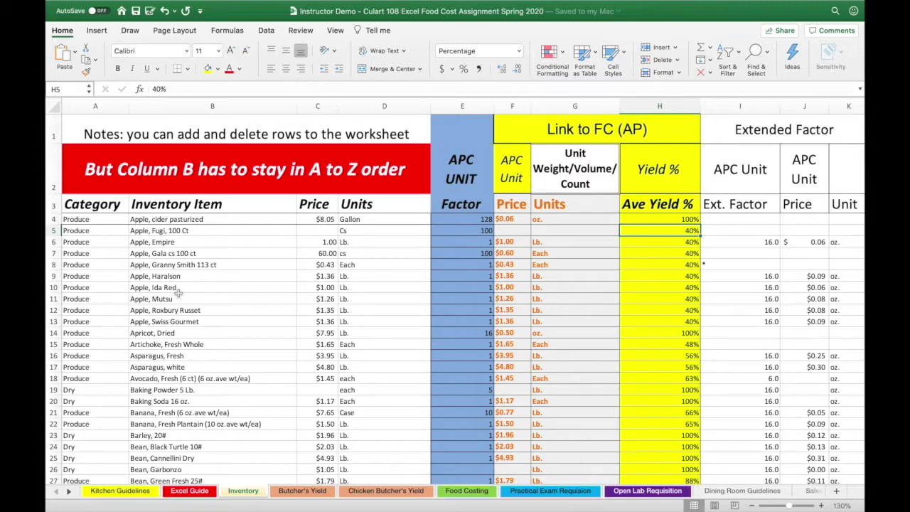
pyautogui.scroll(-10, 177, 293)
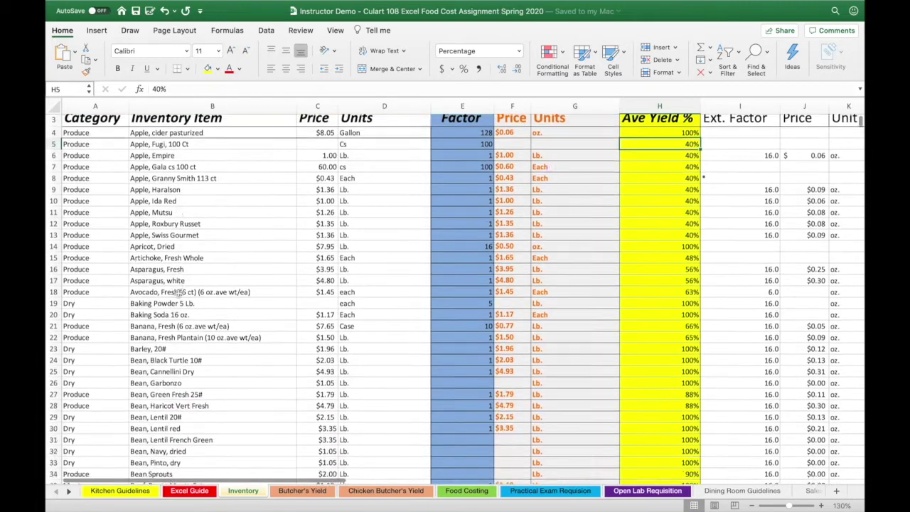
pyautogui.scroll(-10, 179, 291)
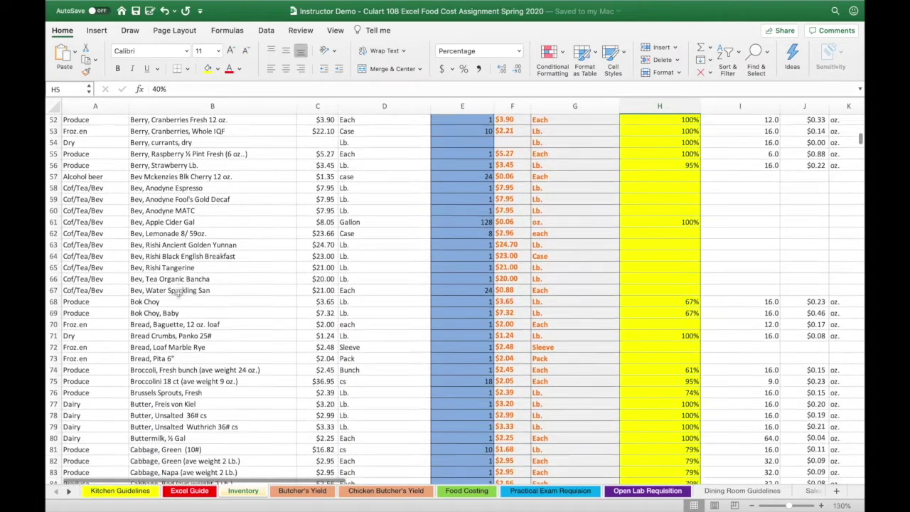
pyautogui.scroll(-7, 179, 292)
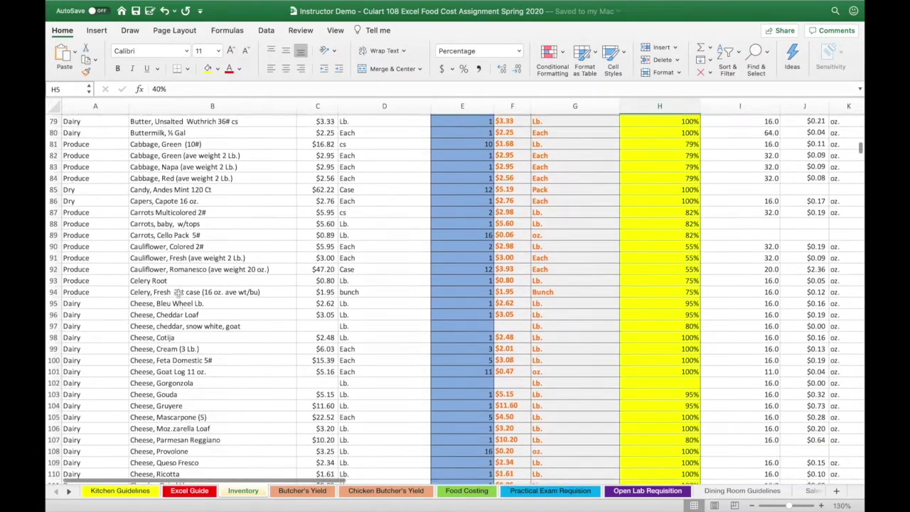
pyautogui.scroll(-5, 179, 293)
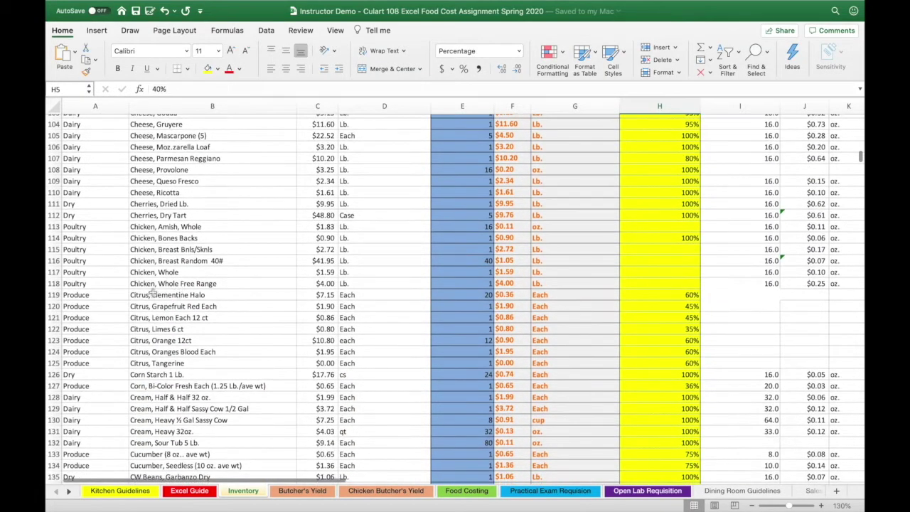
pyautogui.click(151, 294)
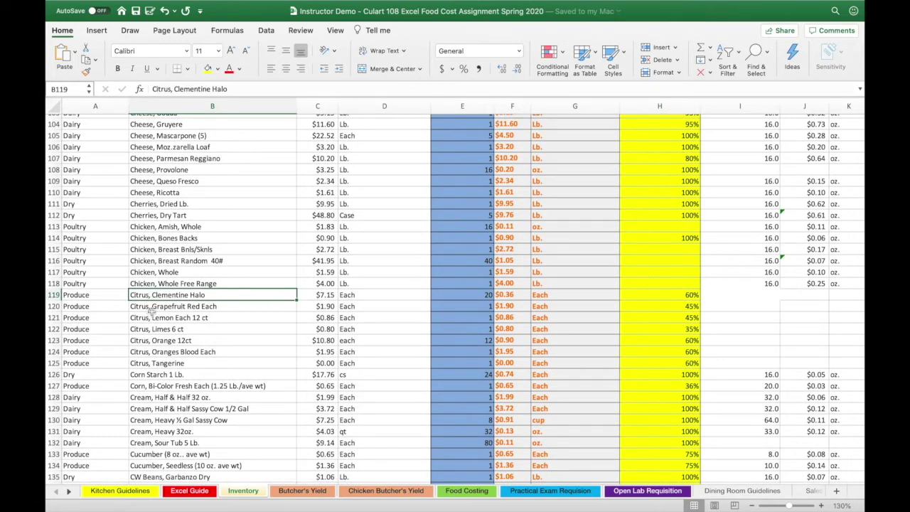
pyautogui.click(151, 310)
pyautogui.click(147, 317)
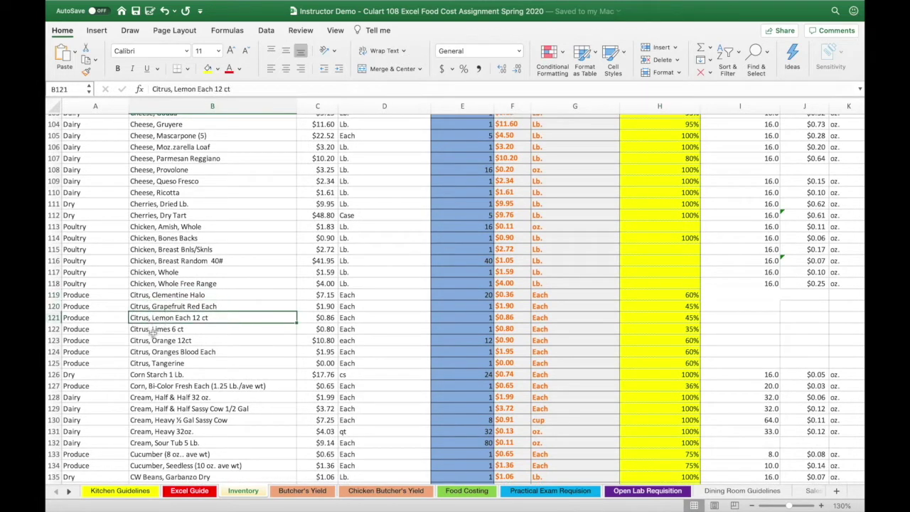
pyautogui.click(154, 331)
pyautogui.click(151, 340)
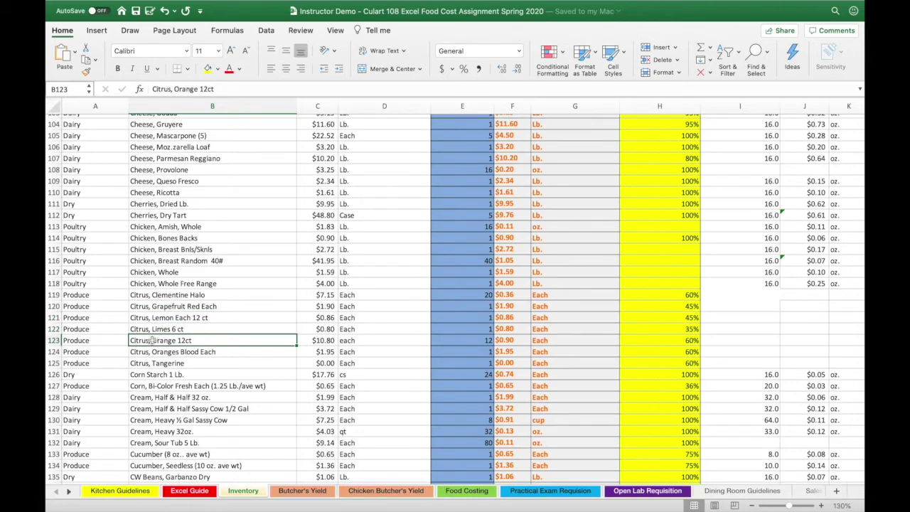
# Step: Browse the inventory list down to the dry spices and select the Spice, Cinnamon Ground 16 oz. entry
pyautogui.scroll(-20, 151, 340)
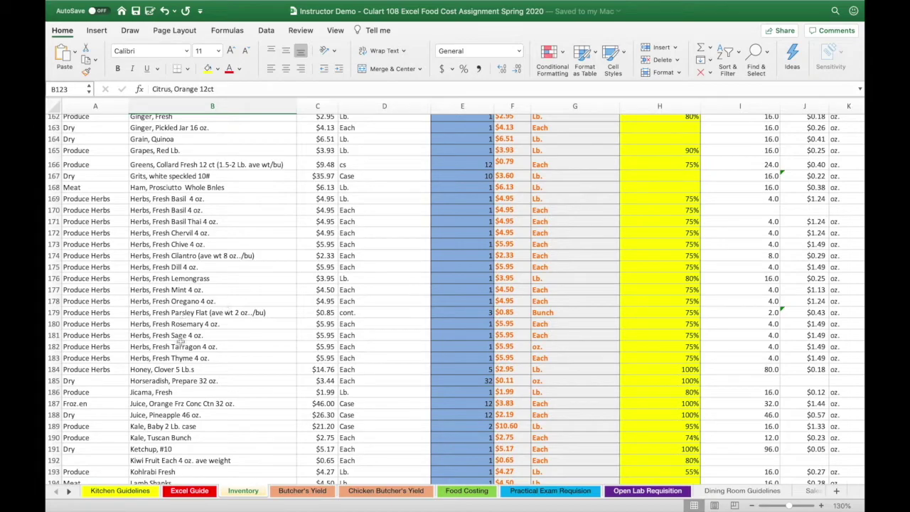
pyautogui.scroll(-20, 181, 341)
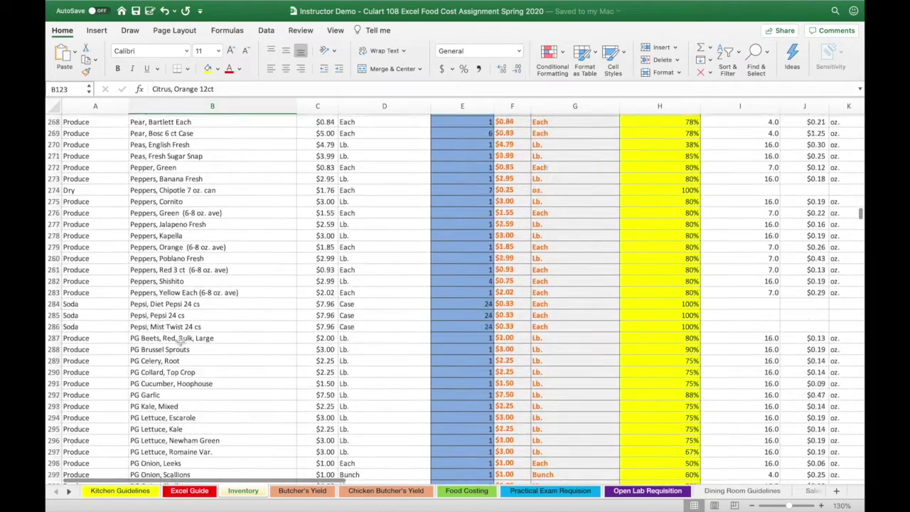
pyautogui.scroll(-20, 180, 341)
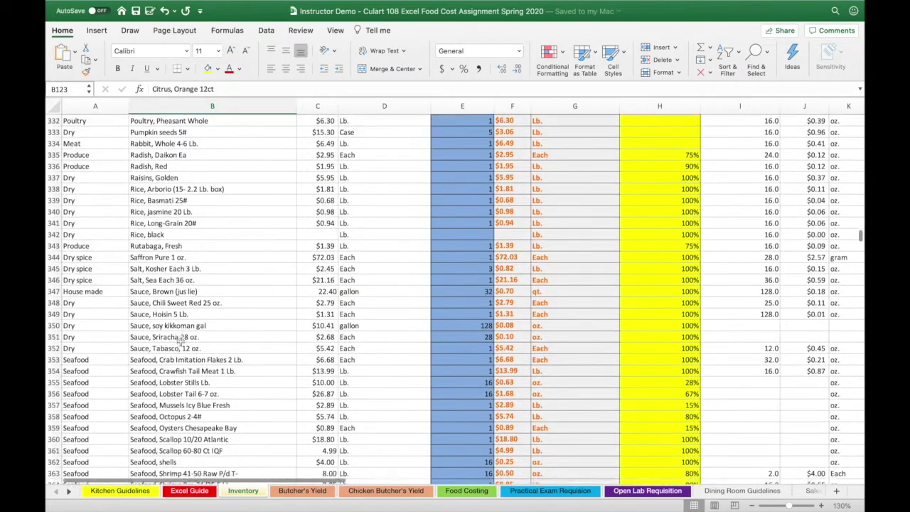
pyautogui.scroll(-3, 181, 341)
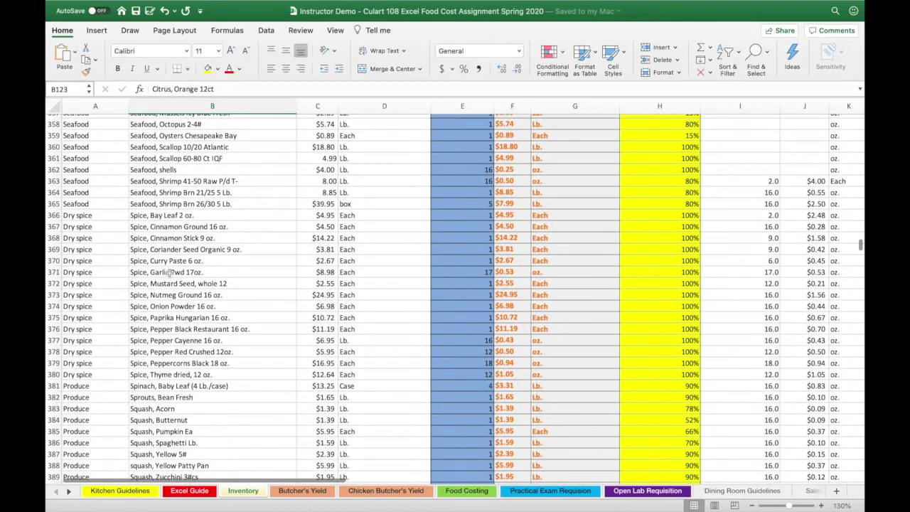
pyautogui.click(168, 228)
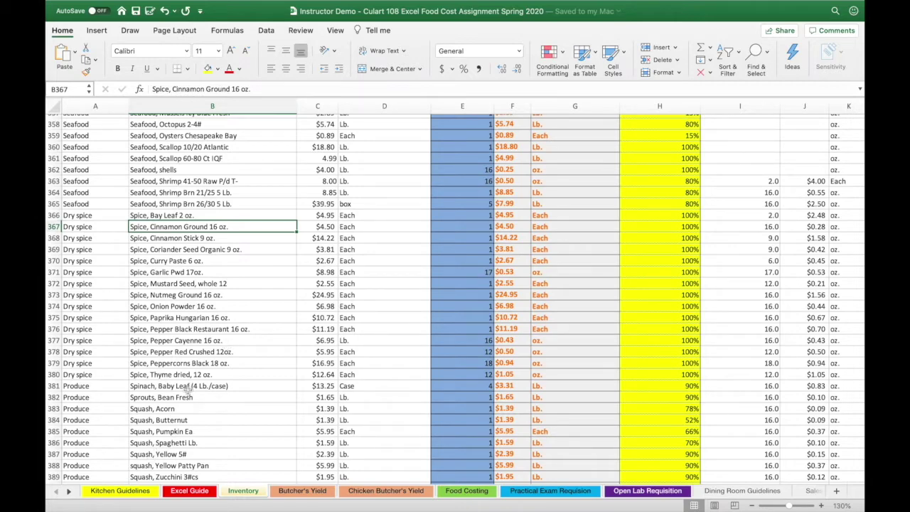
# Step: Go back up the inventory list to the fish items and select the Fish, Bass Black Sea Med Drsd entry
pyautogui.scroll(20, 192, 375)
pyautogui.scroll(20, 192, 374)
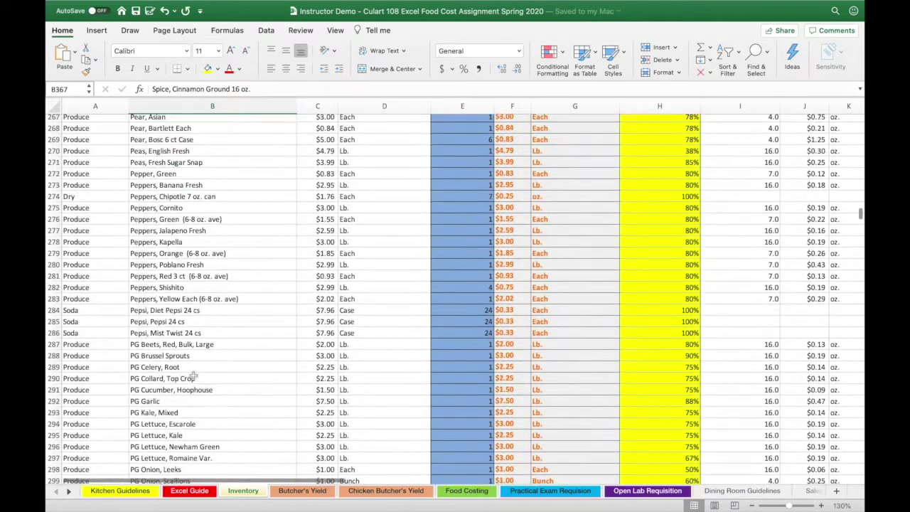
pyautogui.scroll(3, 192, 375)
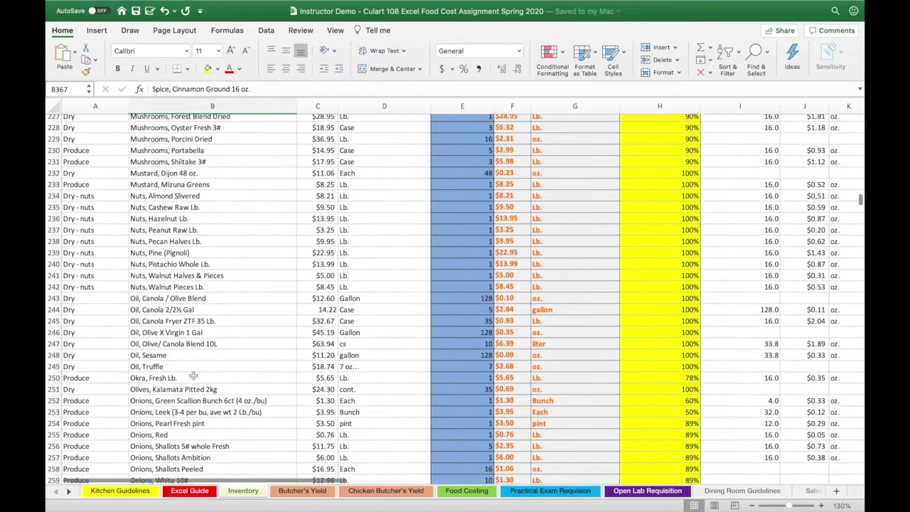
pyautogui.scroll(3, 192, 375)
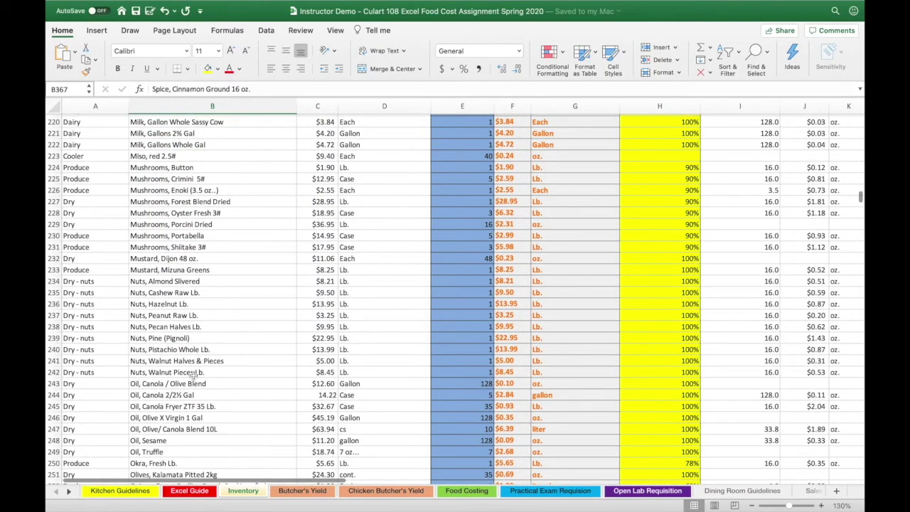
pyautogui.scroll(13, 192, 375)
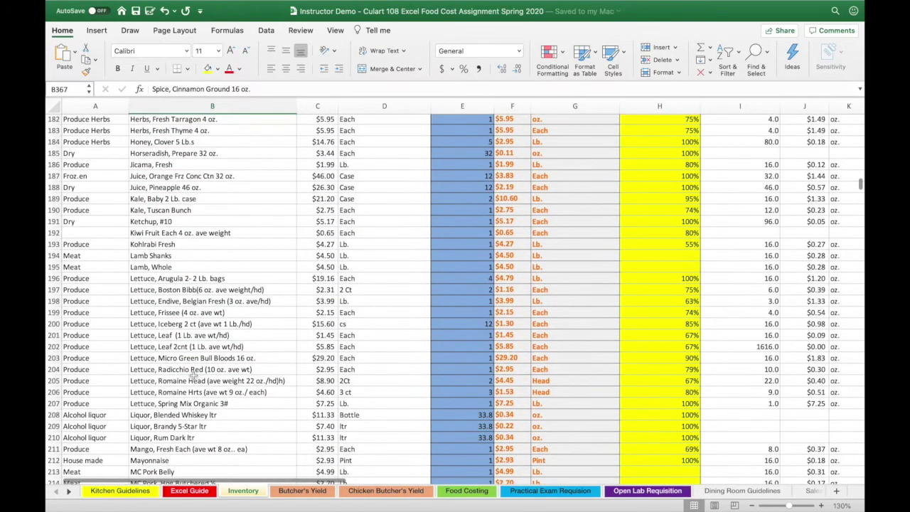
pyautogui.scroll(20, 192, 375)
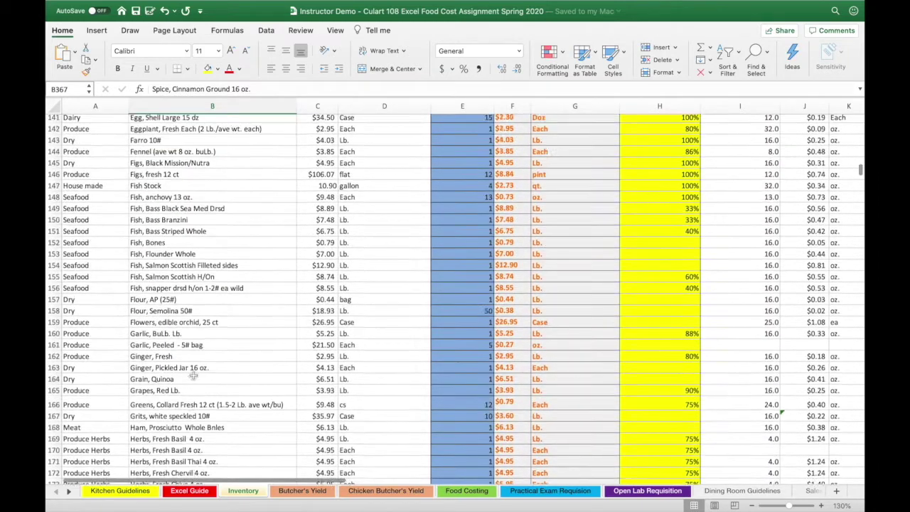
pyautogui.scroll(-5, 194, 375)
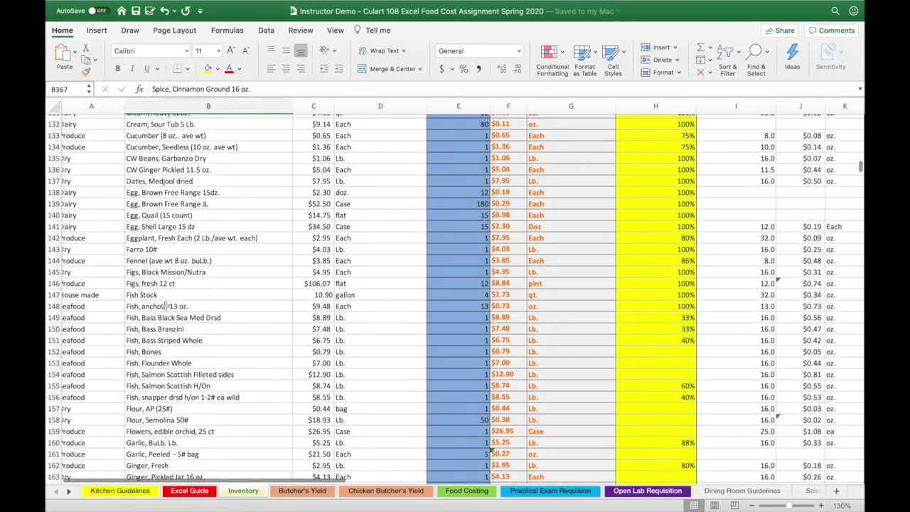
pyautogui.click(171, 318)
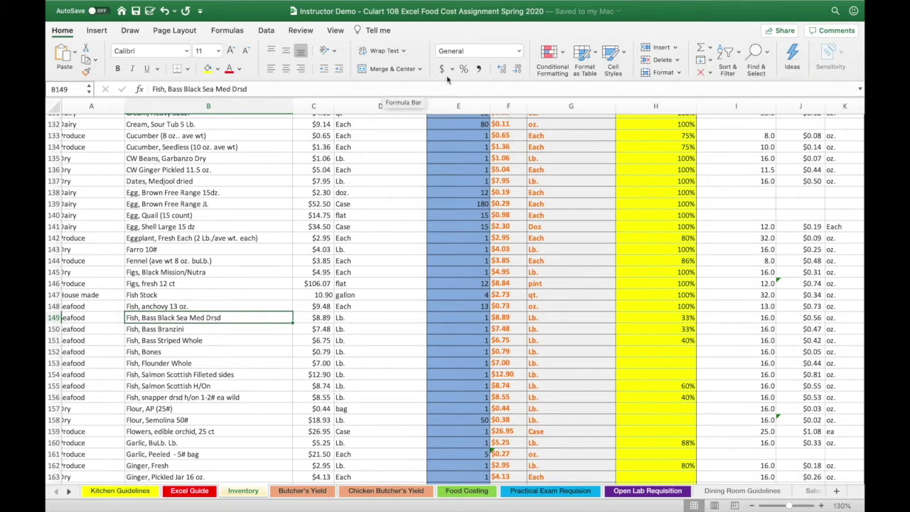
# Step: Search the Inventory sheet for "fish stock" and check the item's category and name cells
pyautogui.click(761, 56)
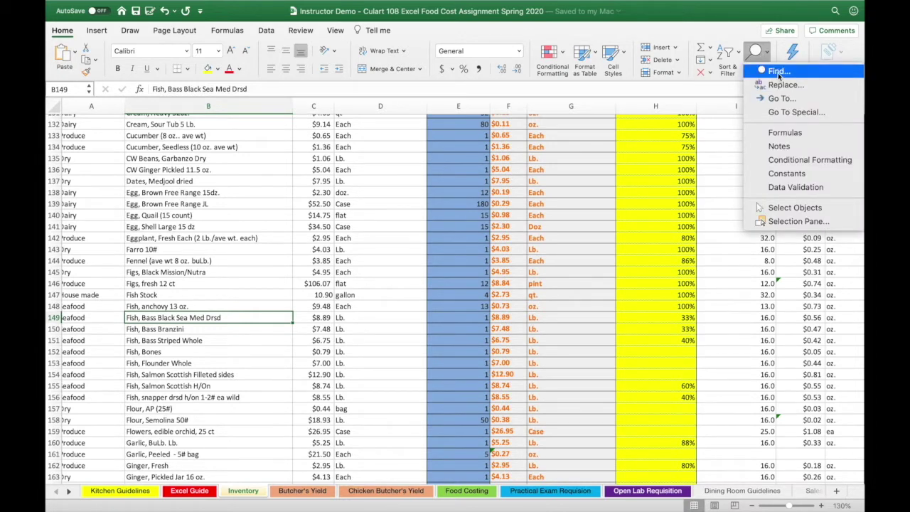
pyautogui.click(778, 71)
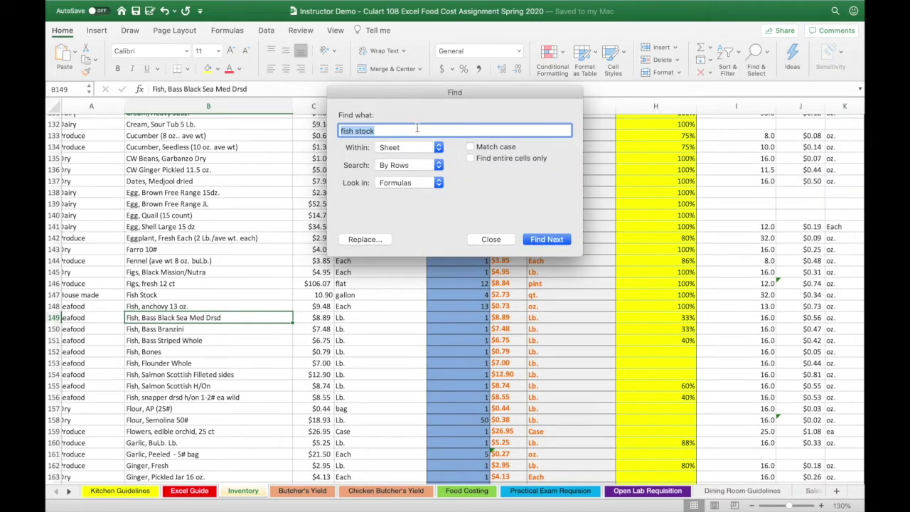
pyautogui.write('fish stock')
pyautogui.press('Return')
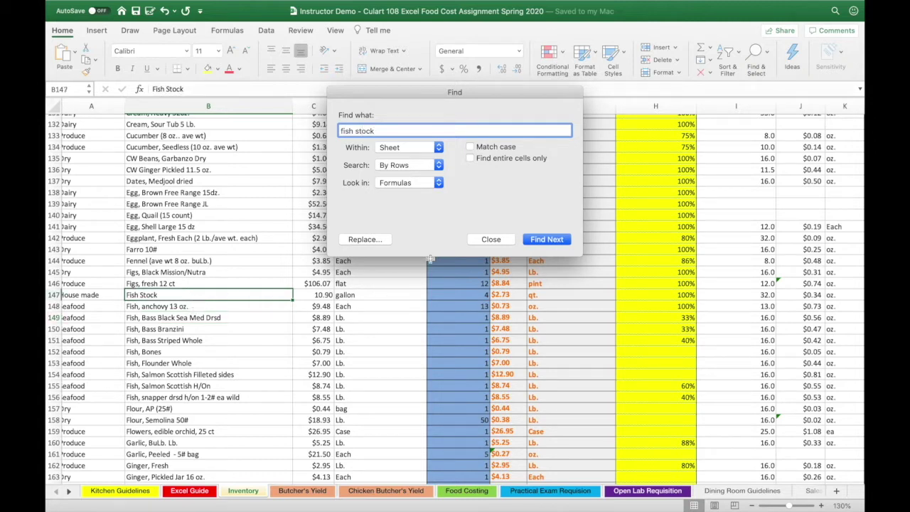
pyautogui.click(486, 242)
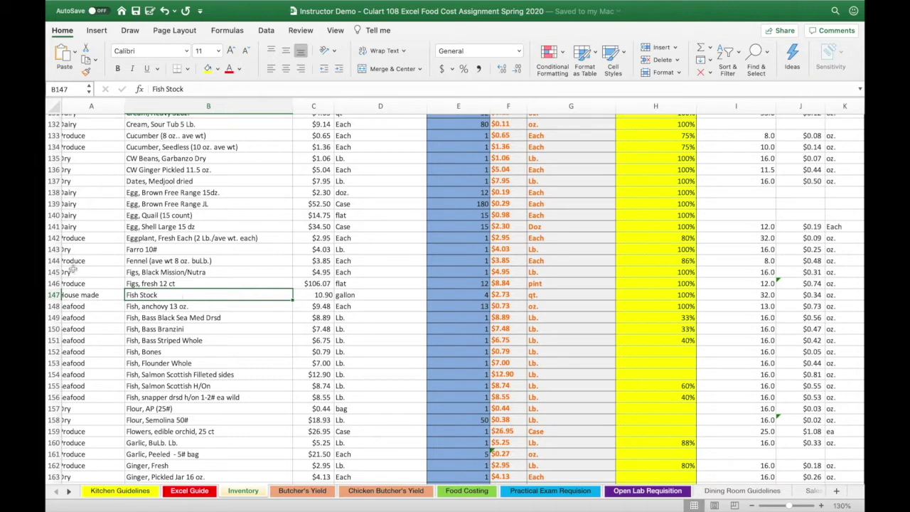
pyautogui.click(75, 297)
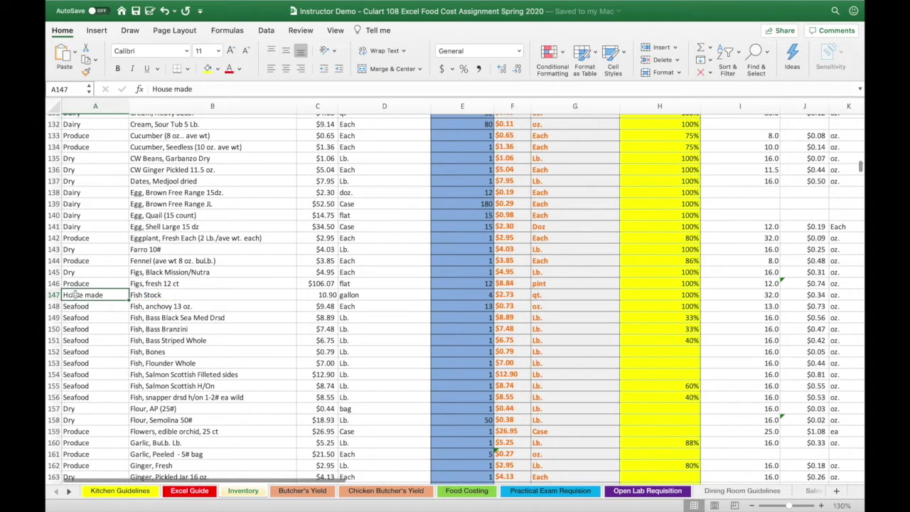
pyautogui.click(165, 298)
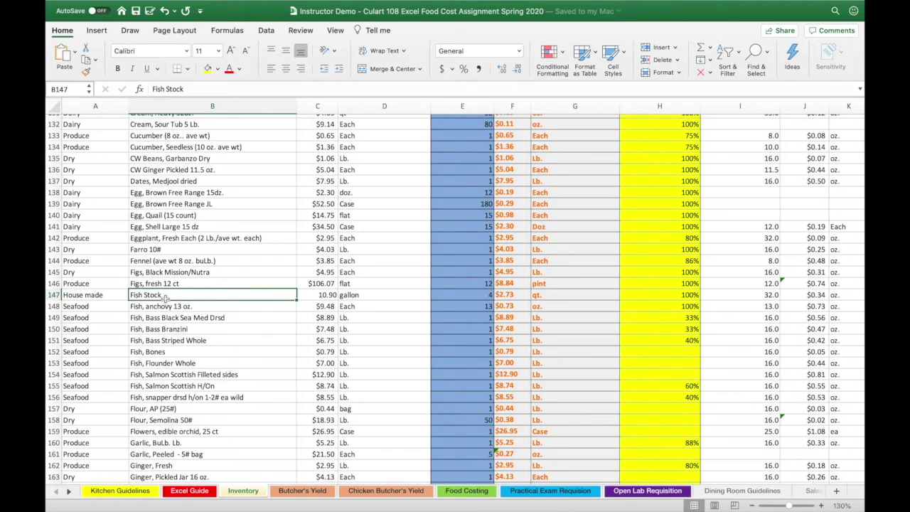
# Step: Return to the start of the Inventory sheet and inspect the price cells of Apple, Empire and Apple, Granny Smith 113 ct
pyautogui.click(759, 56)
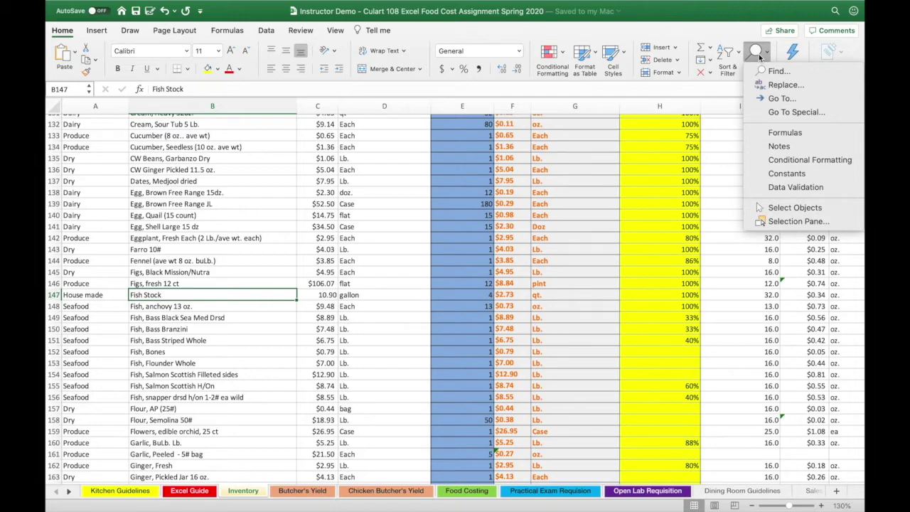
pyautogui.scroll(15, 622, 174)
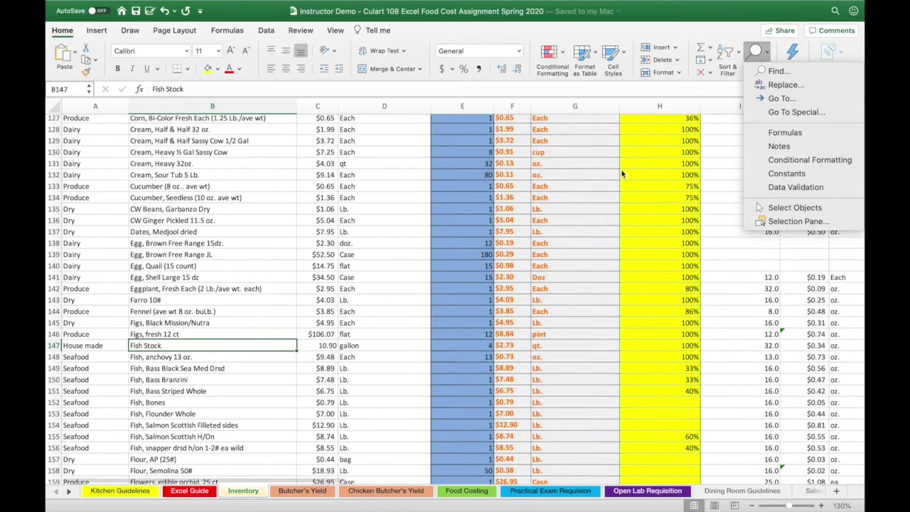
pyautogui.scroll(15, 621, 174)
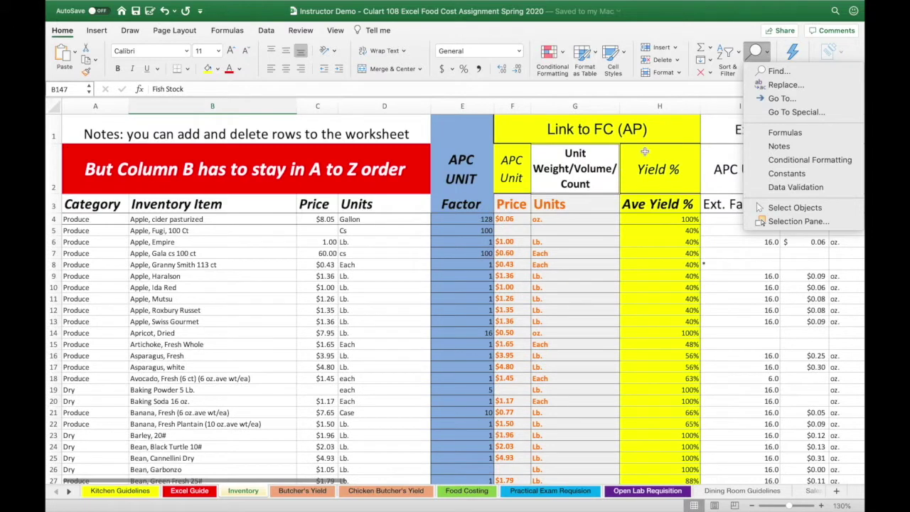
pyautogui.click(762, 53)
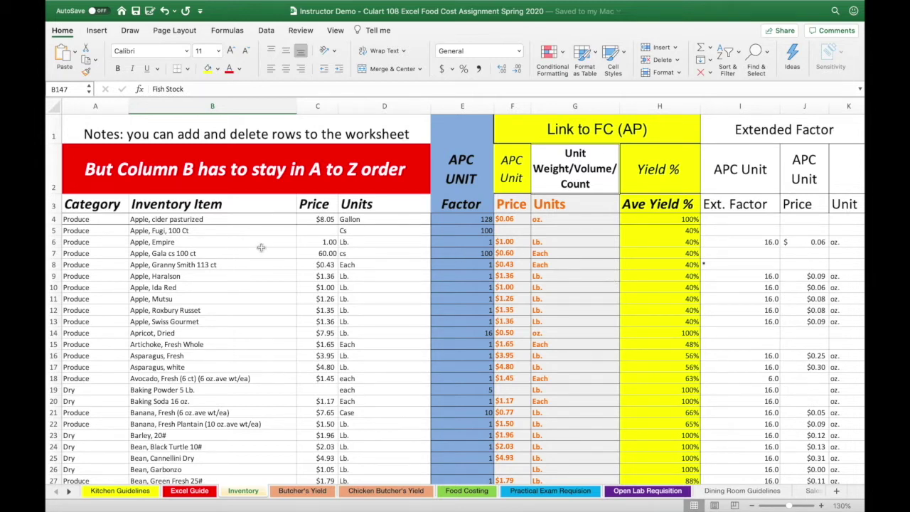
pyautogui.click(329, 241)
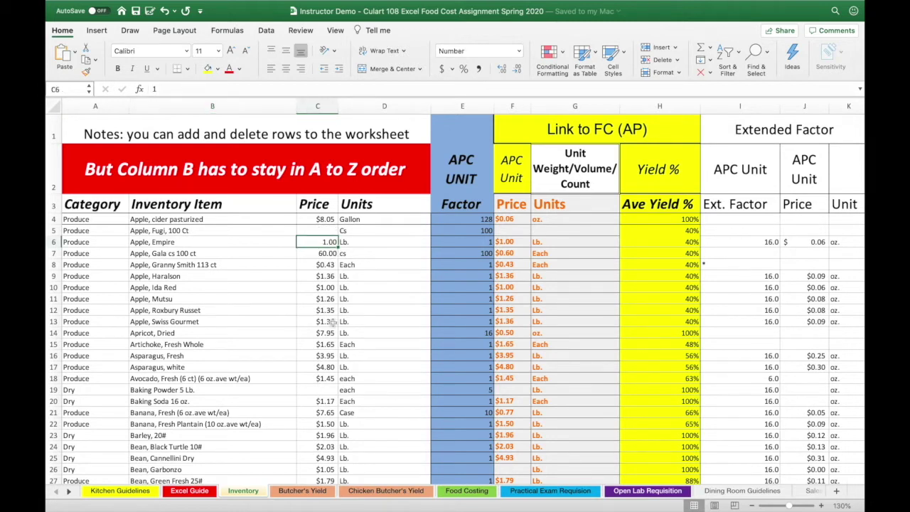
pyautogui.click(329, 264)
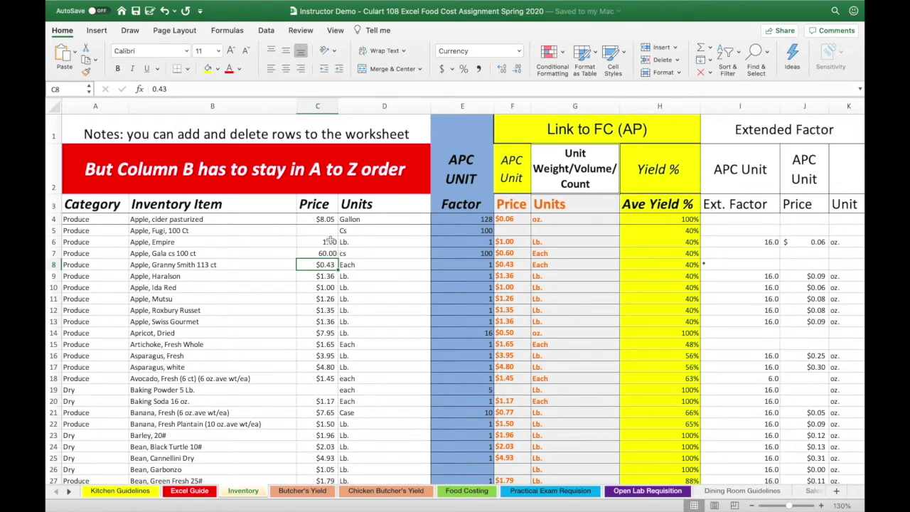
pyautogui.click(329, 241)
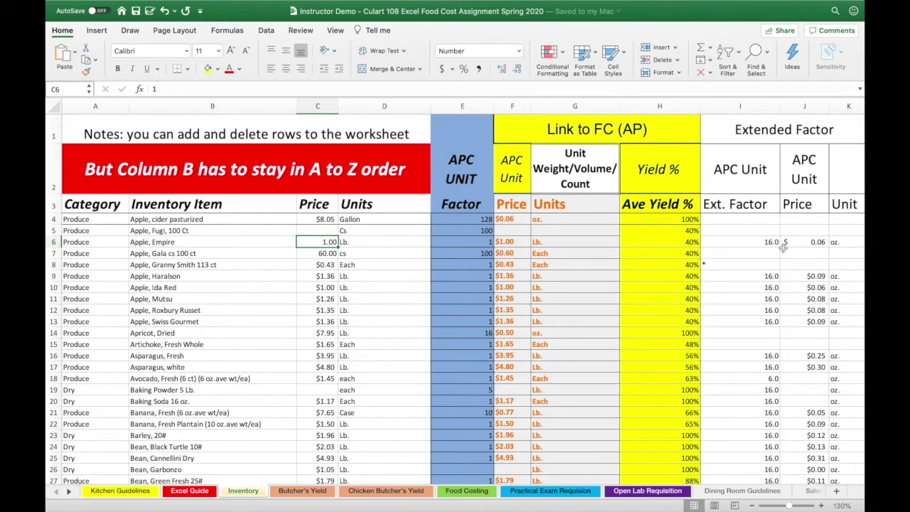
# Step: Inspect Apple, Empire's extended-factor unit price formula and the Yield % column, including the yield cell of Apple, Gala cs 100 ct
pyautogui.click(812, 241)
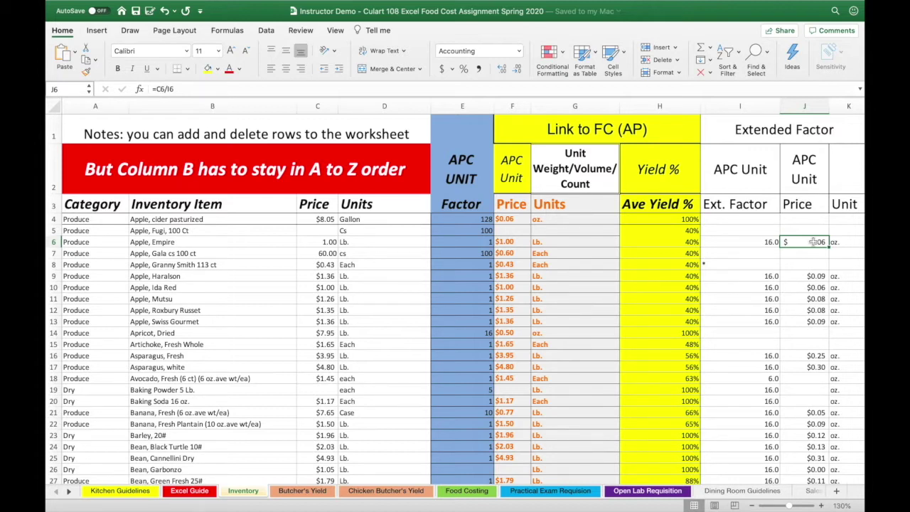
pyautogui.hscroll(3, 813, 242)
pyautogui.hscroll(-2, 814, 242)
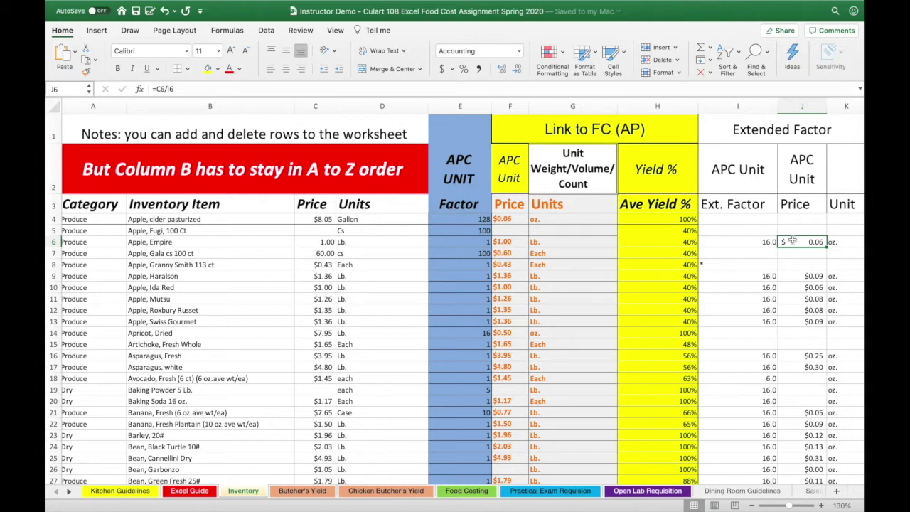
pyautogui.click(657, 174)
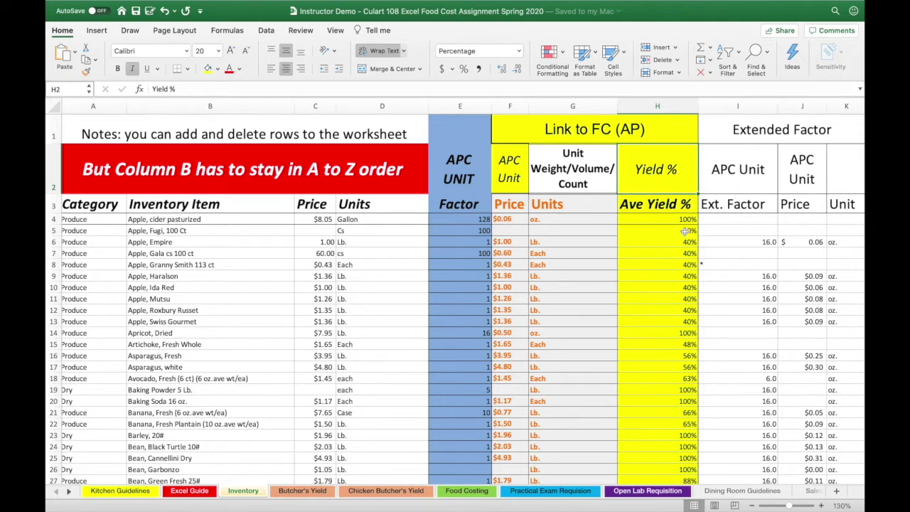
pyautogui.click(679, 253)
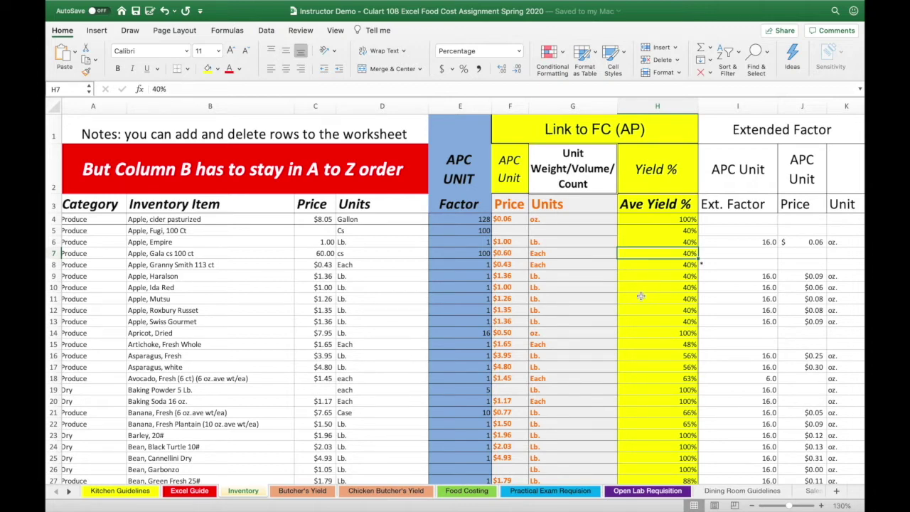
# Step: Move the Food Costing sheet directly after Inventory and create a copy of it before Kitchen Guidelines
pyautogui.moveTo(466, 490); pyautogui.dragTo(305, 492)
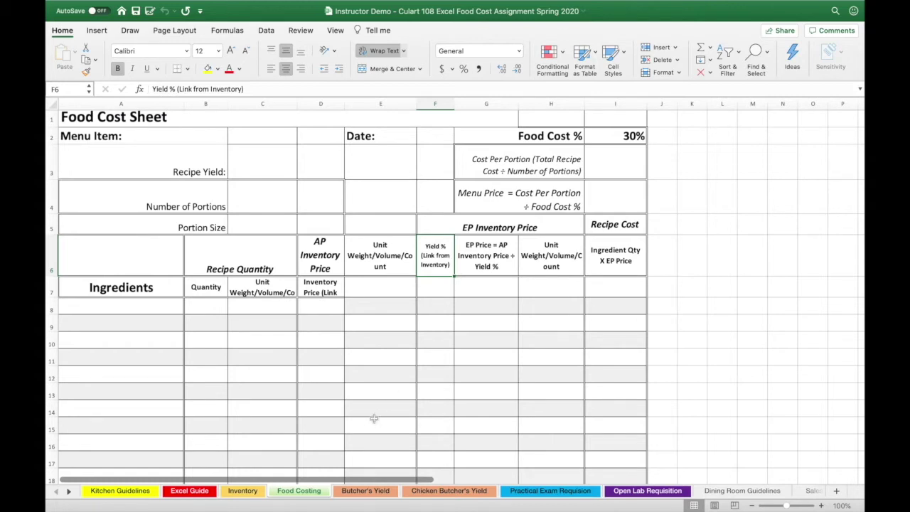
pyautogui.rightClick(307, 496)
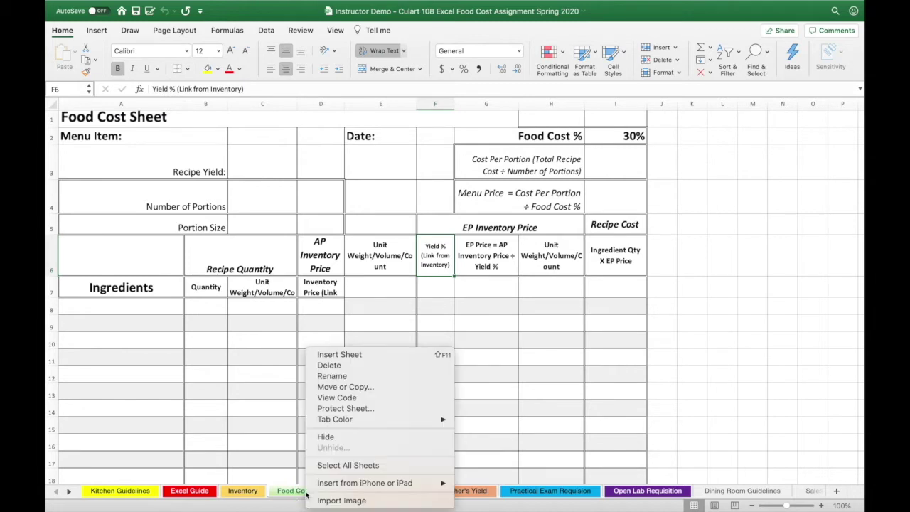
pyautogui.click(340, 388)
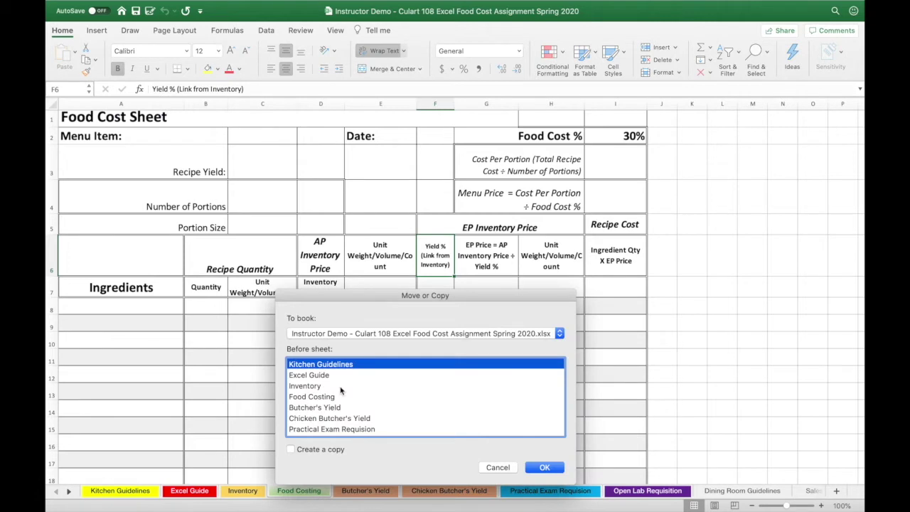
pyautogui.click(297, 450)
pyautogui.click(544, 467)
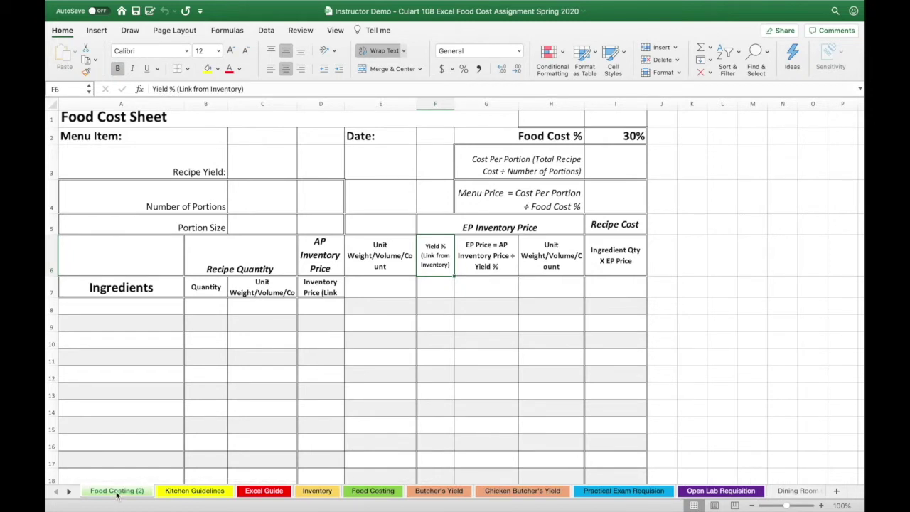
# Step: Rename the copied sheet "Bordelaise Sauce Food Cost" and place it between Inventory and Food Costing
pyautogui.click(117, 495)
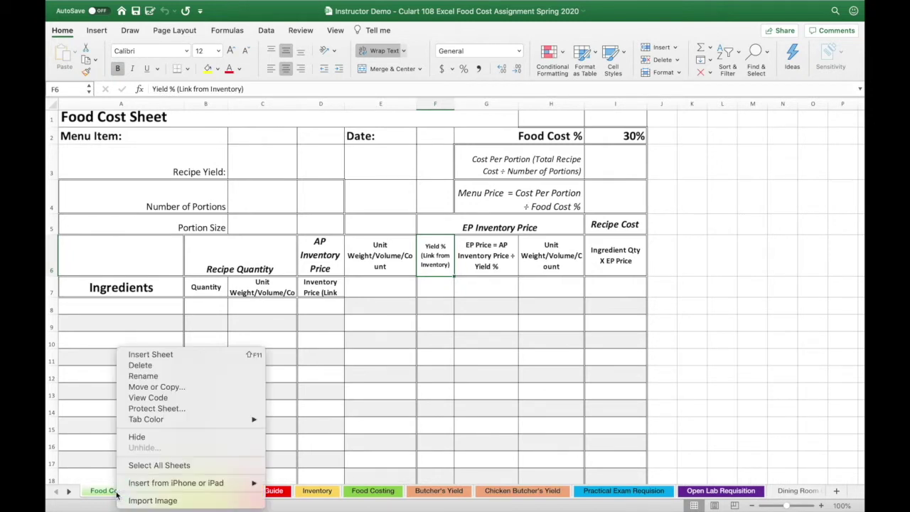
pyautogui.click(143, 376)
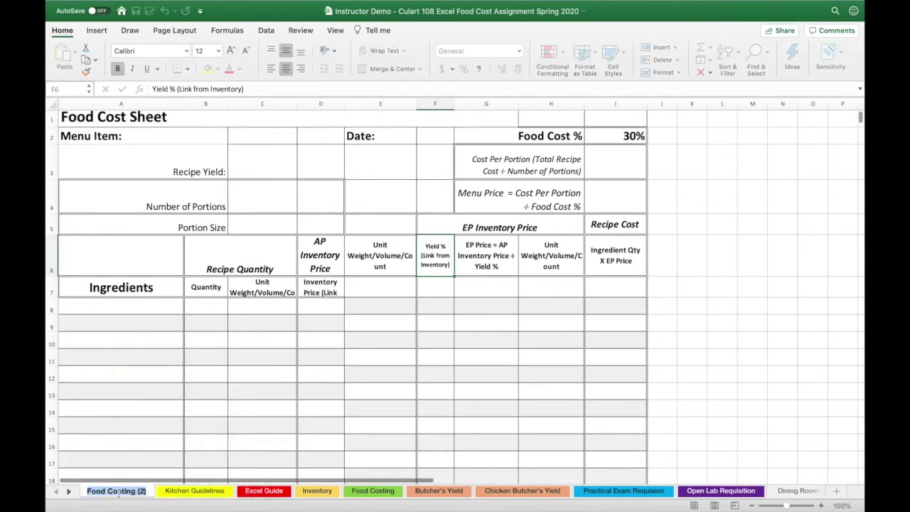
pyautogui.write('Bord')
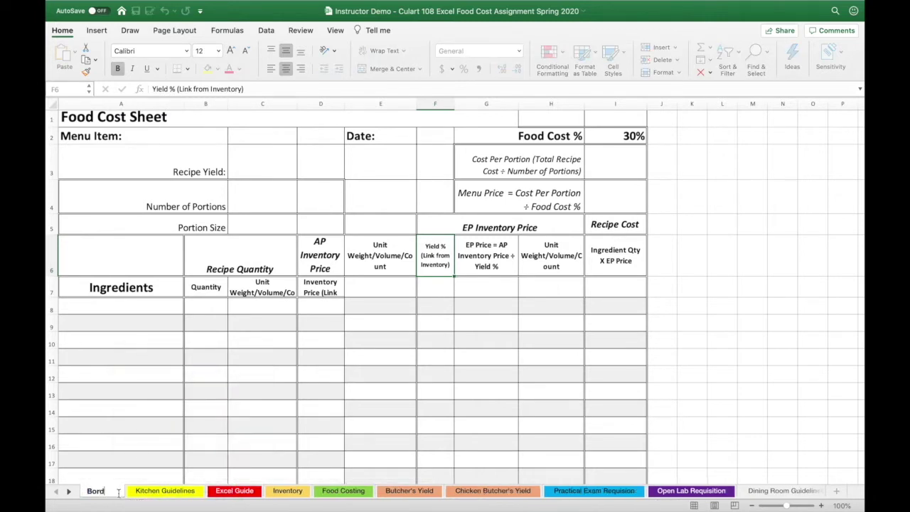
pyautogui.write('elaise')
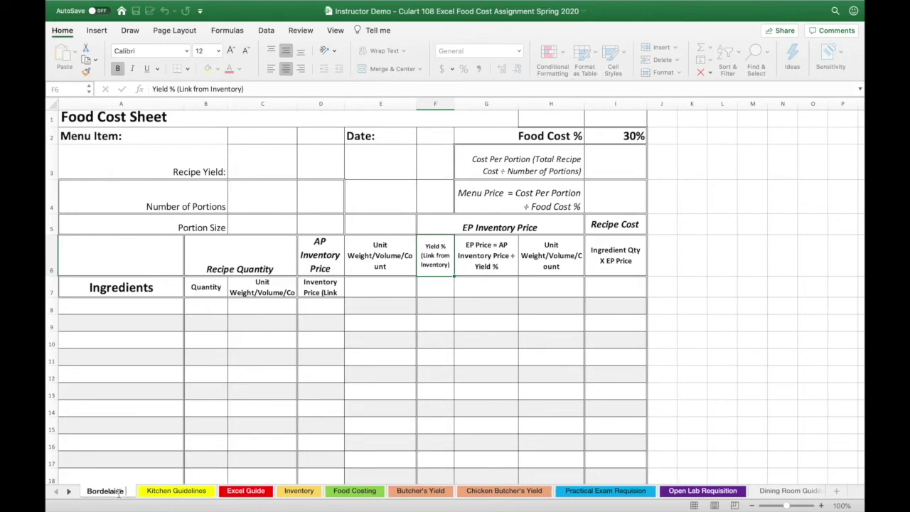
pyautogui.write(' Sauc')
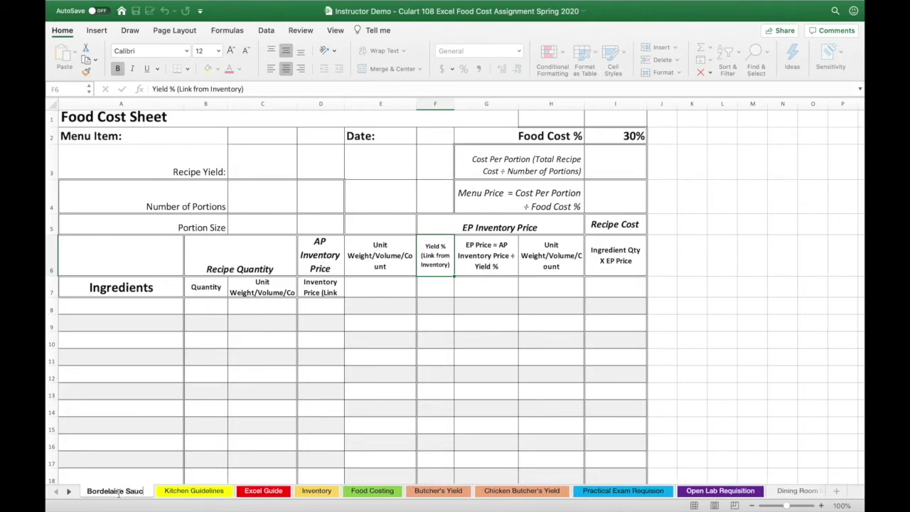
pyautogui.write('e F')
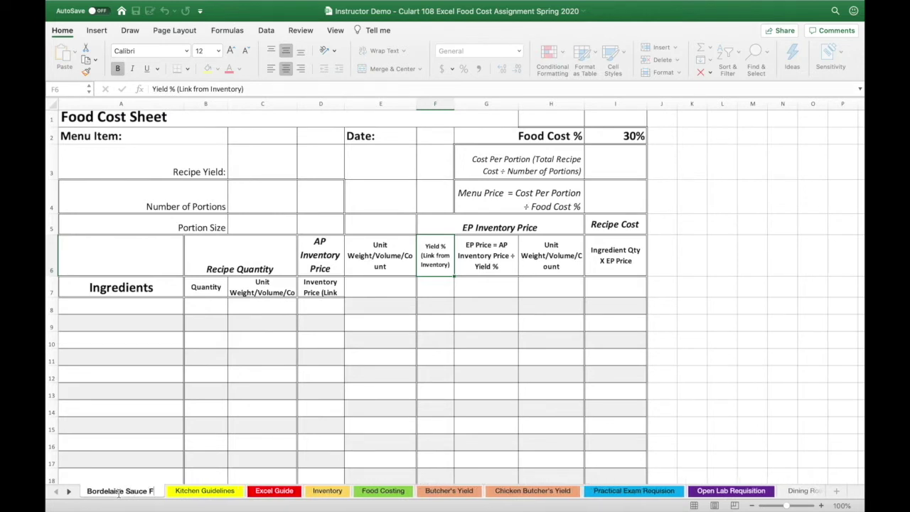
pyautogui.write('ood Cost')
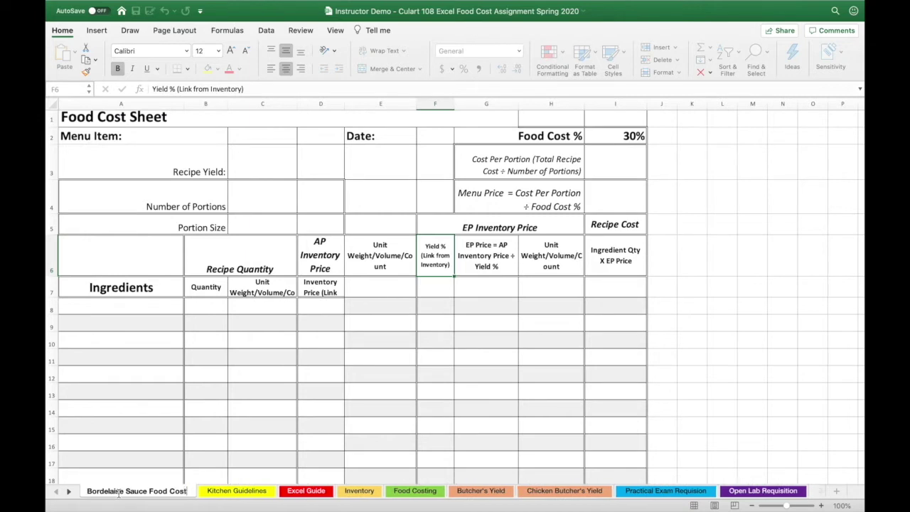
pyautogui.press('Return')
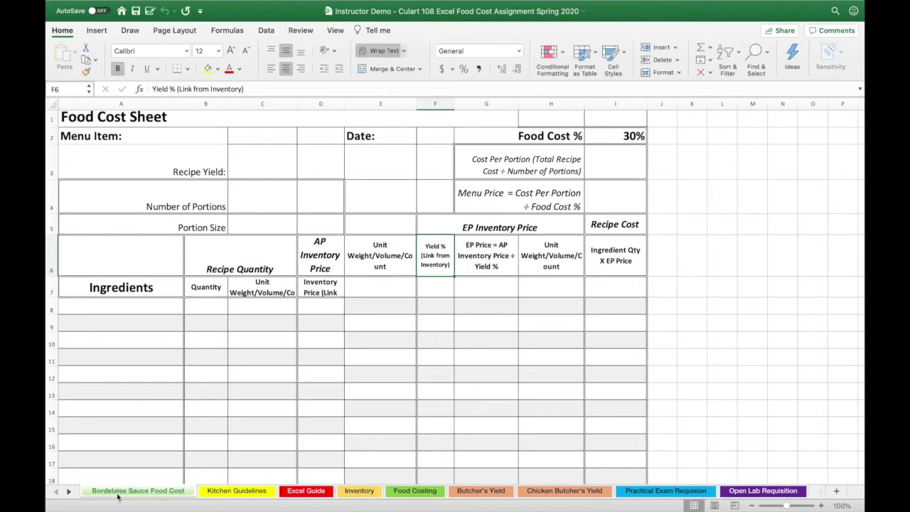
pyautogui.click(114, 492)
pyautogui.moveTo(343, 500); pyautogui.dragTo(388, 496)
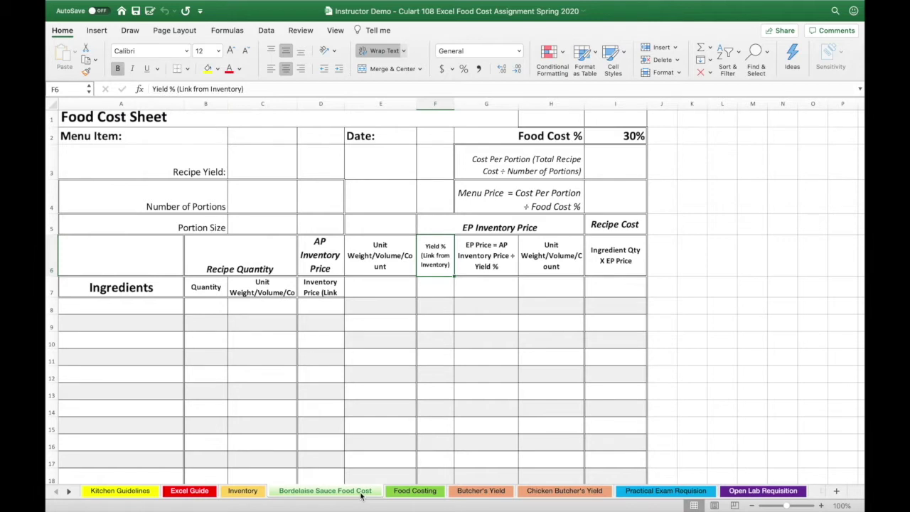
# Step: Add "Bordelaise Sauce" after the Menu Item label in cell A2 of the food cost sheet
pyautogui.click(192, 138)
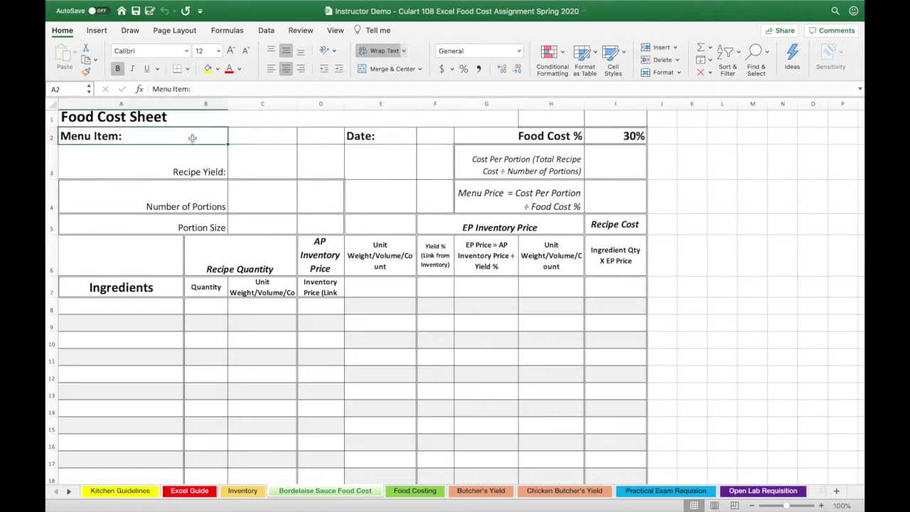
pyautogui.doubleClick(162, 138)
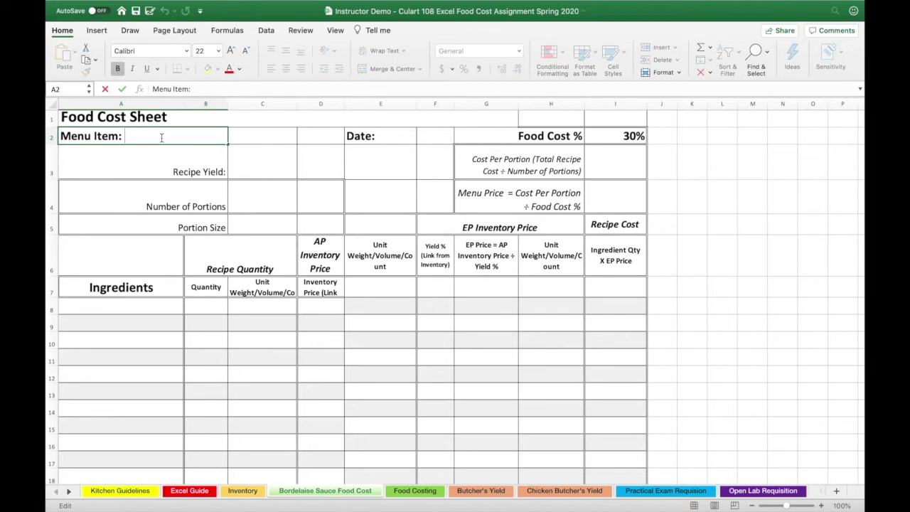
pyautogui.write('Bordelaise')
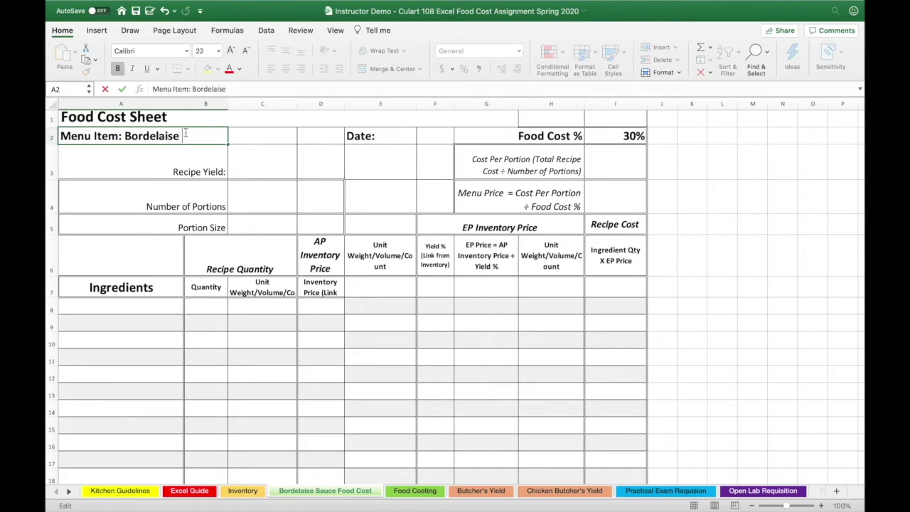
pyautogui.write(' Sauce')
# Step: Enter the date 4/28/20 in cell F2 and widen column F enough to show it
pyautogui.click(428, 136)
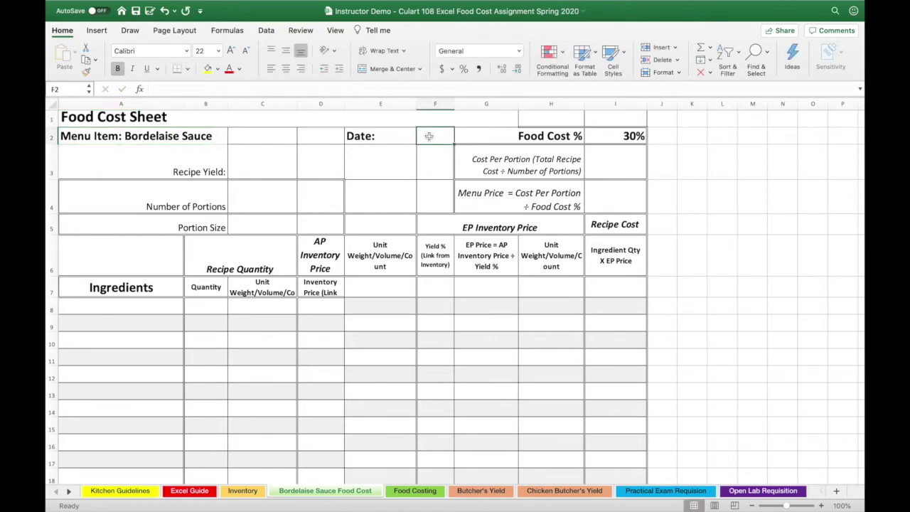
pyautogui.write('4/2')
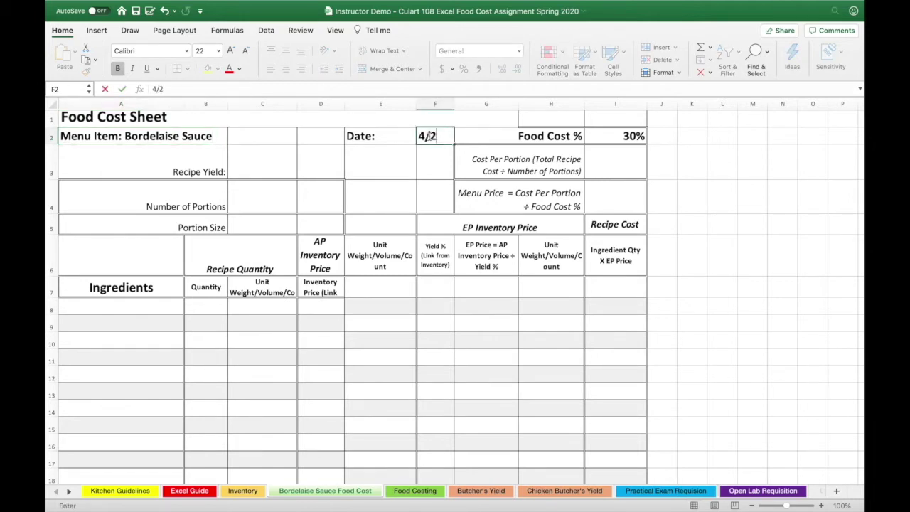
pyautogui.write('8/20')
pyautogui.press('Return')
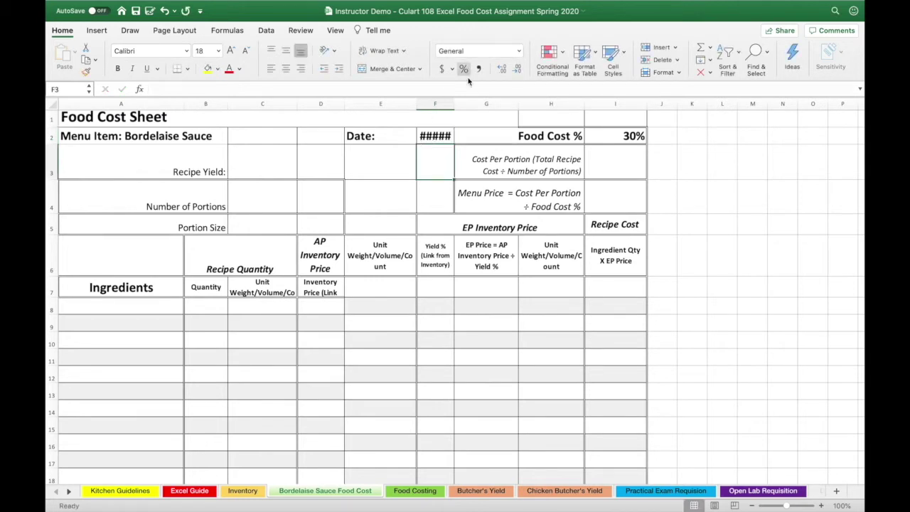
pyautogui.moveTo(454, 103); pyautogui.dragTo(463, 103)
# Step: Enter a recipe yield of 32 oz. and a portion size of 2 oz., with each unit in column D
pyautogui.click(270, 166)
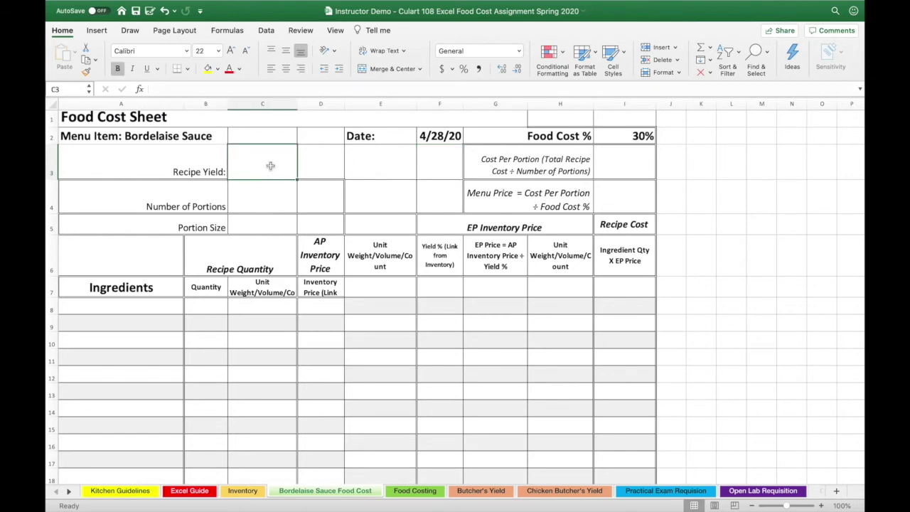
pyautogui.write('32')
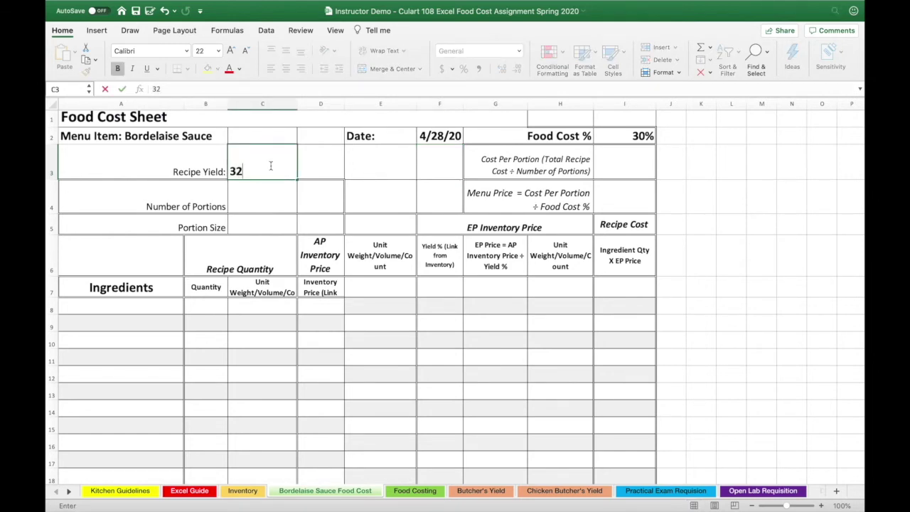
pyautogui.click(318, 172)
pyautogui.write('oz.')
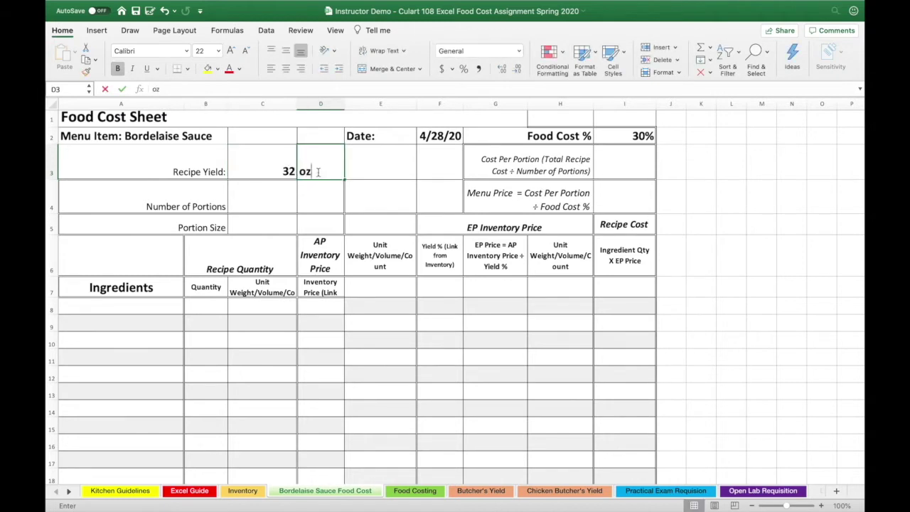
pyautogui.click(271, 226)
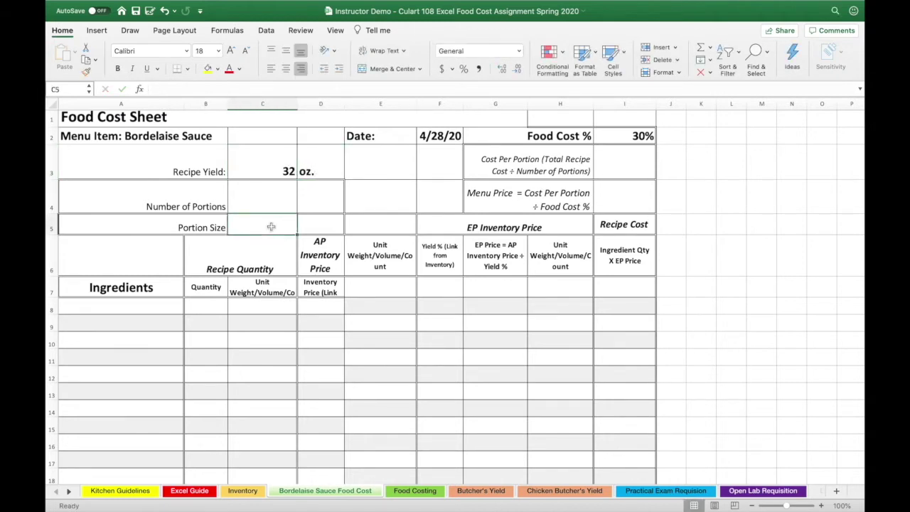
pyautogui.write('2')
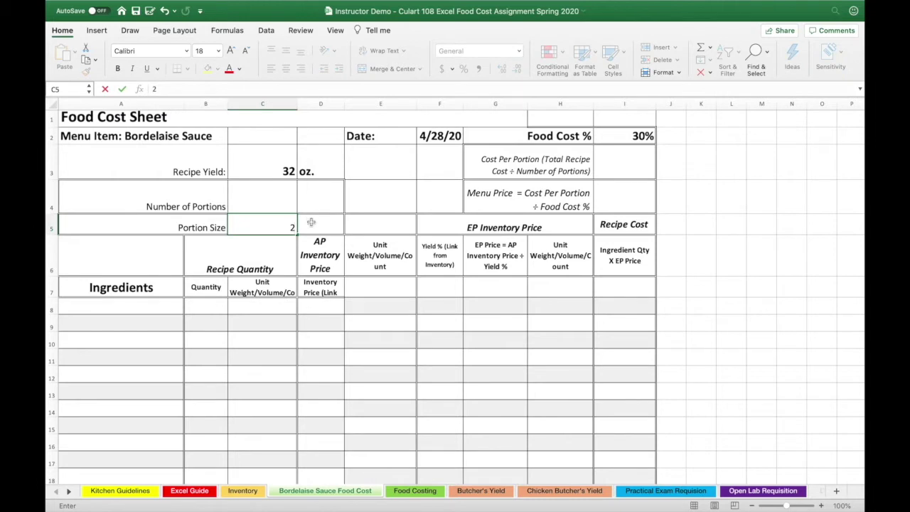
pyautogui.click(310, 223)
pyautogui.write('oz.')
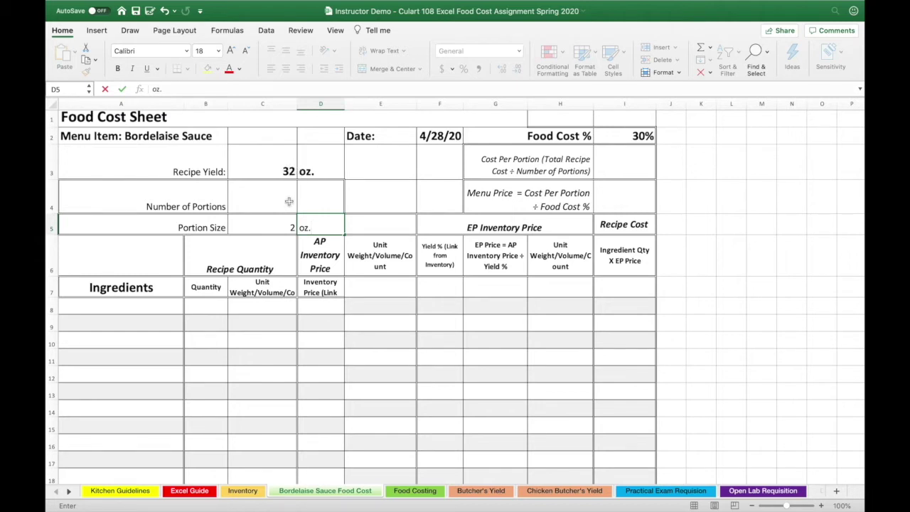
# Step: Calculate the number of portions in C4 by dividing the recipe yield by the portion size with =C3/C5
pyautogui.click(289, 201)
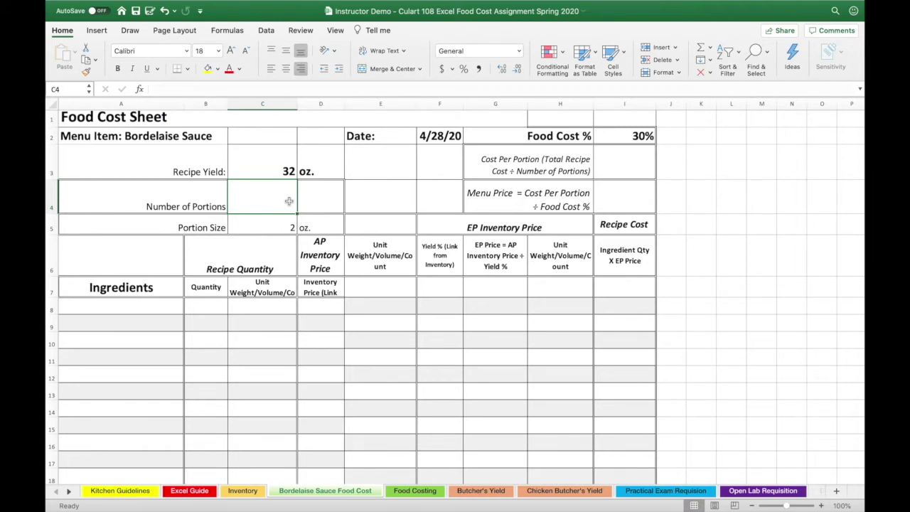
pyautogui.click(263, 193)
pyautogui.write('=')
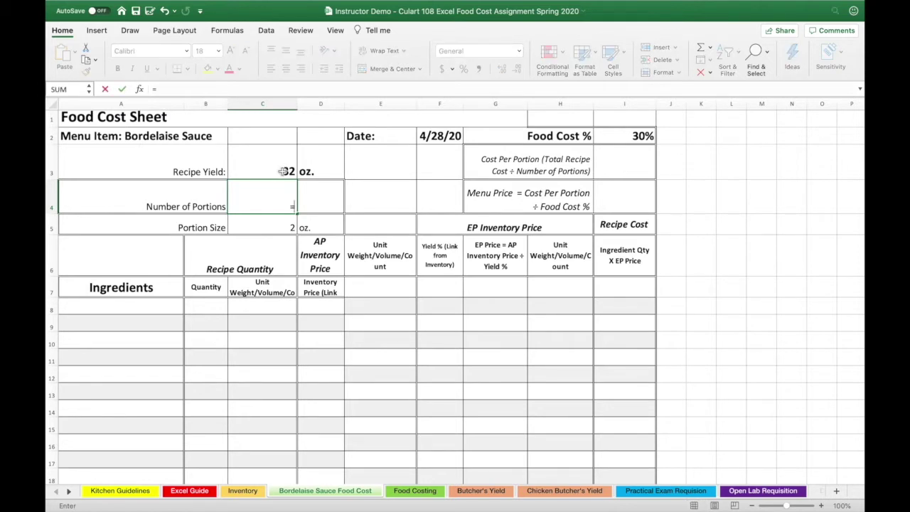
pyautogui.click(282, 171)
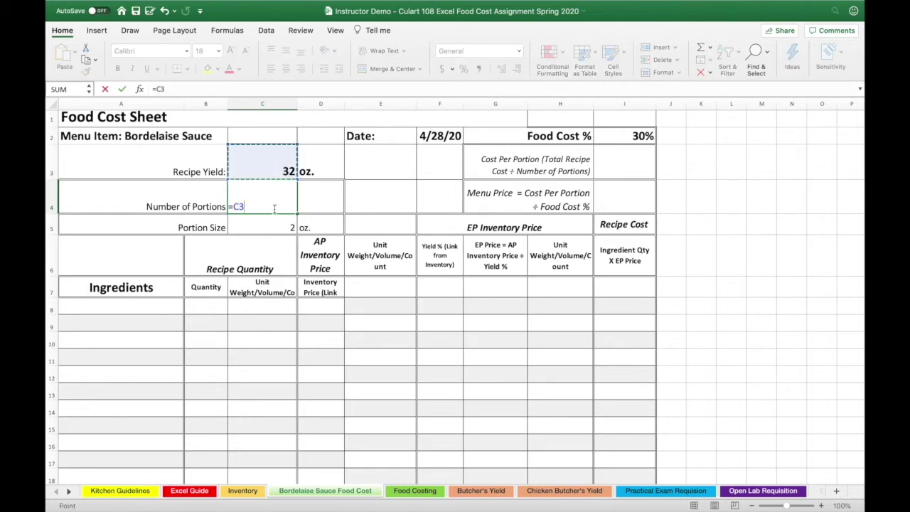
pyautogui.write('/')
pyautogui.click(284, 227)
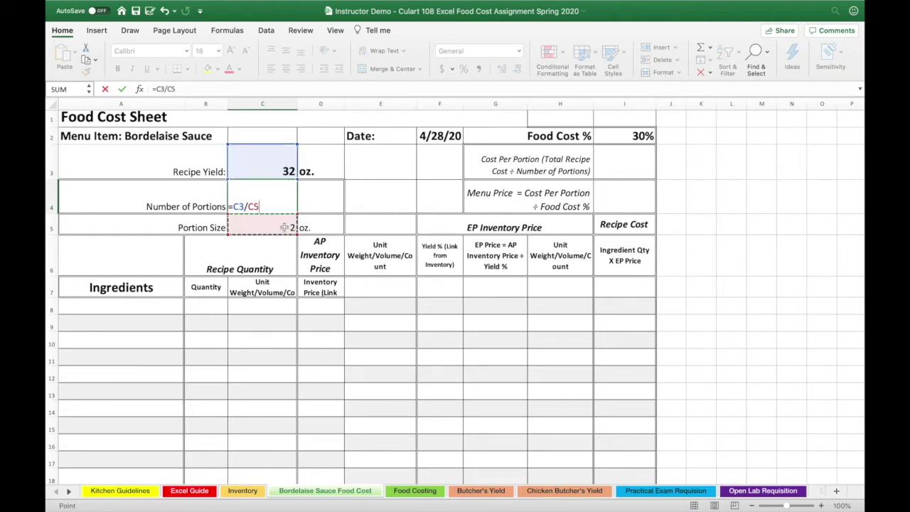
pyautogui.press('Return')
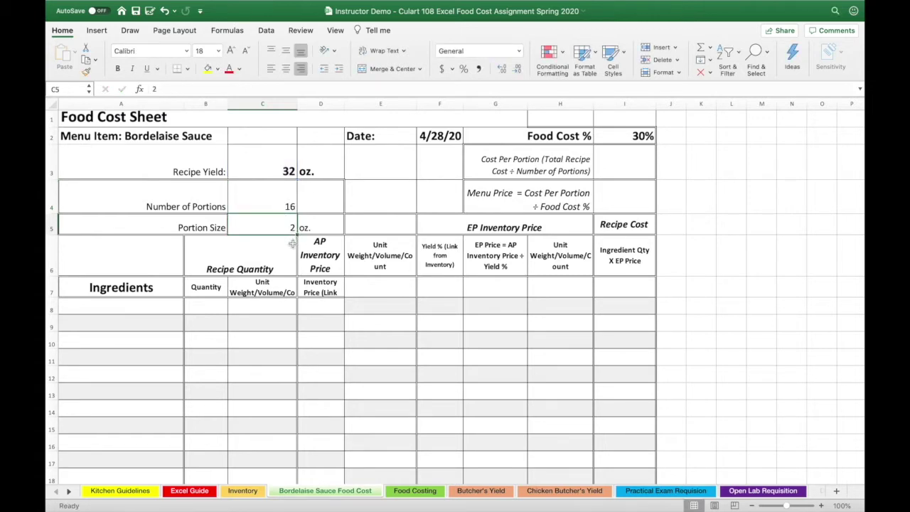
pyautogui.click(311, 208)
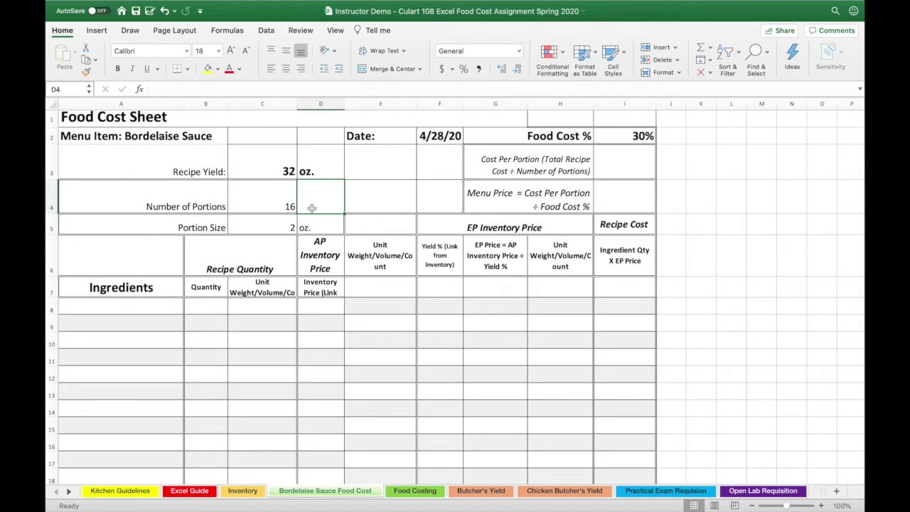
# Step: Enter the unit "portions" in D4 and list Shallots in row 8 with a quantity of 2 oz
pyautogui.write('portions')
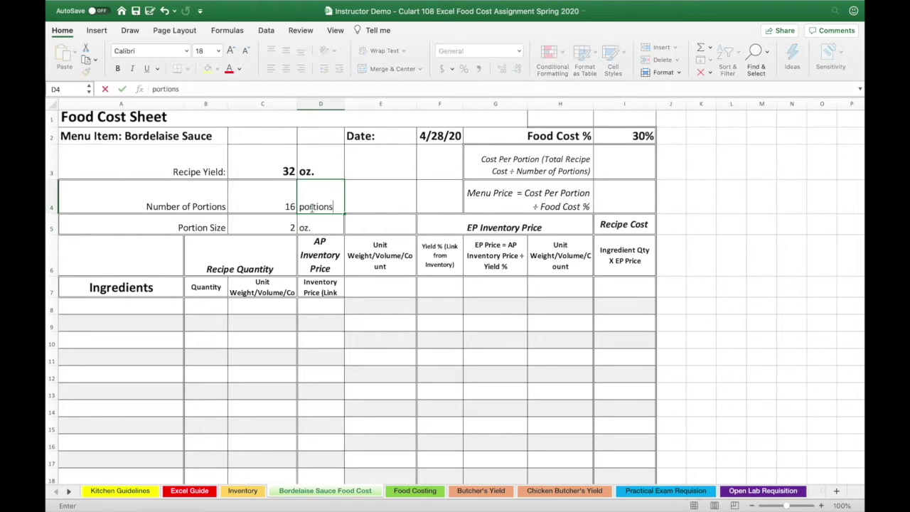
pyautogui.click(137, 307)
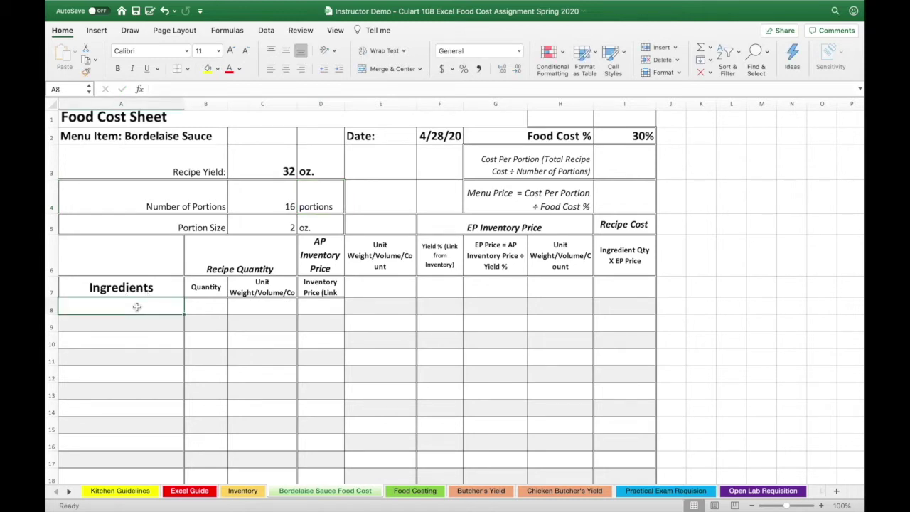
pyautogui.write('Sha')
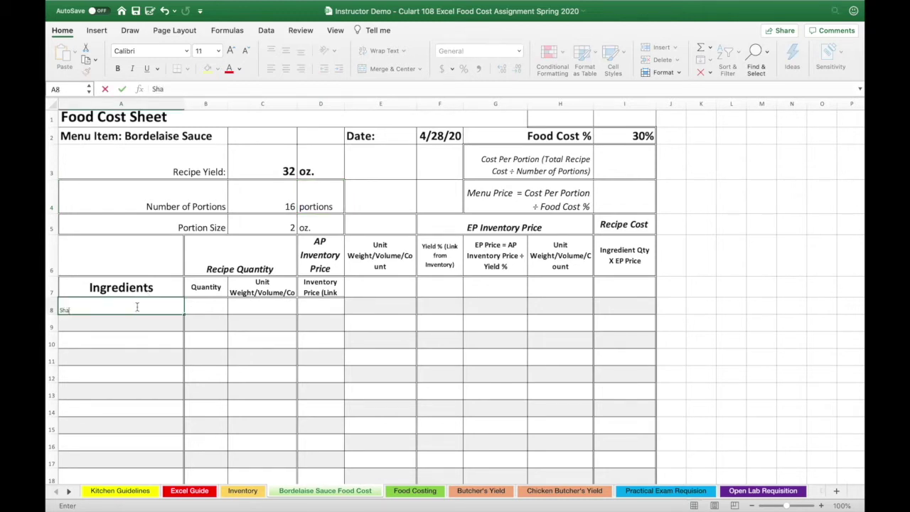
pyautogui.write('llots')
pyautogui.click(213, 310)
pyautogui.write('2')
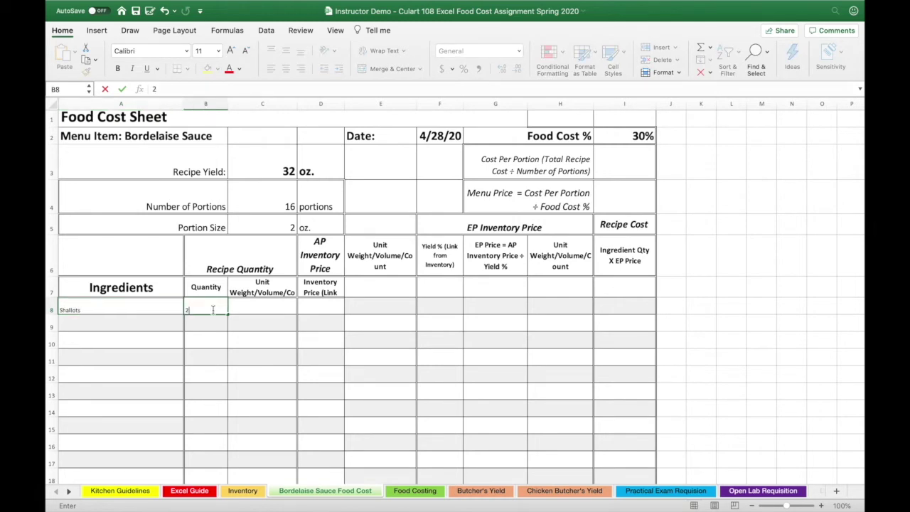
pyautogui.click(242, 306)
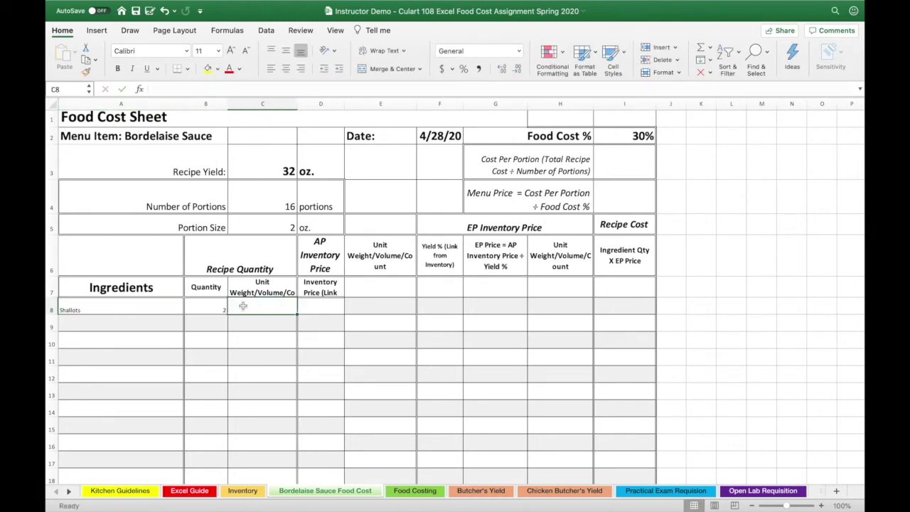
pyautogui.write('oz.')
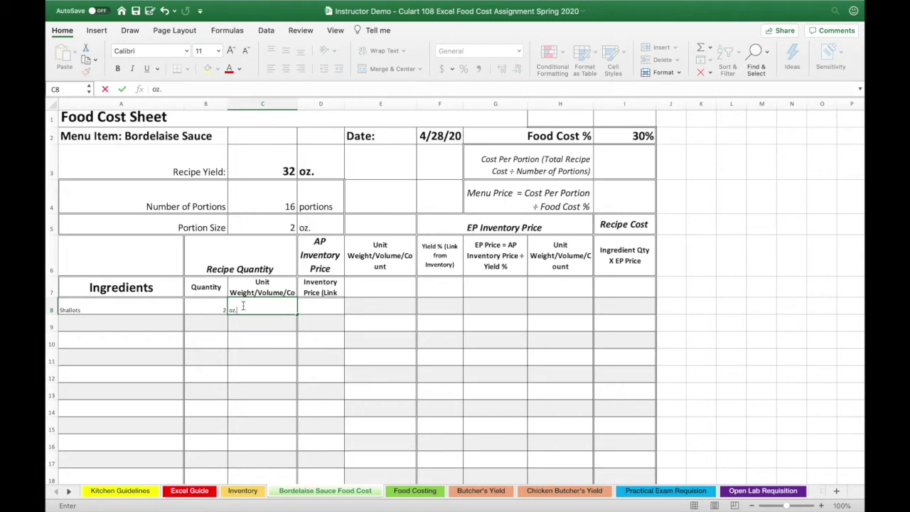
# Step: Add Red wine as the ingredient in row 9 with a quantity of 8 oz
pyautogui.click(158, 326)
pyautogui.write('Red wine')
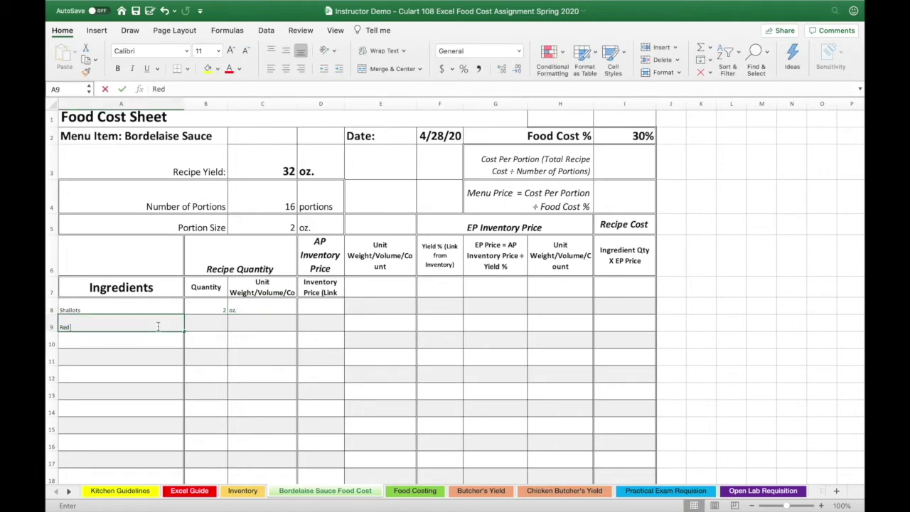
pyautogui.click(217, 325)
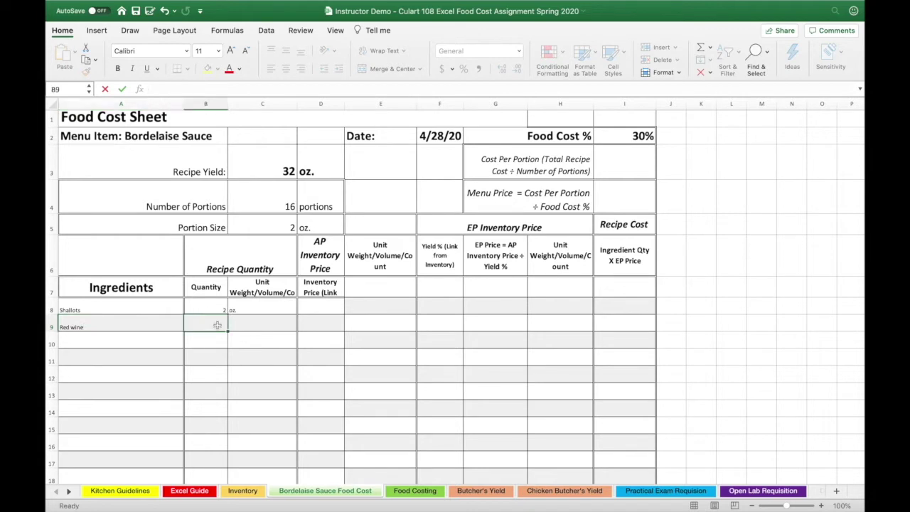
pyautogui.write('8')
pyautogui.click(250, 327)
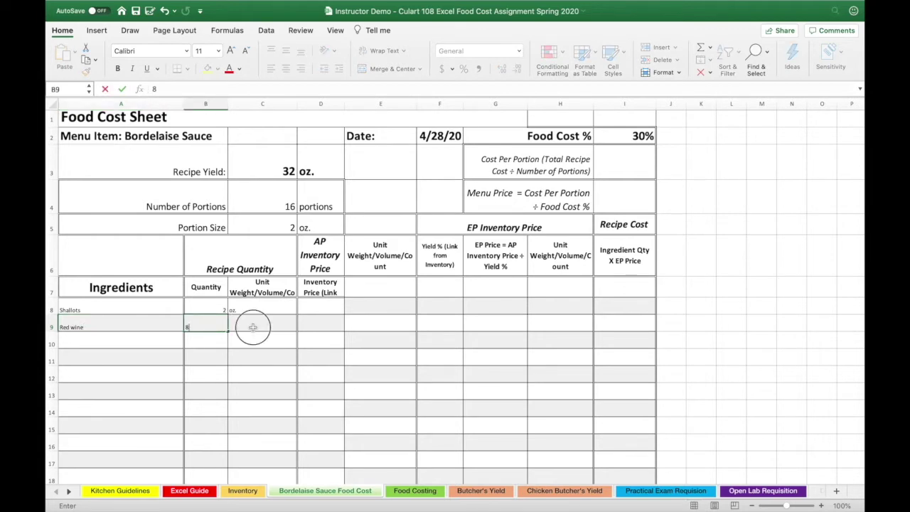
pyautogui.write('oz.')
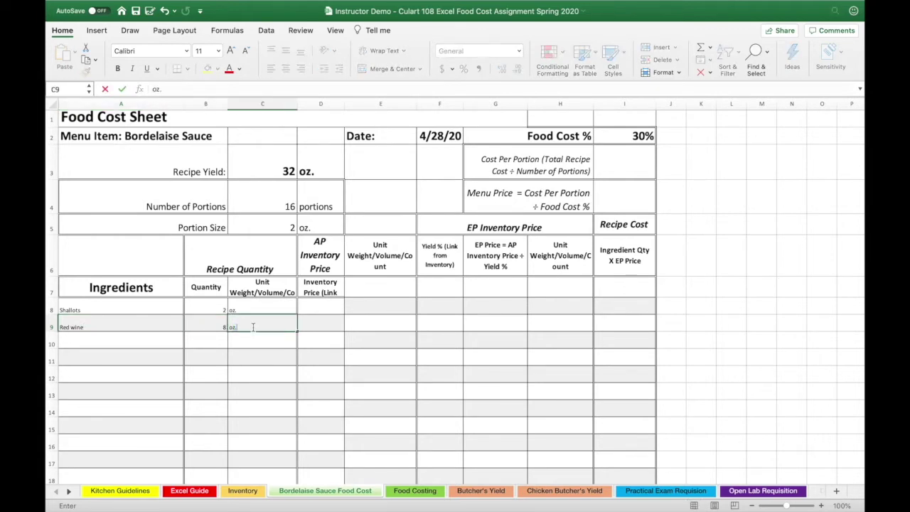
# Step: Add Brown sauce as the ingredient in row 10 with a quantity of 32 oz
pyautogui.click(128, 346)
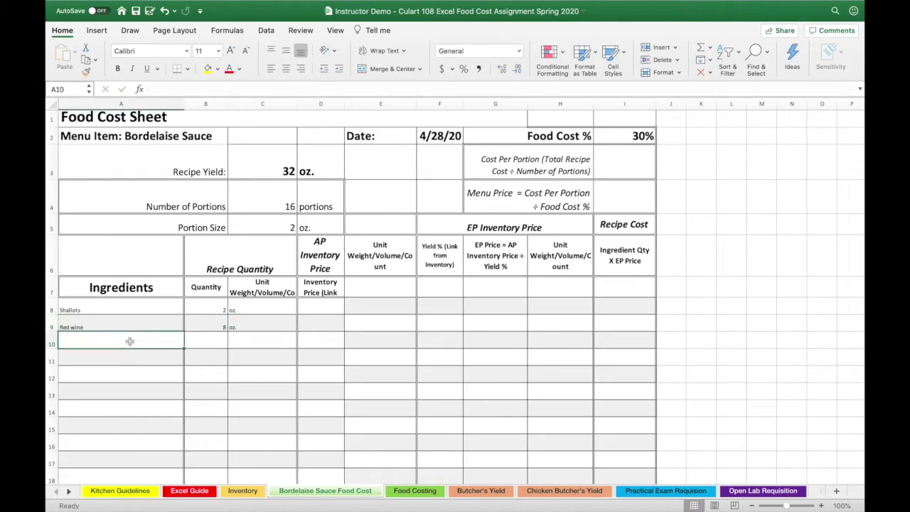
pyautogui.write('Brown sauce')
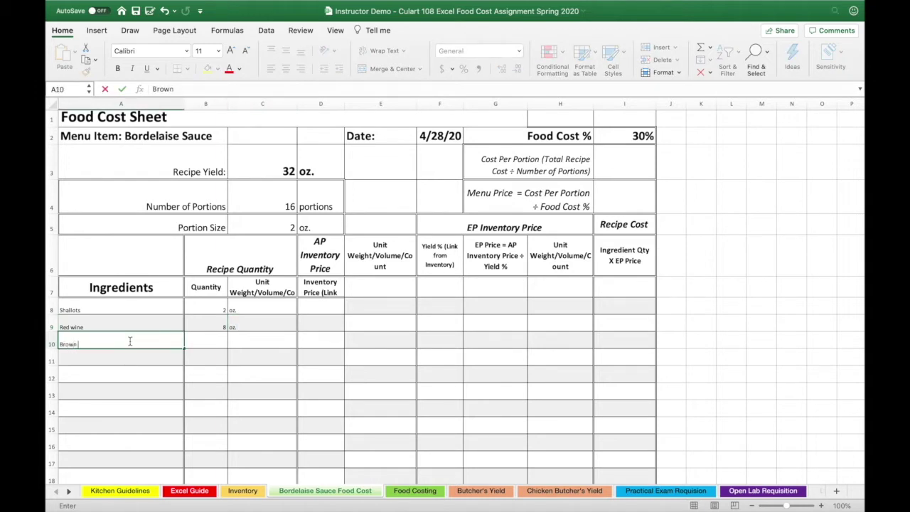
pyautogui.click(211, 340)
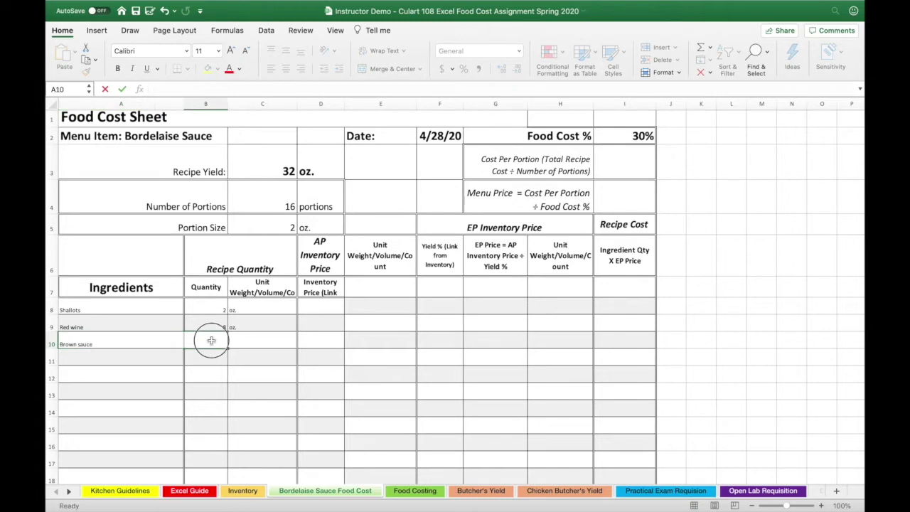
pyautogui.write('32')
pyautogui.click(256, 342)
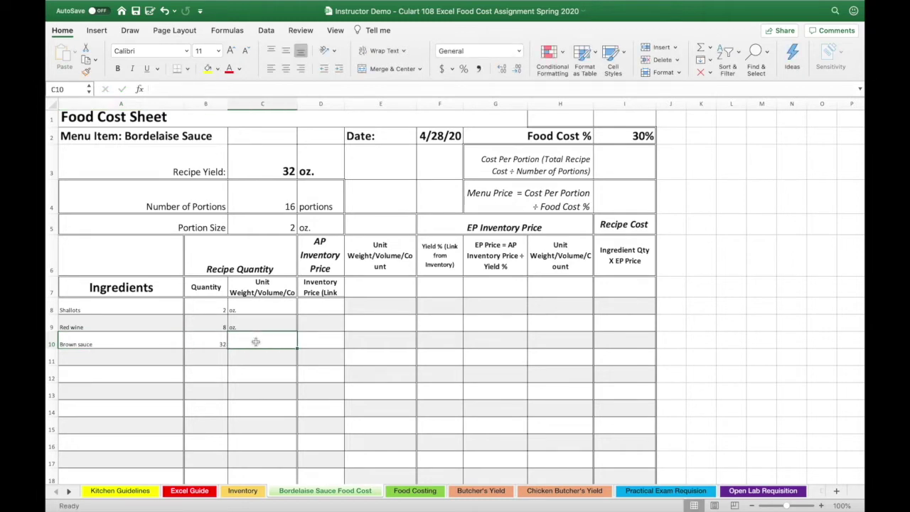
pyautogui.write('oz.')
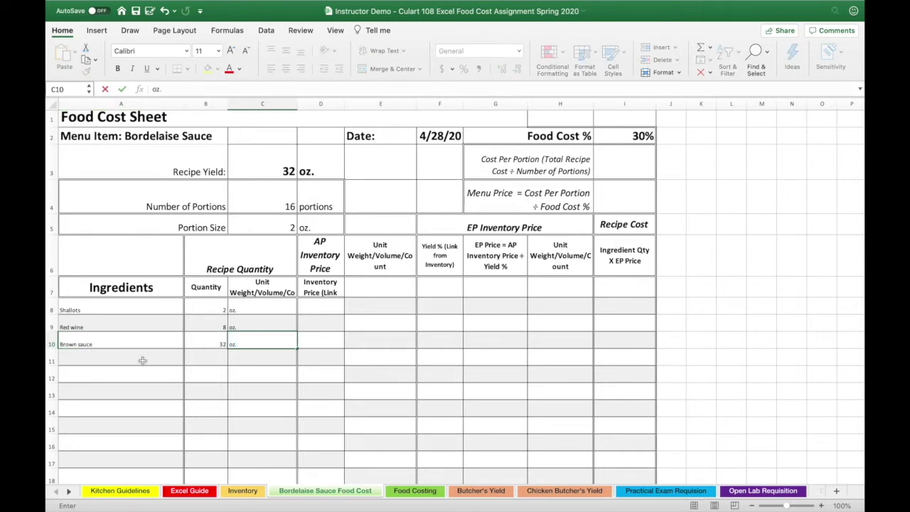
# Step: Add butter as the ingredient in row 11 with a quantity of 2 oz
pyautogui.click(142, 360)
pyautogui.write('butter')
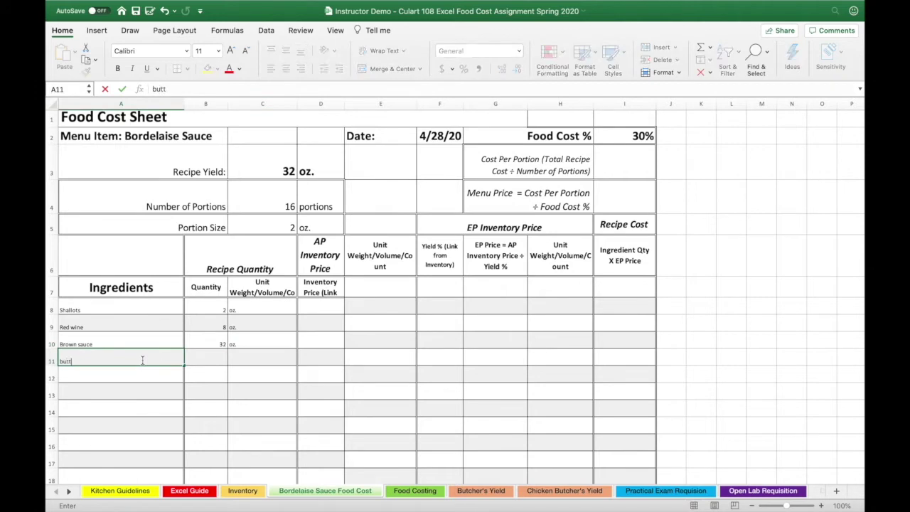
pyautogui.click(199, 360)
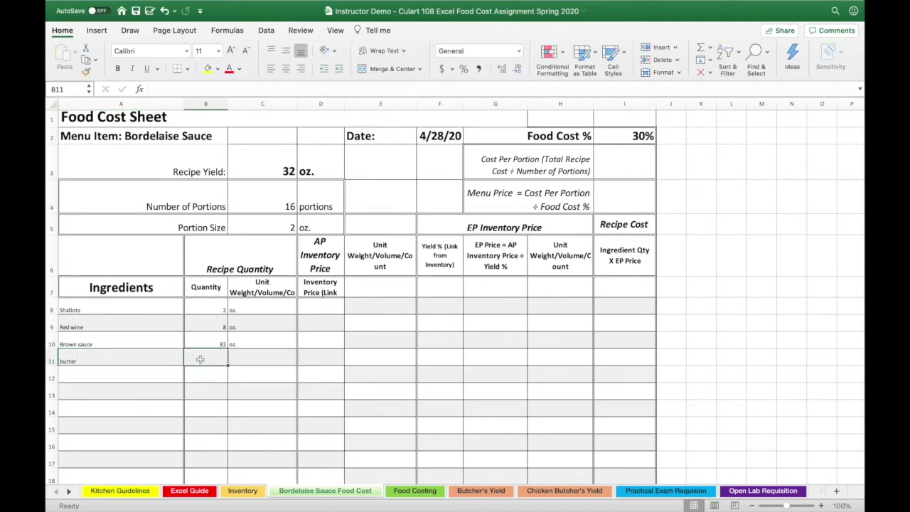
pyautogui.write('2')
pyautogui.click(240, 361)
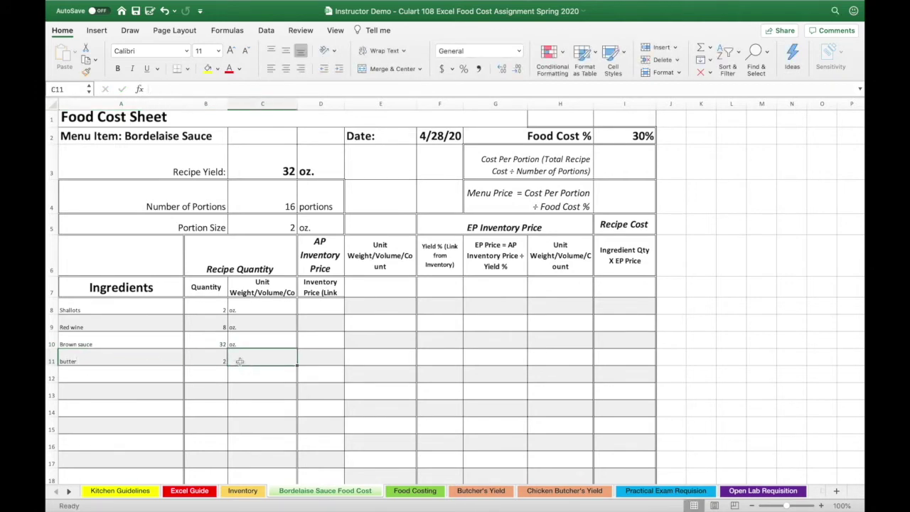
pyautogui.write('oz.')
# Step: Enter the seasonings "S&P, fresh thyme, bay leaf" in ingredient cell A12
pyautogui.click(129, 378)
pyautogui.write('S&')
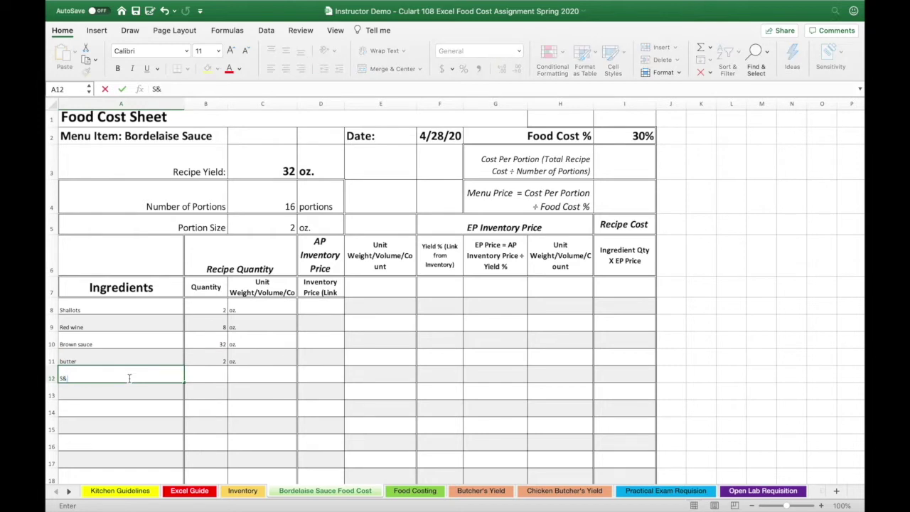
pyautogui.write('P, fresh thyme, bay')
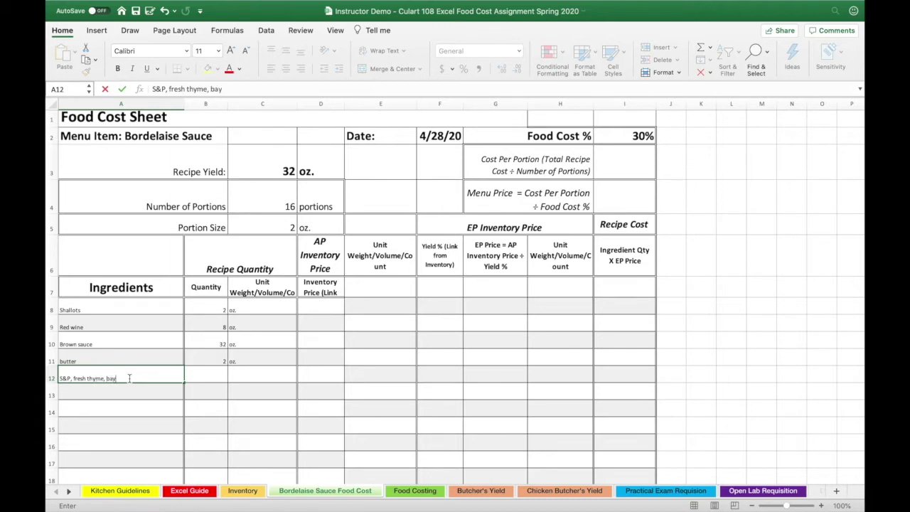
pyautogui.write(' leaf')
pyautogui.click(158, 304)
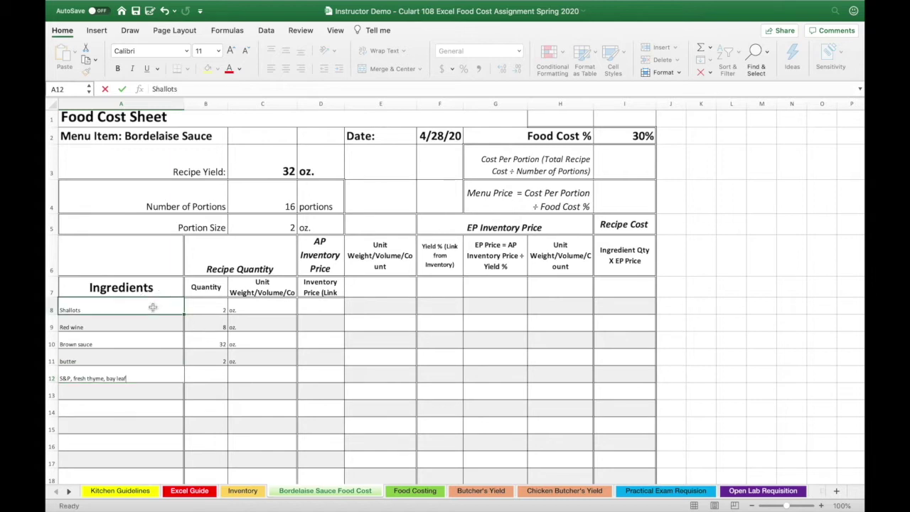
# Step: Begin a formula in the shallots' AP inventory price cell D8 and search the Inventory sheet for "shallot"
pyautogui.click(323, 307)
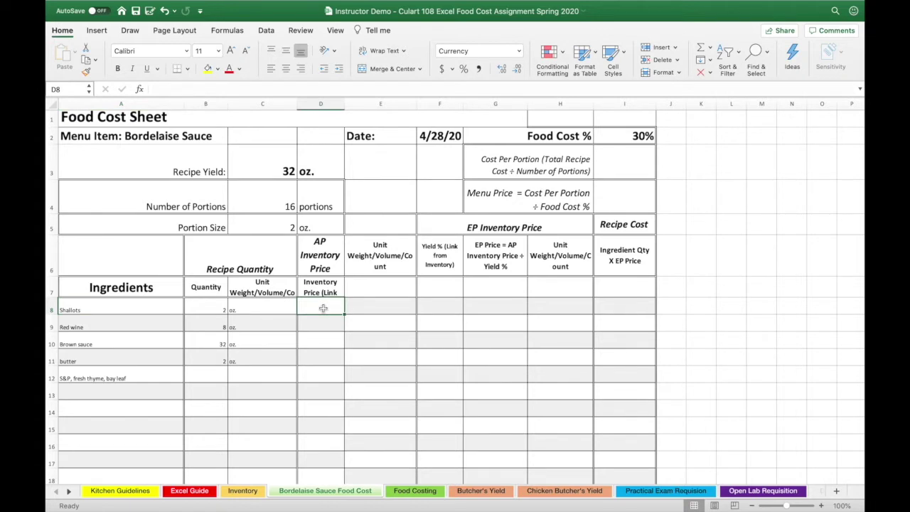
pyautogui.write('=')
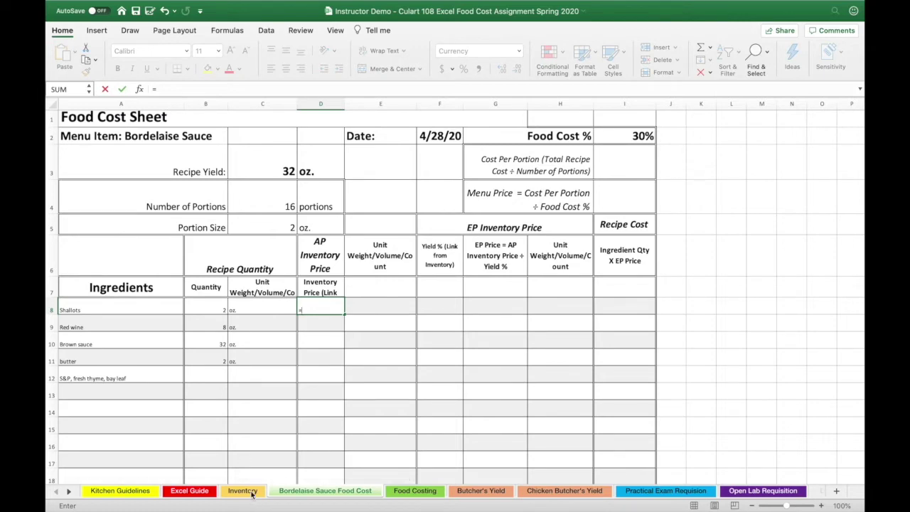
pyautogui.click(252, 492)
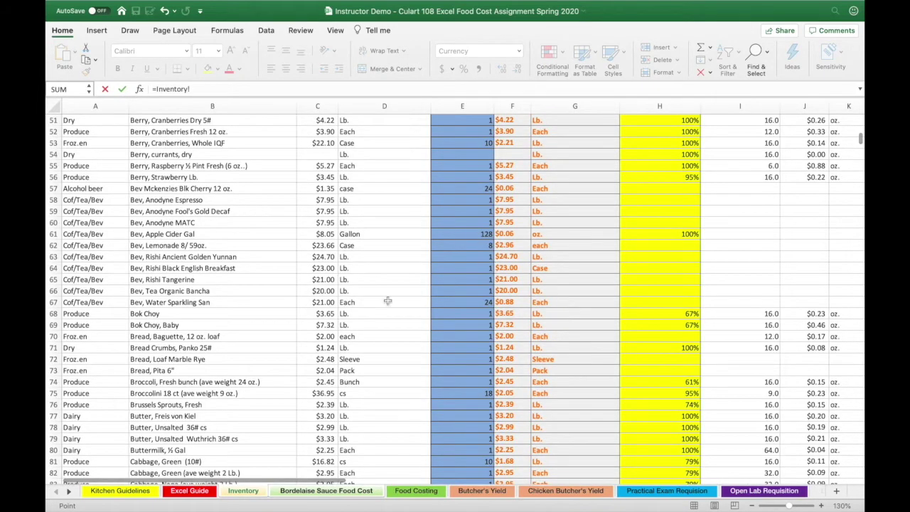
pyautogui.click(756, 53)
pyautogui.click(760, 70)
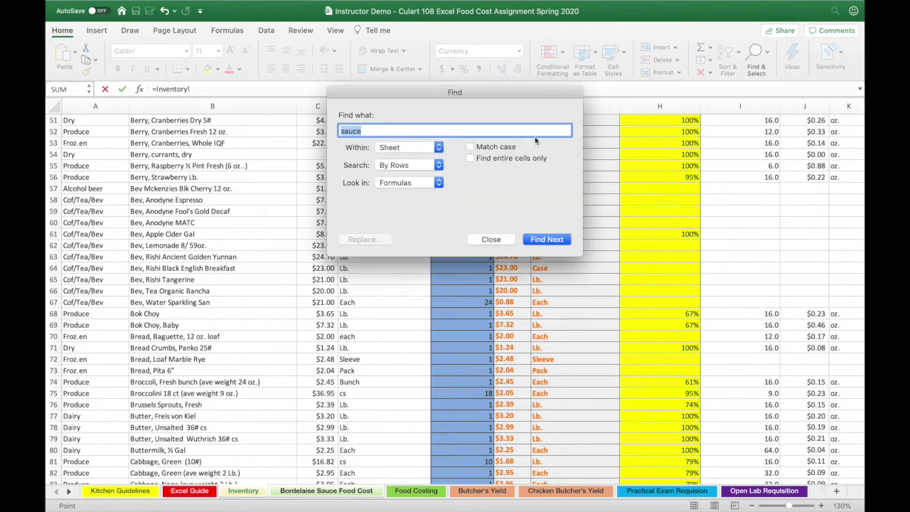
pyautogui.write('shallot')
pyautogui.press('Return')
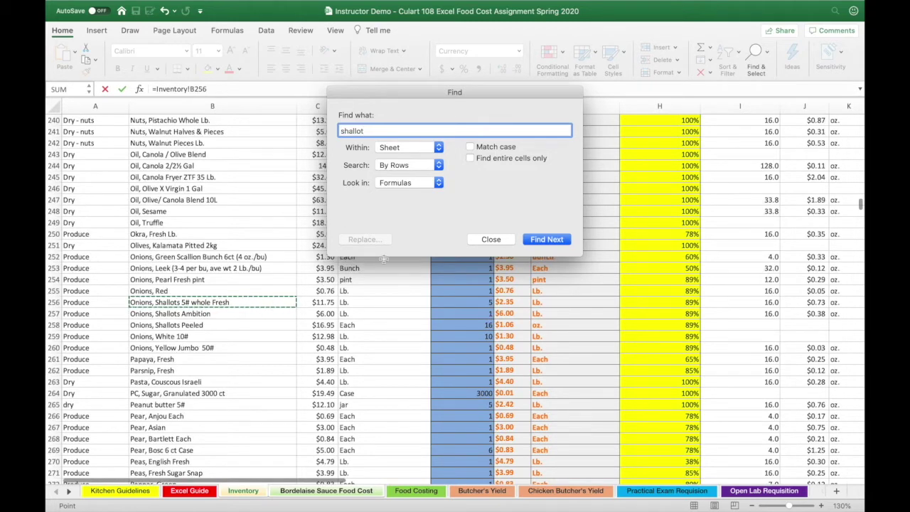
pyautogui.click(490, 238)
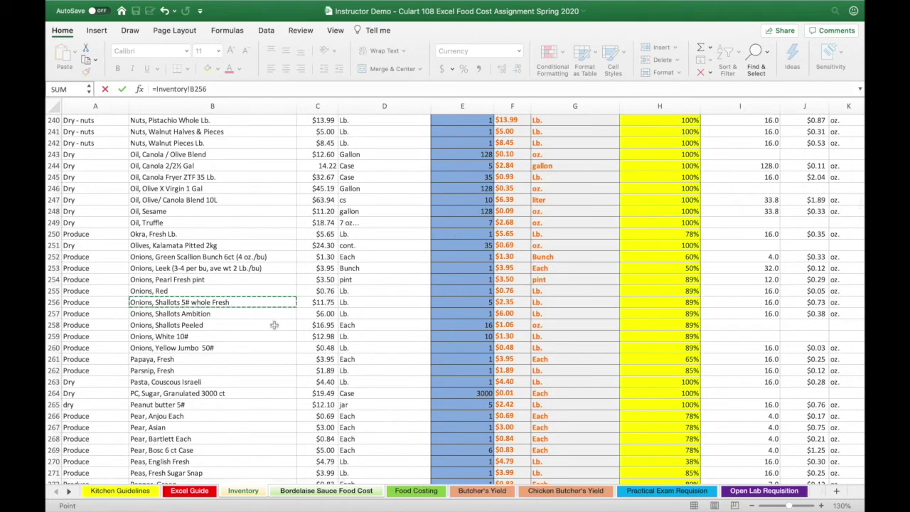
# Step: Link the shallots' price formula to the per-ounce price of Onions, Shallots Ambition in the inventory, =Inventory!J257
pyautogui.press('Down')
pyautogui.press('Right')
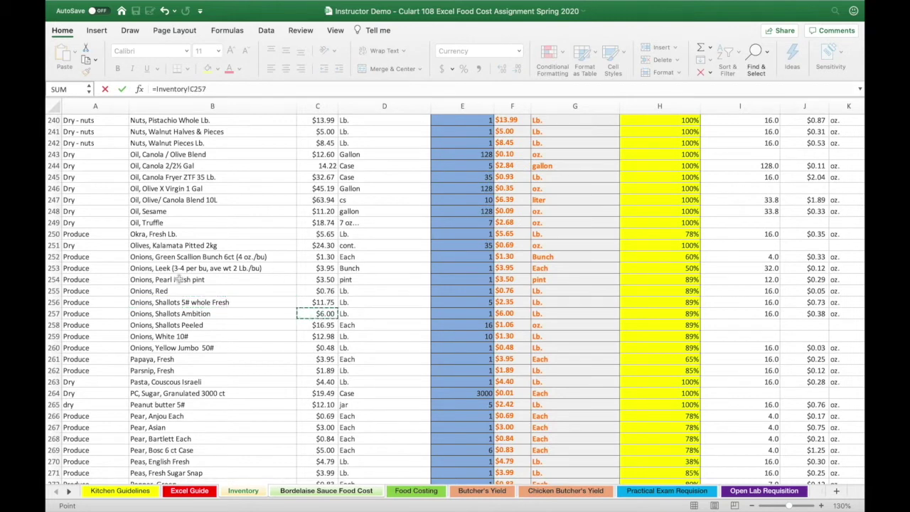
pyautogui.click(180, 315)
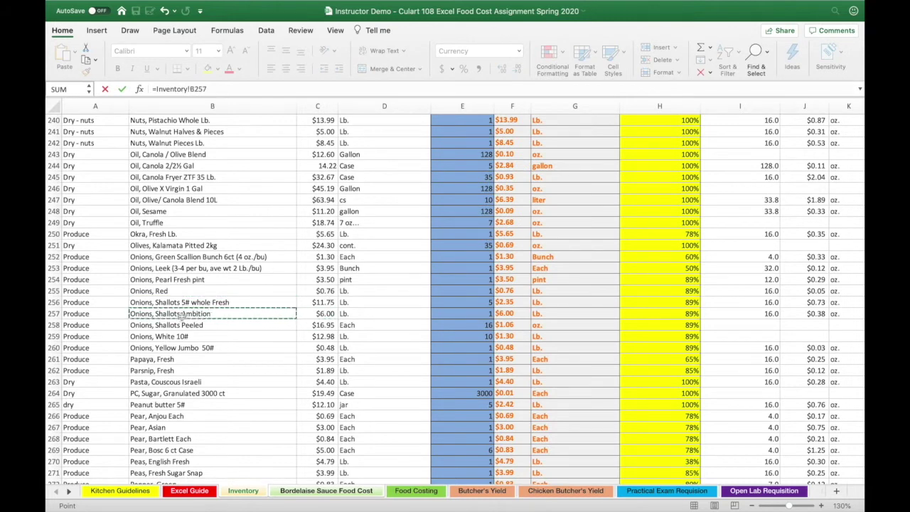
pyautogui.click(326, 318)
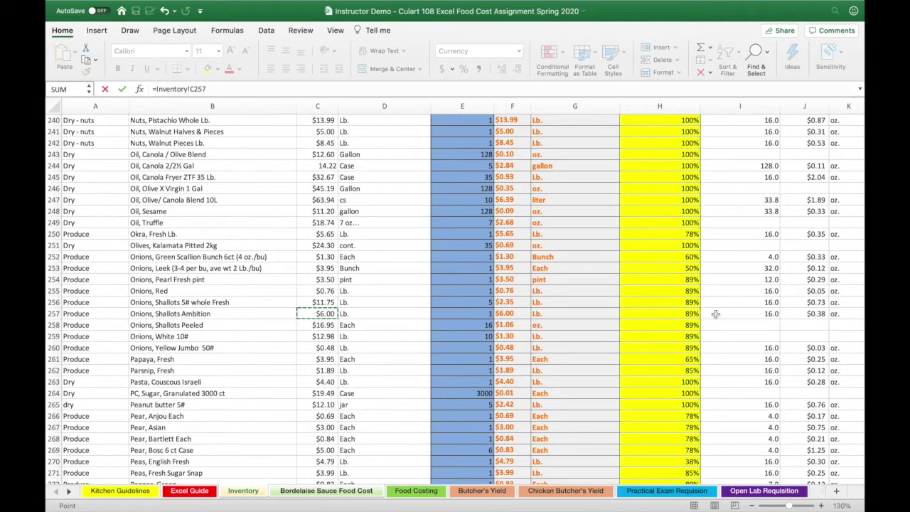
pyautogui.click(816, 315)
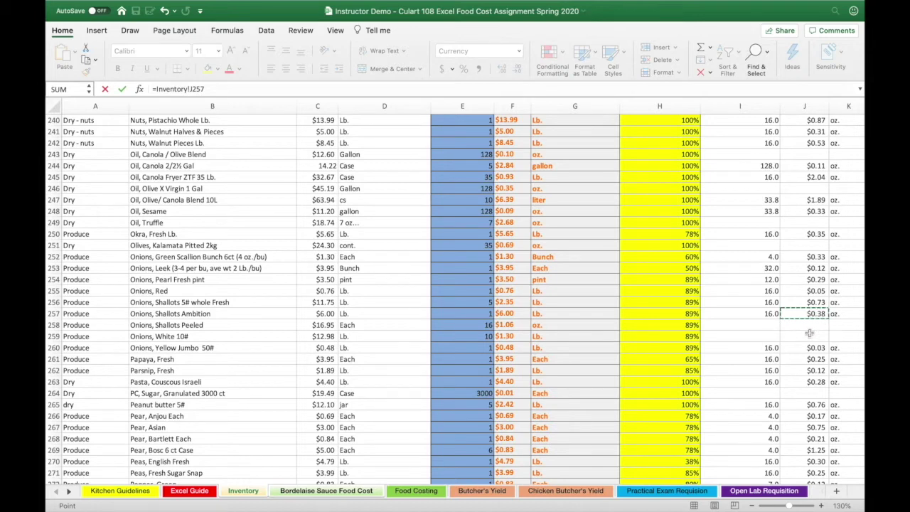
pyautogui.press('Return')
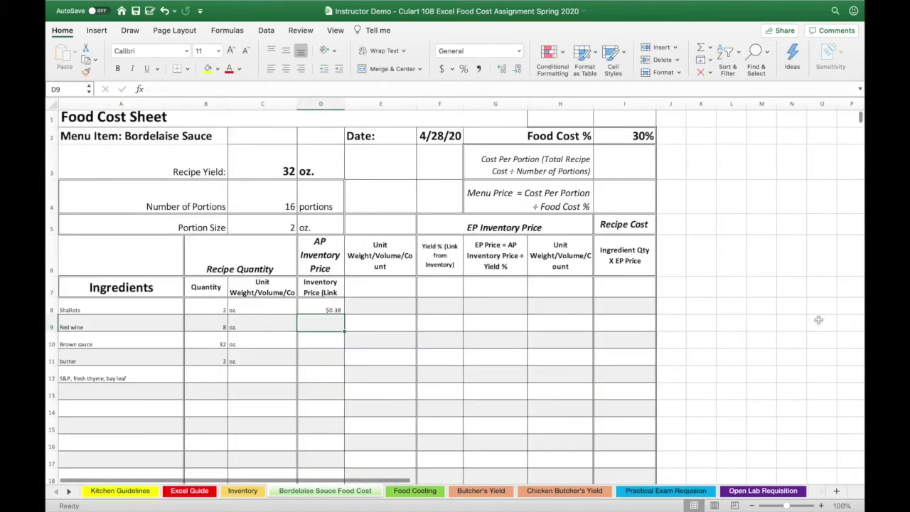
# Step: Enter oz. in E8 as the unit for the shallots' AP inventory price
pyautogui.click(322, 309)
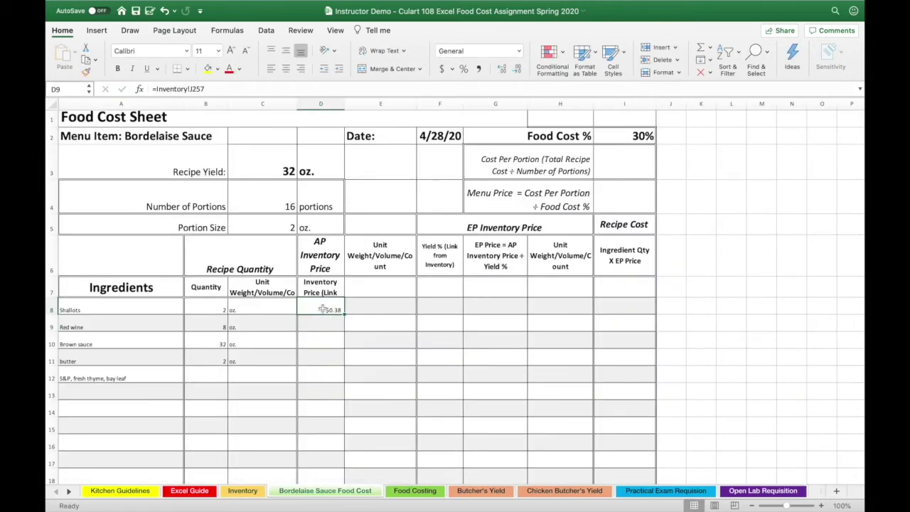
pyautogui.click(369, 306)
pyautogui.write('oz.')
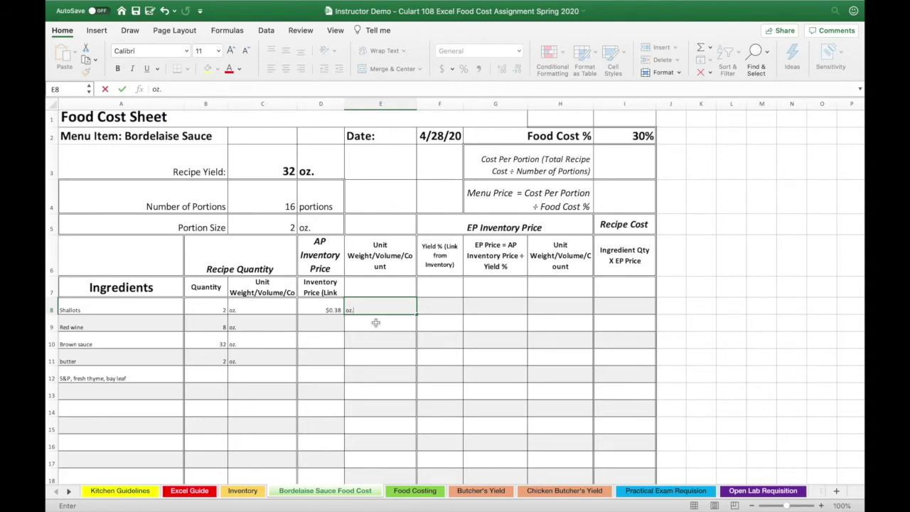
pyautogui.click(440, 257)
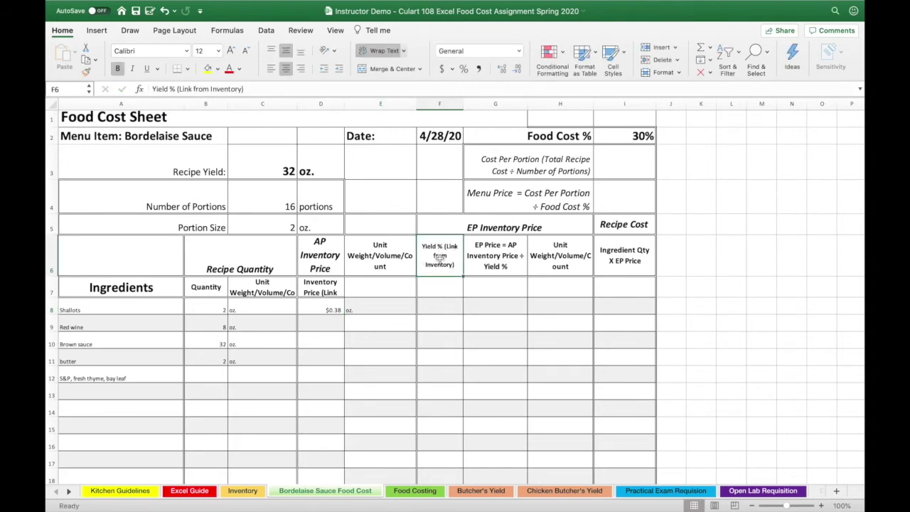
# Step: Link the shallots' yield in F8 to the yield percentage of Onions, Shallots Ambition in the inventory, =Inventory!H257
pyautogui.click(436, 306)
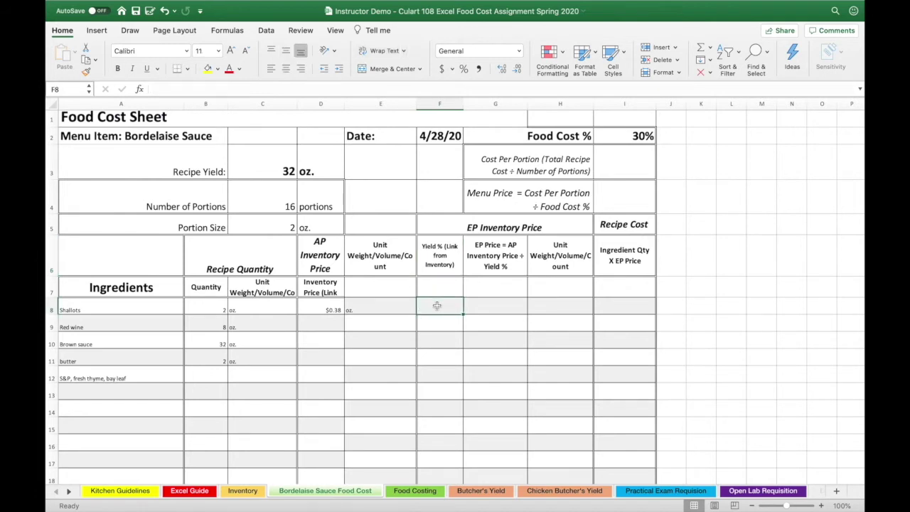
pyautogui.write('=')
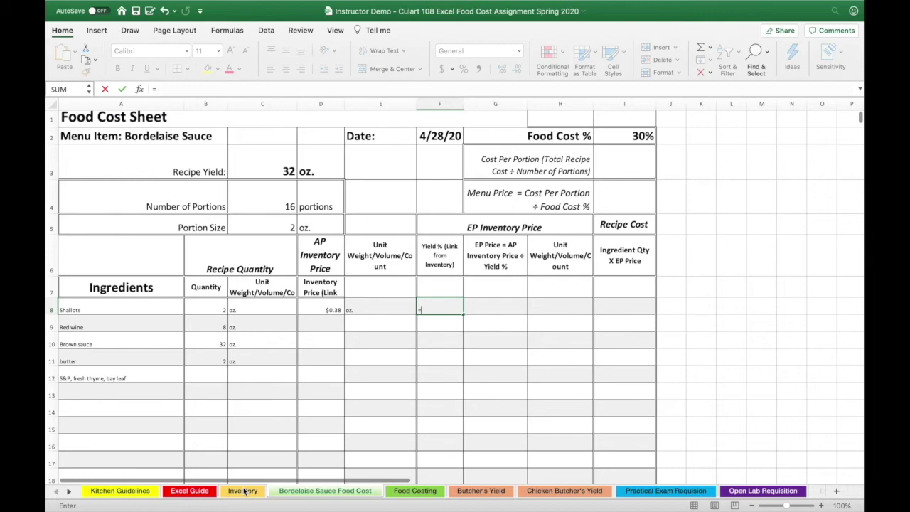
pyautogui.click(244, 490)
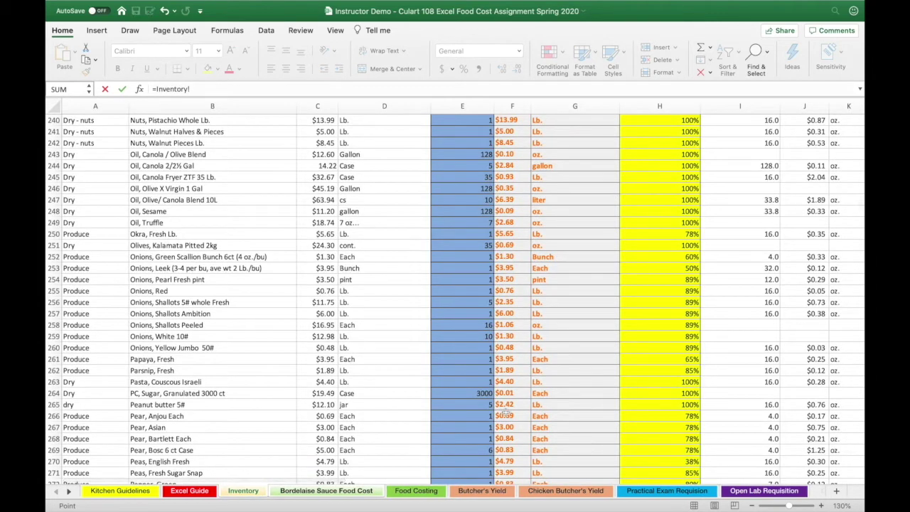
pyautogui.click(680, 316)
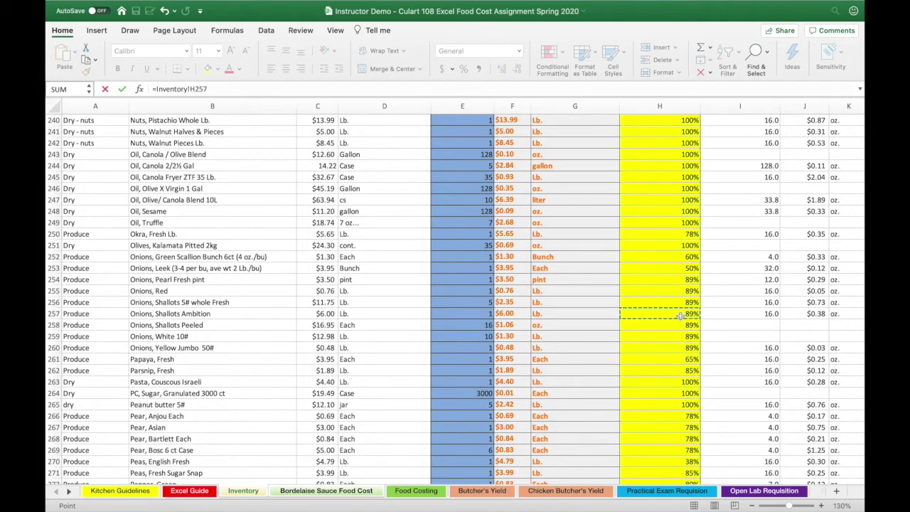
pyautogui.press('Return')
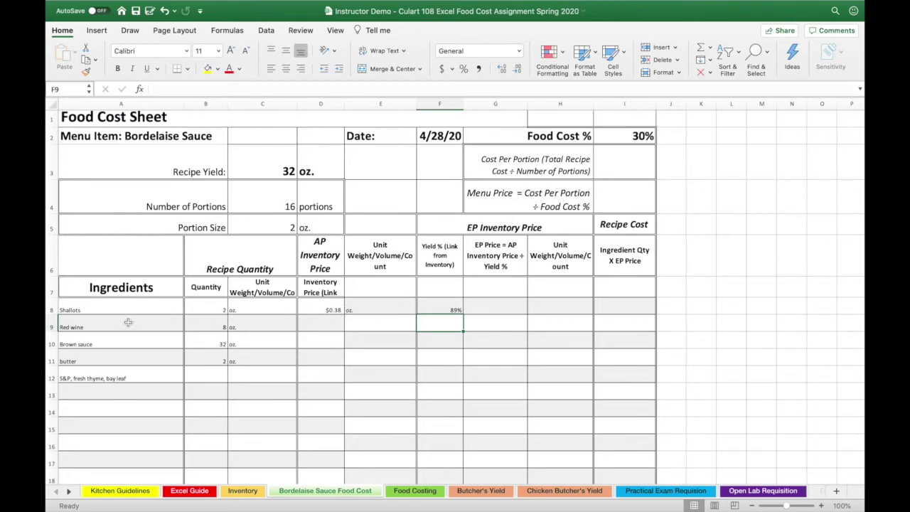
# Step: Link the red wine's AP inventory price in D9 to the per-ounce price of Wine, MaLbec Trivvento Amado Sur 750 ml, =Inventory!J425
pyautogui.click(322, 323)
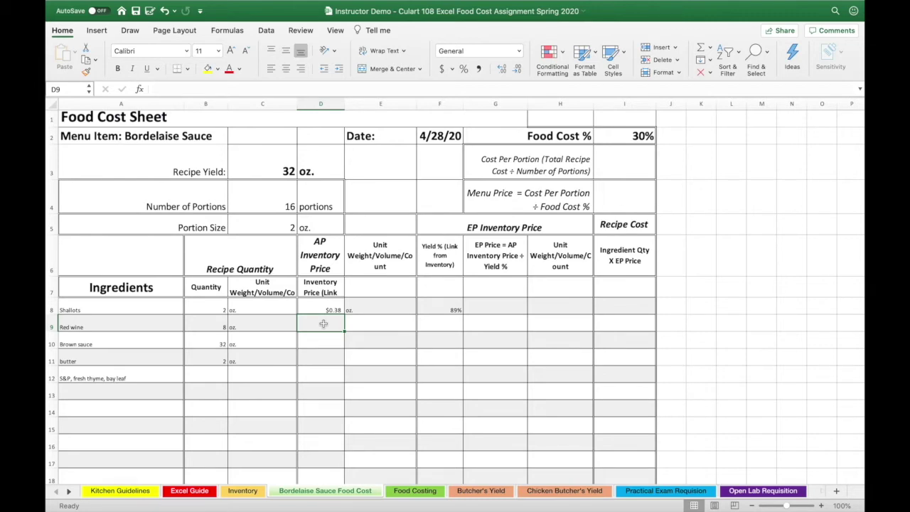
pyautogui.write('=')
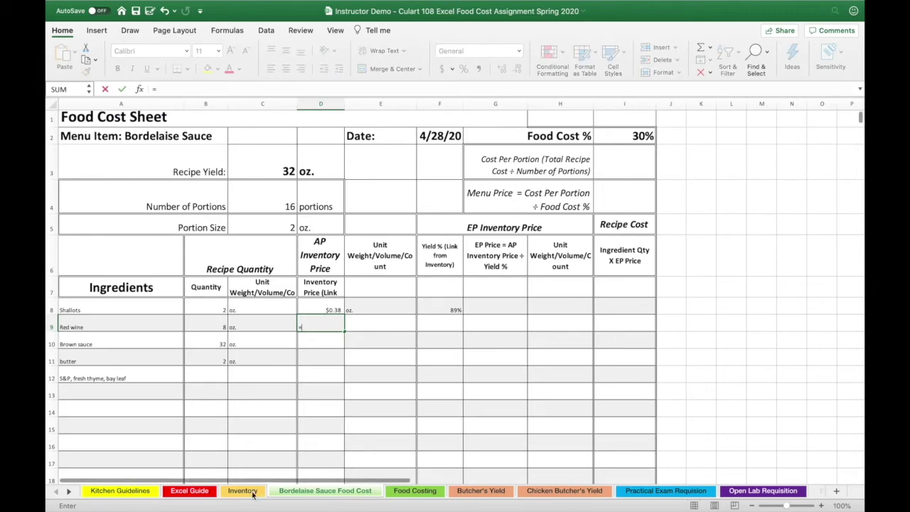
pyautogui.click(243, 490)
pyautogui.scroll(-20, 278, 385)
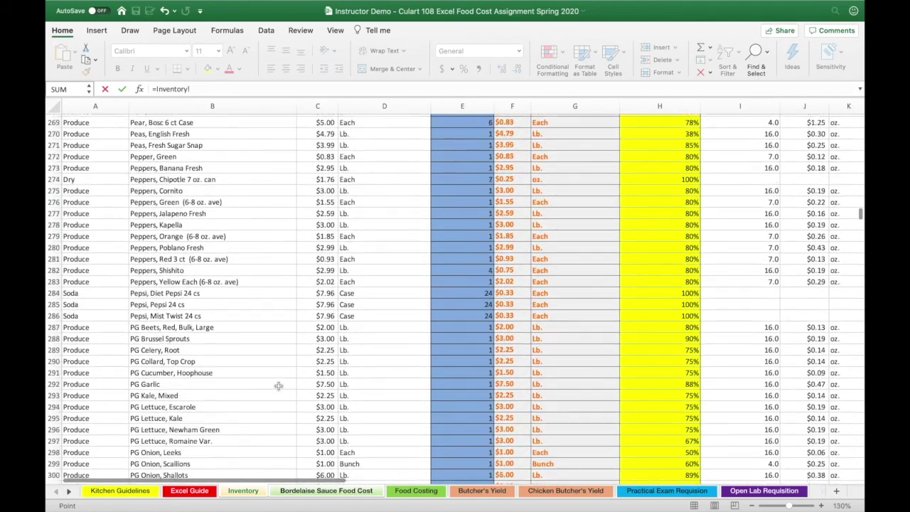
pyautogui.scroll(-20, 278, 385)
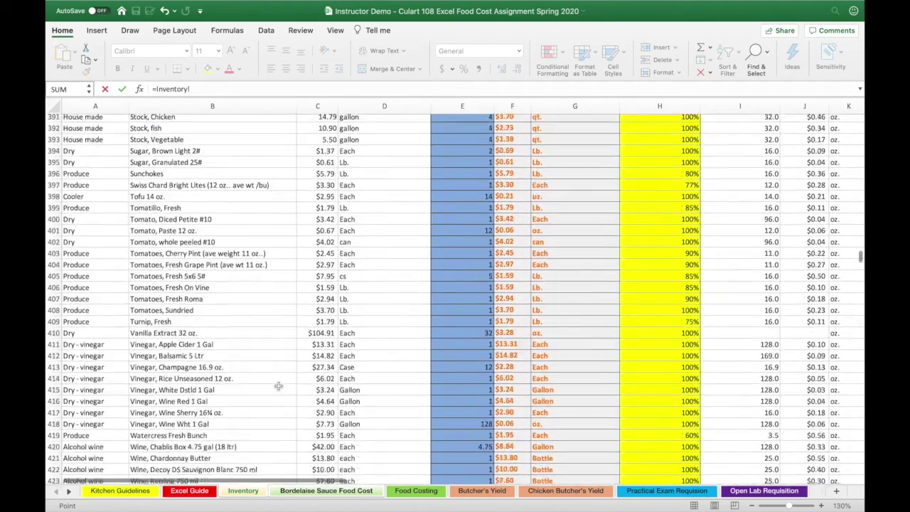
pyautogui.scroll(-10, 278, 385)
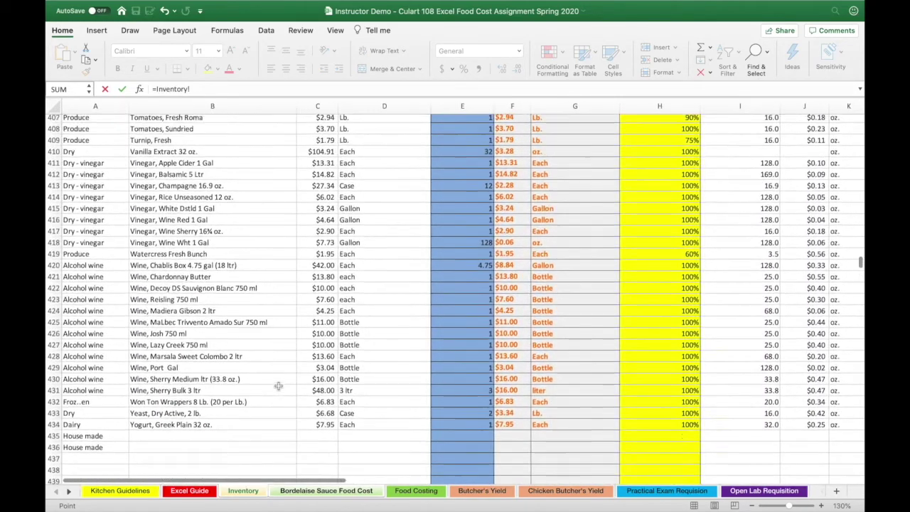
pyautogui.scroll(2, 278, 385)
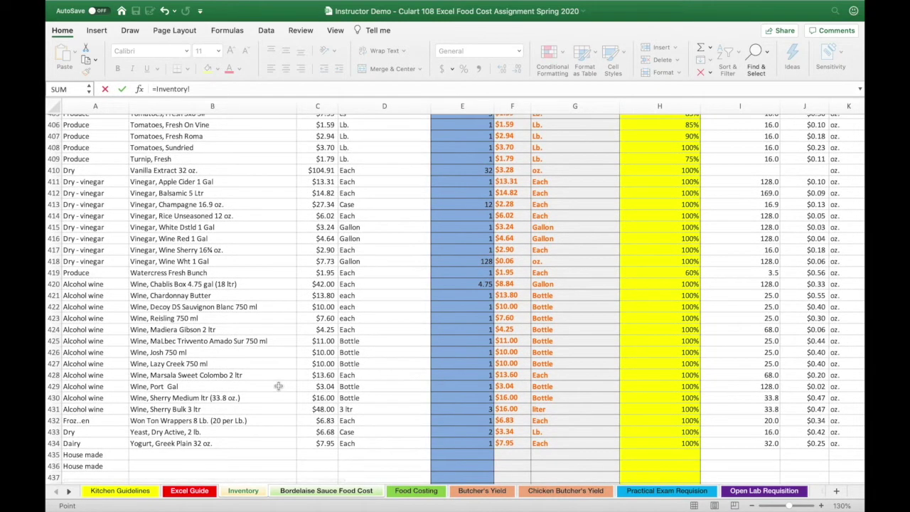
pyautogui.click(174, 285)
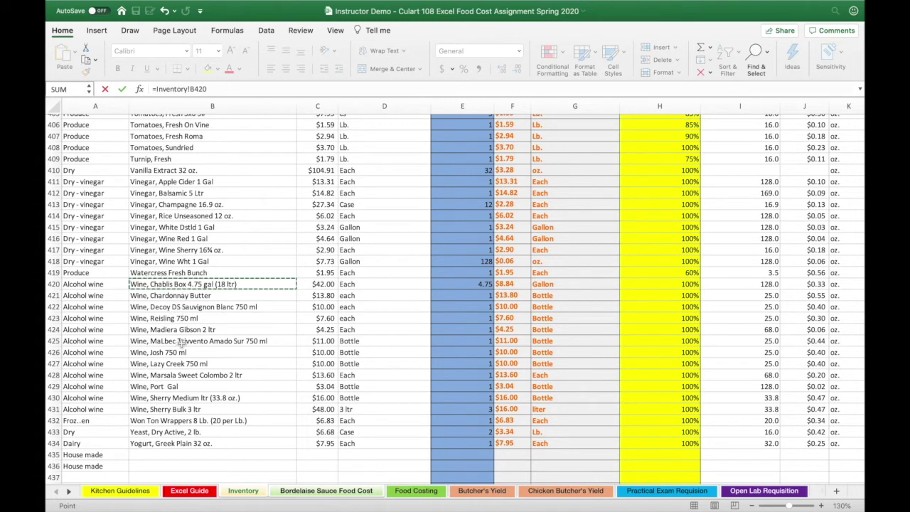
pyautogui.click(181, 341)
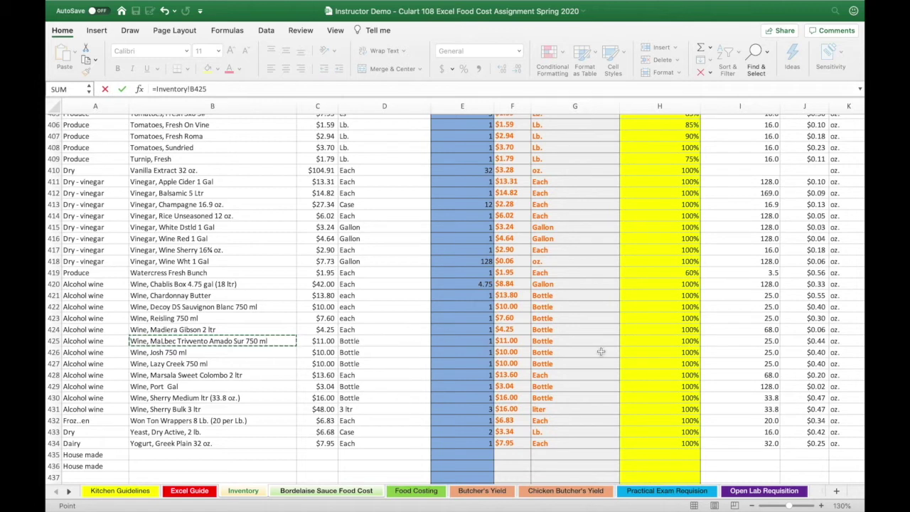
pyautogui.click(812, 341)
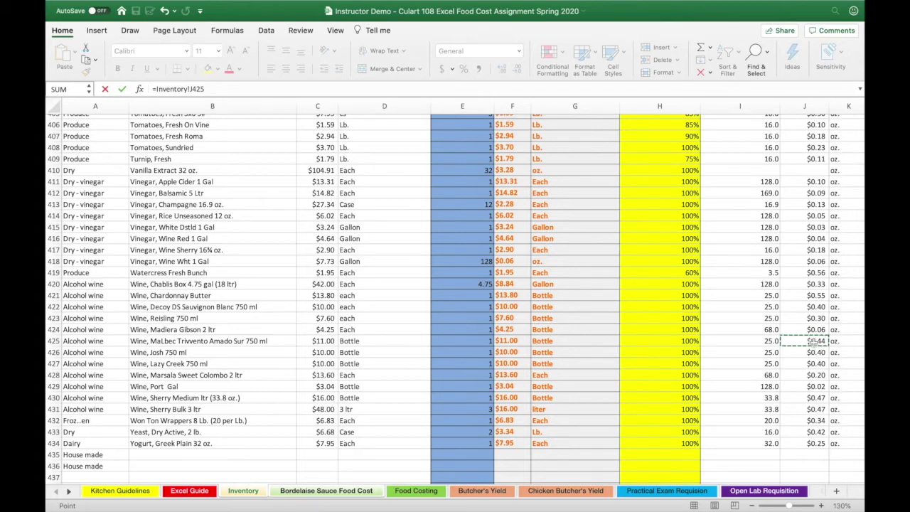
pyautogui.press('Return')
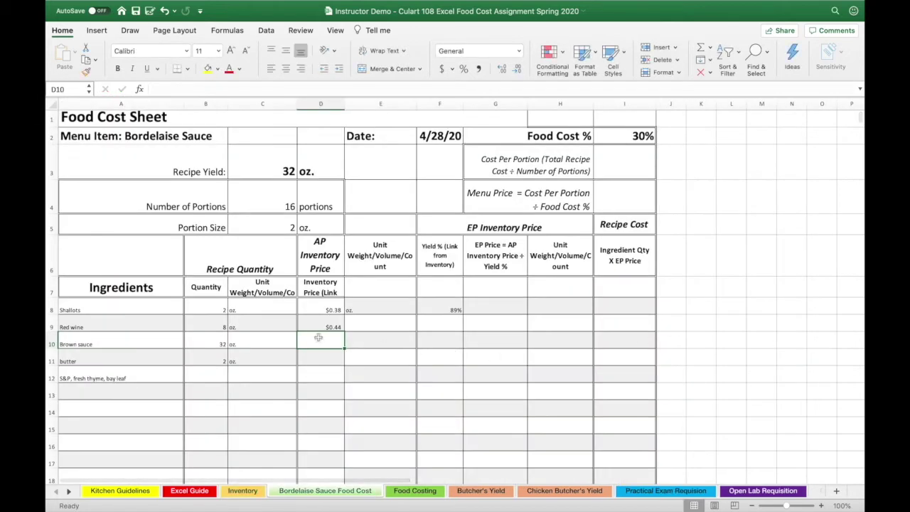
# Step: Enter oz. in E9 as the red wine's price unit and link its yield in F9 to the inventory's MaLbec wine yield percentage
pyautogui.click(361, 328)
pyautogui.write('oz.')
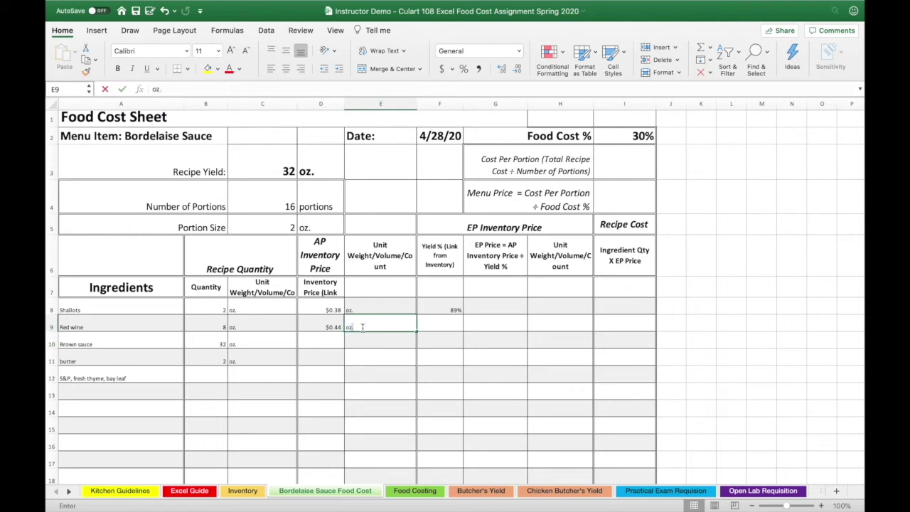
pyautogui.click(439, 324)
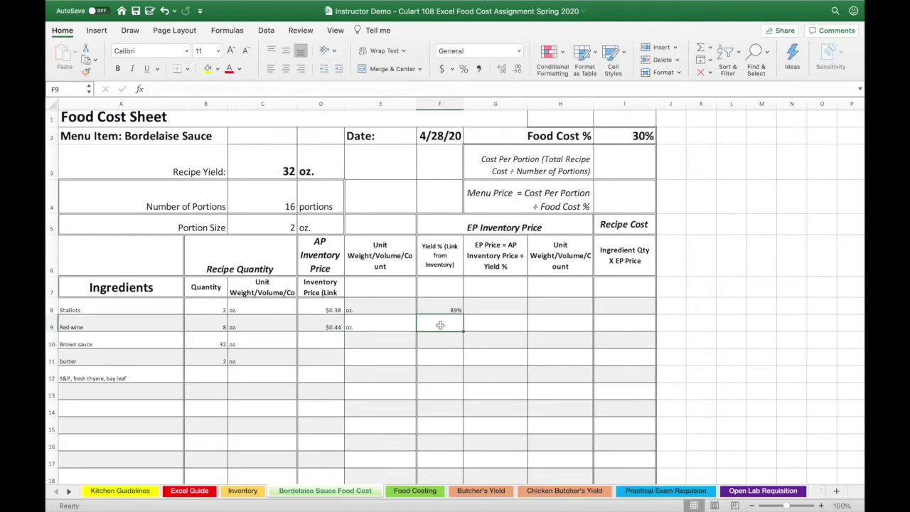
pyautogui.write('=')
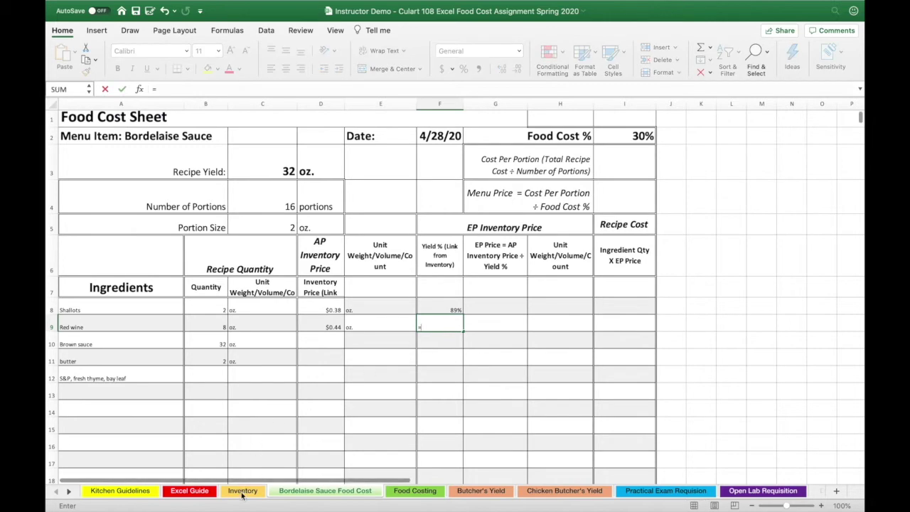
pyautogui.click(243, 491)
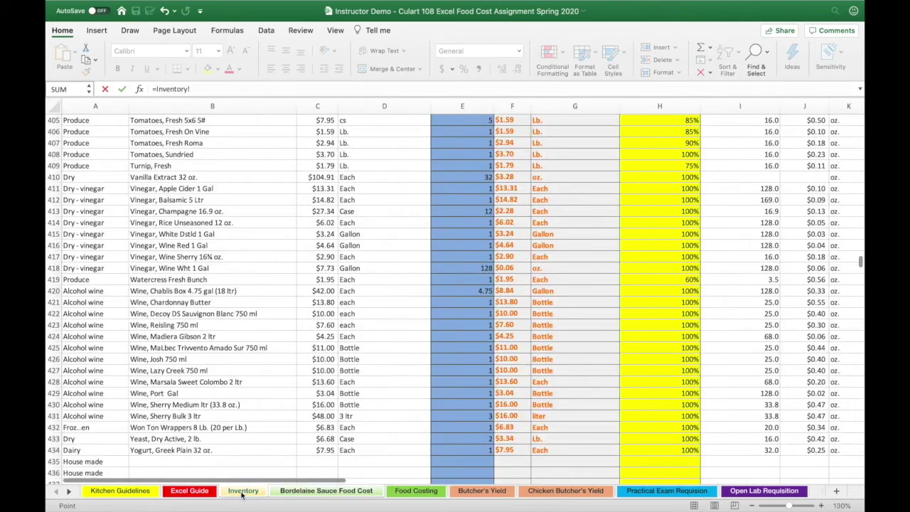
pyautogui.click(690, 347)
pyautogui.press('Return')
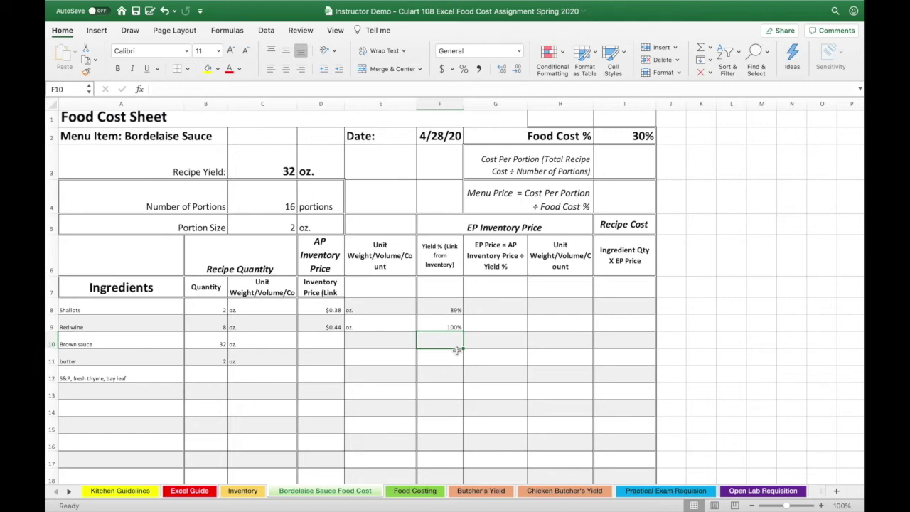
# Step: Find "sauce" in the Inventory sheet and link the brown sauce's price in D10 to the per-ounce price of Sauce, Brown (jus lie), =Inventory!J347
pyautogui.click(316, 345)
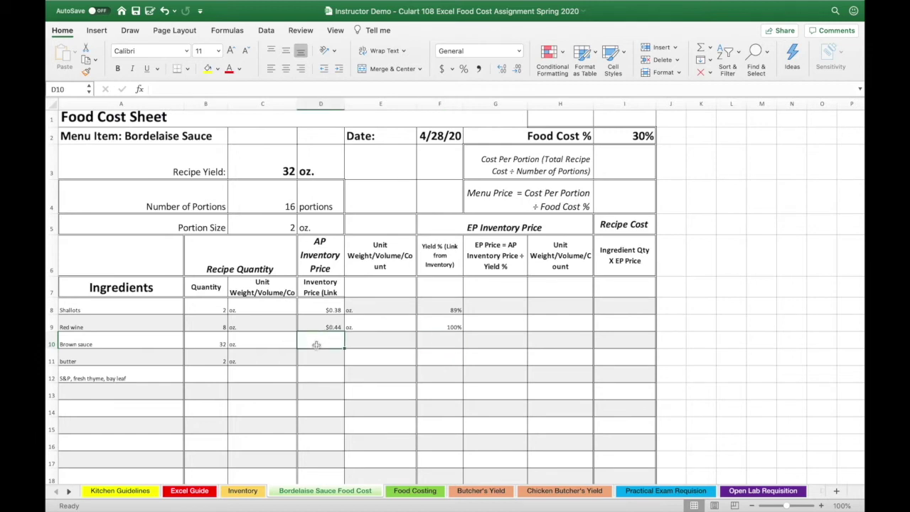
pyautogui.write('=')
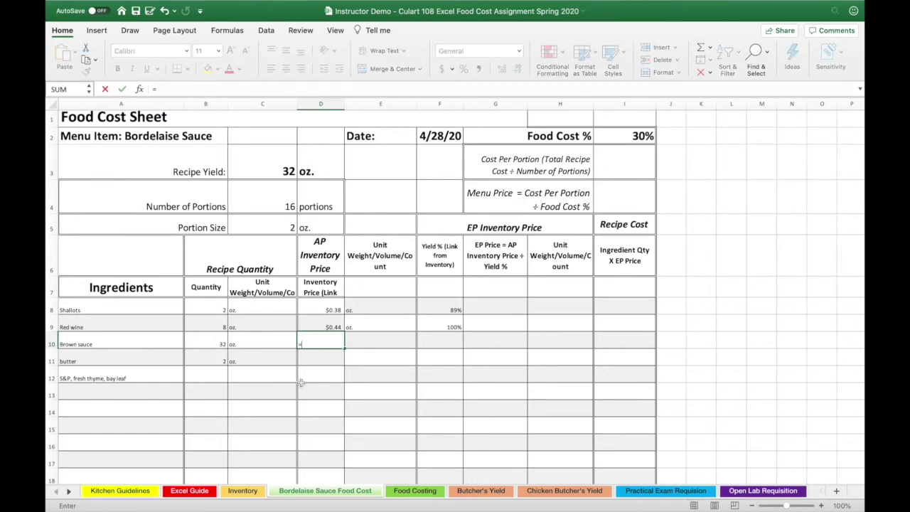
pyautogui.click(243, 491)
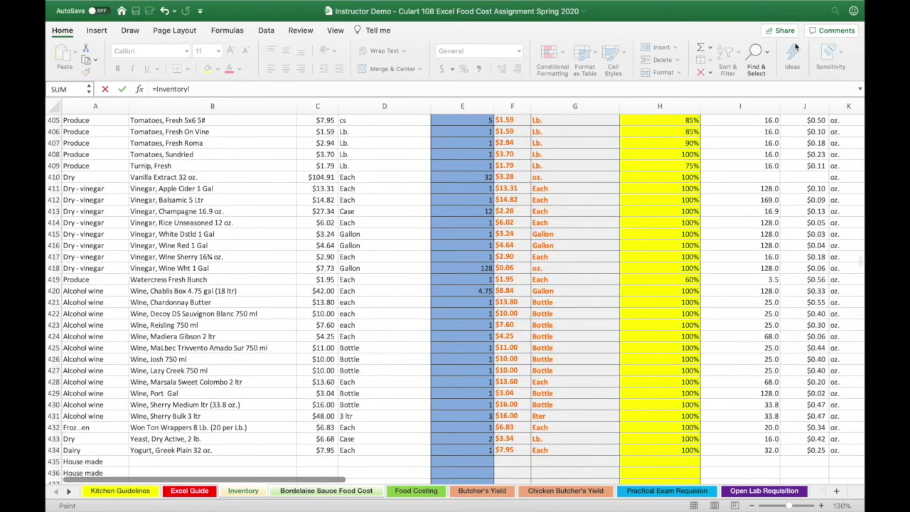
pyautogui.click(756, 53)
pyautogui.click(772, 68)
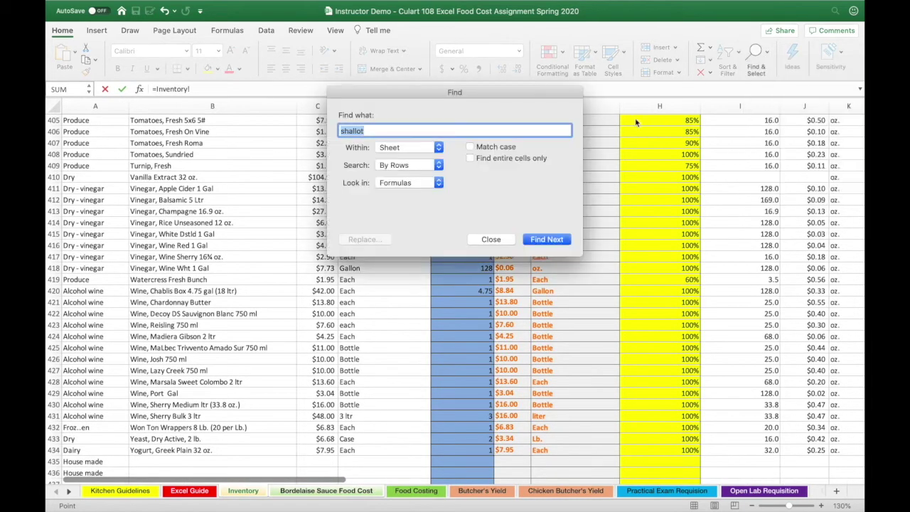
pyautogui.write('sauce')
pyautogui.press('Return')
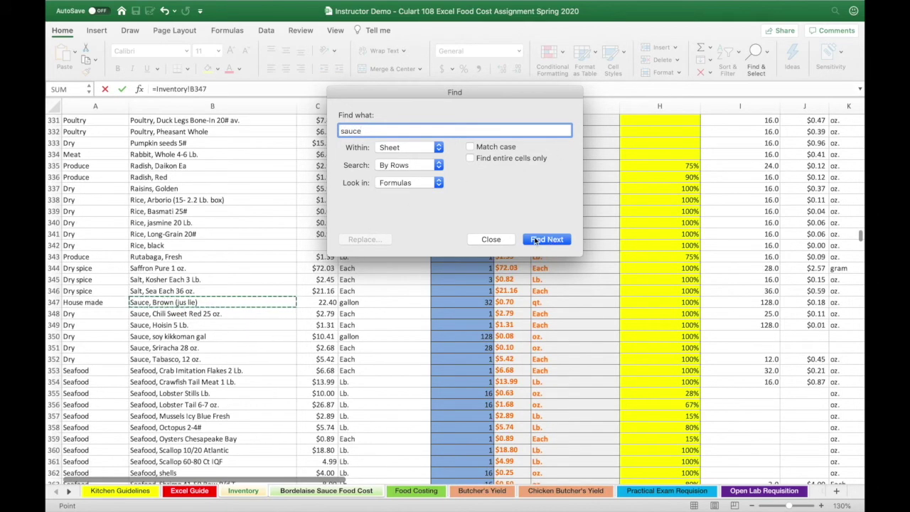
pyautogui.click(506, 238)
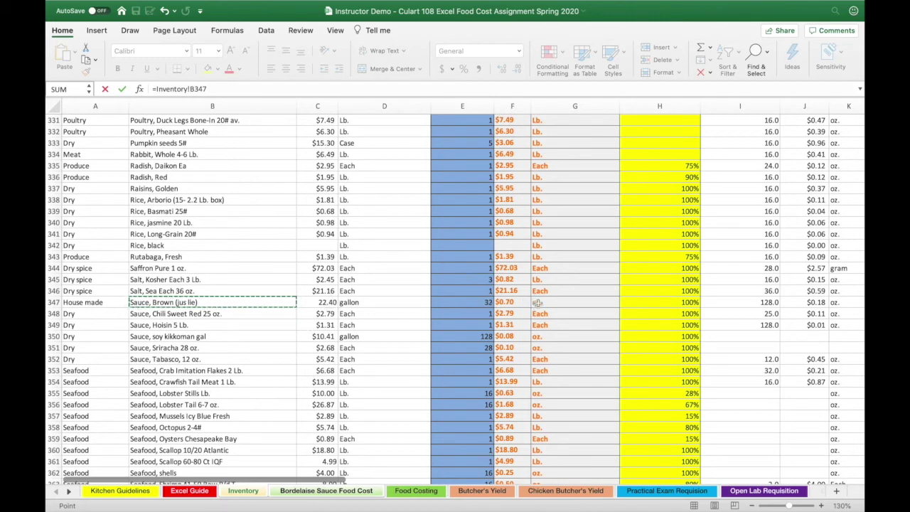
pyautogui.click(810, 302)
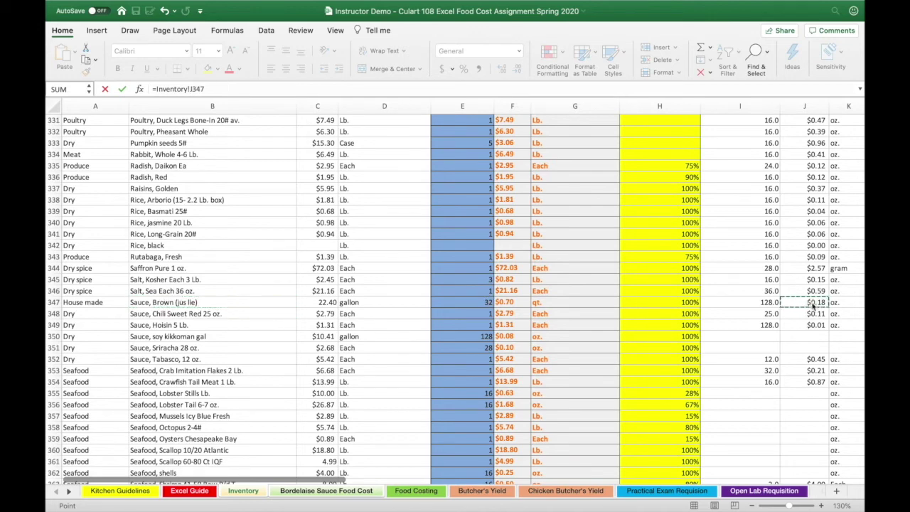
pyautogui.press('Return')
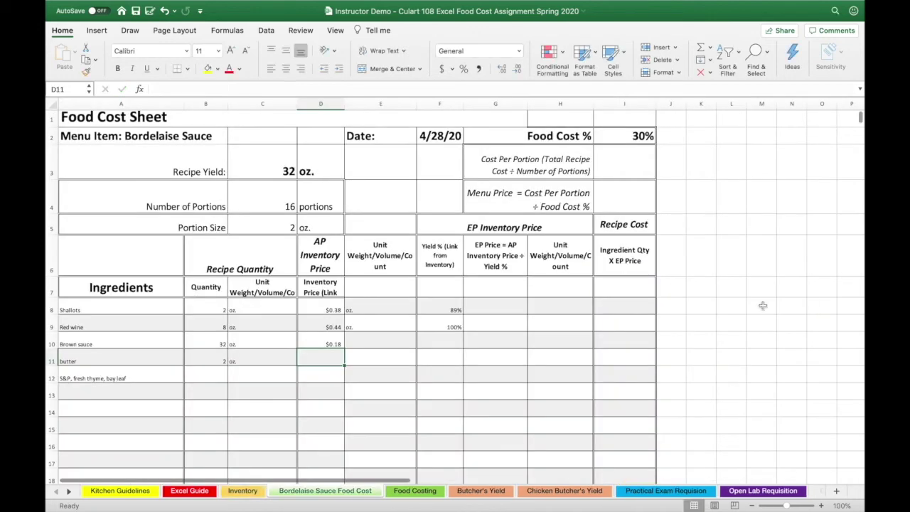
# Step: Enter oz. in E10 as the brown sauce's price unit and link its yield in F10 to the inventory yield, =Inventory!H347
pyautogui.click(360, 341)
pyautogui.write('oz.')
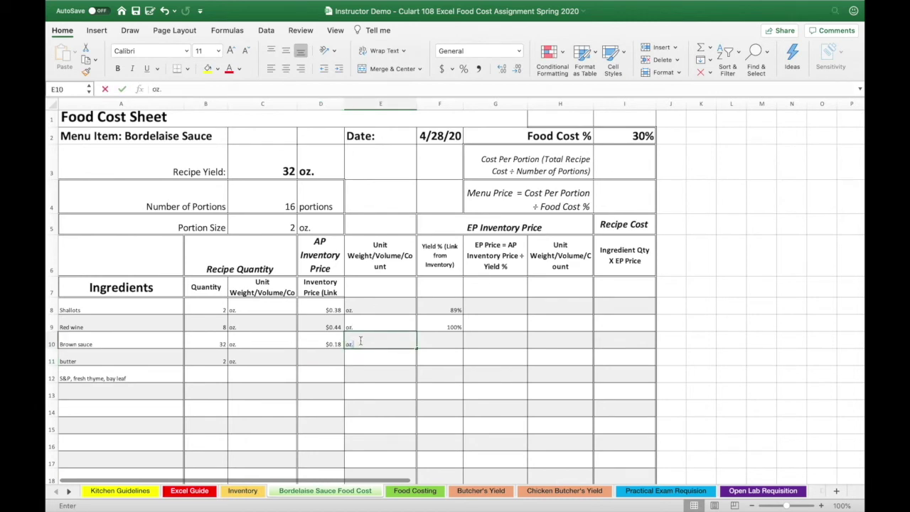
pyautogui.click(436, 342)
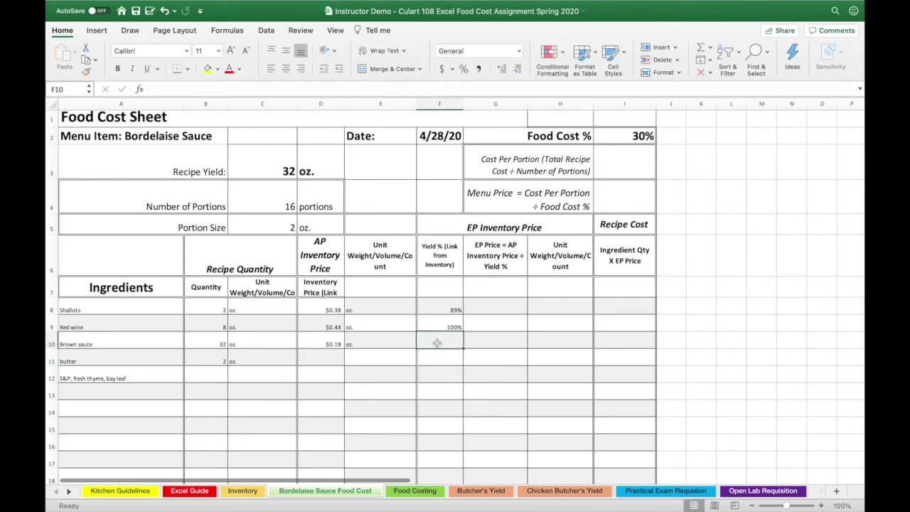
pyautogui.write('=')
pyautogui.click(242, 490)
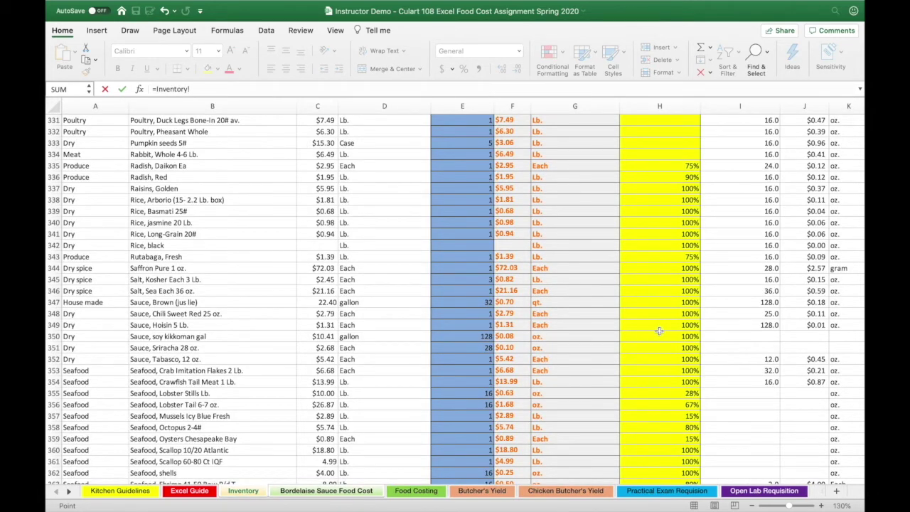
pyautogui.click(681, 304)
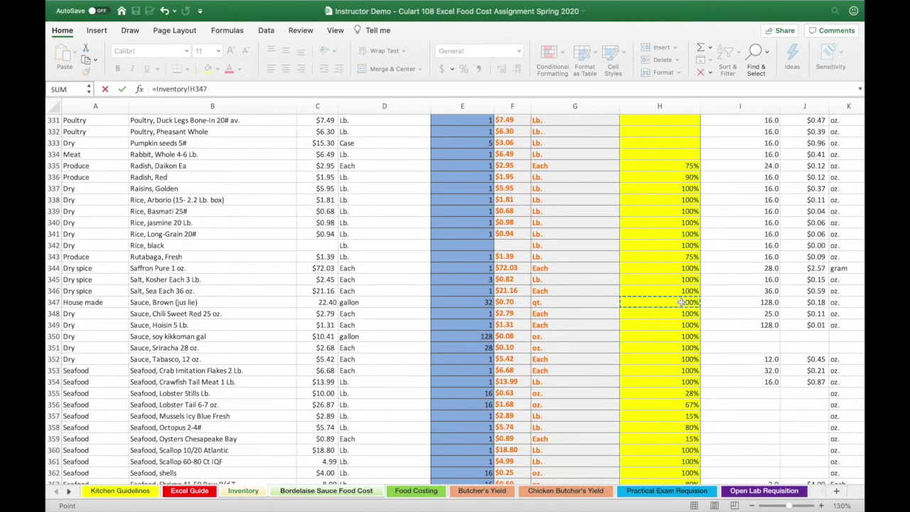
pyautogui.press('Return')
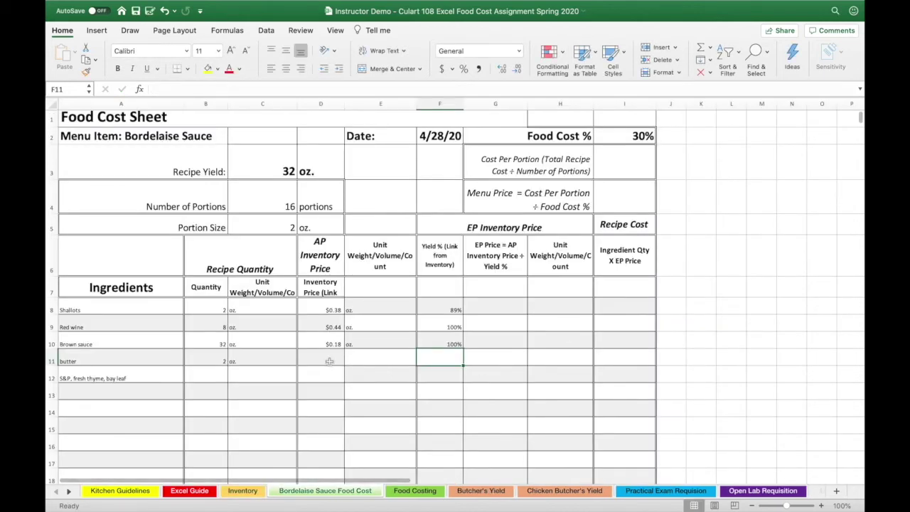
# Step: Link the butter's AP inventory price in D11 to the inventory's per-ounce price of Butter, Unsalted 36# cs
pyautogui.click(318, 360)
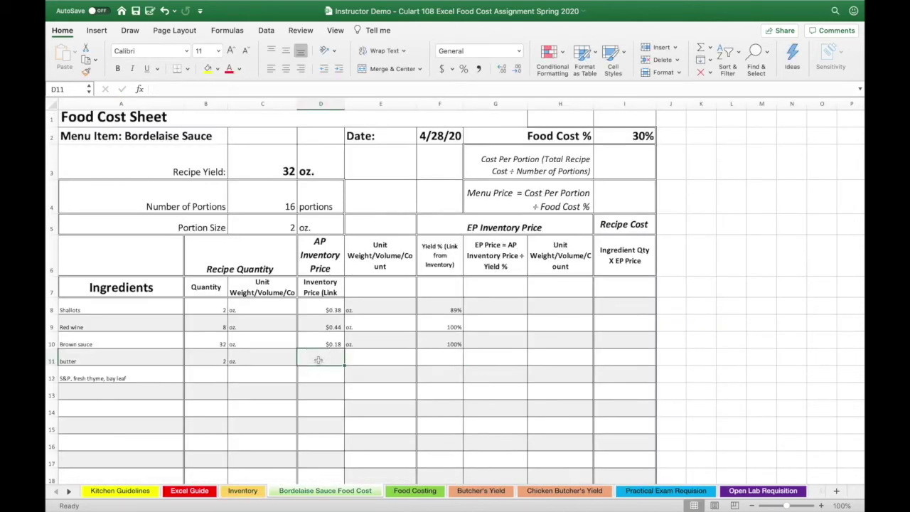
pyautogui.write('=')
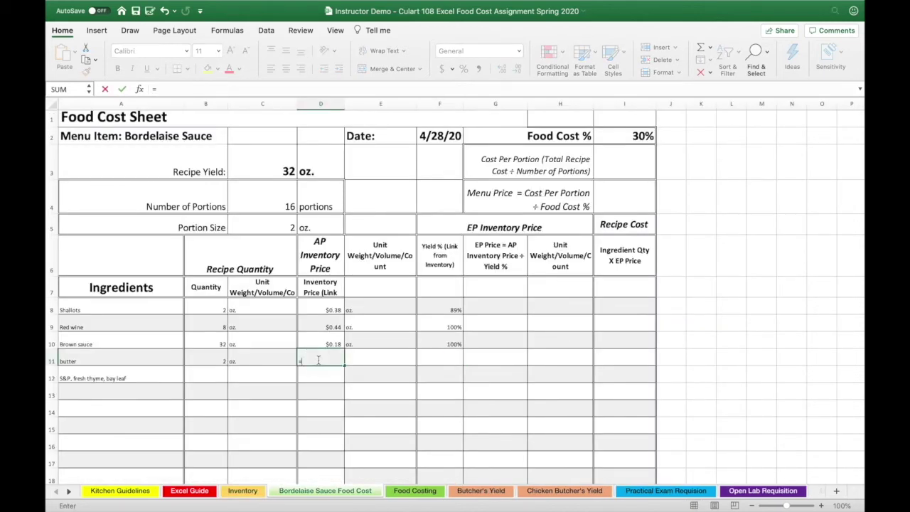
pyautogui.click(242, 490)
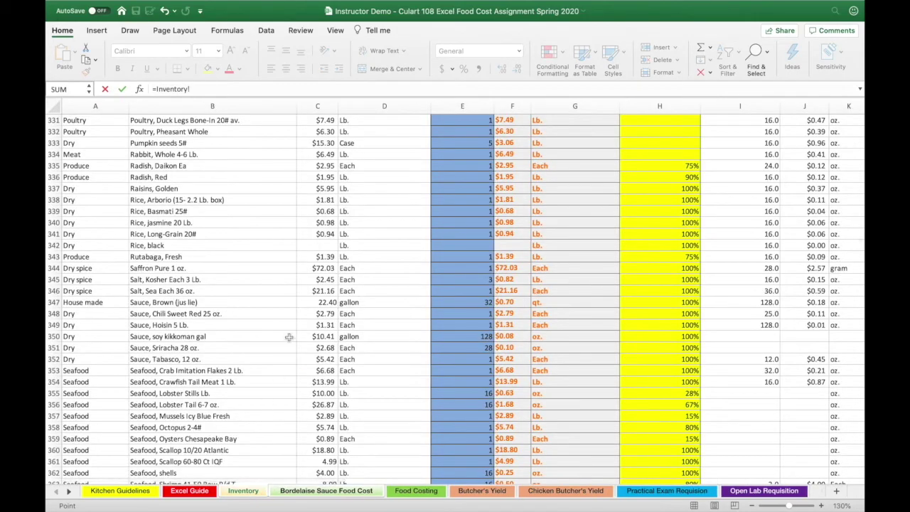
pyautogui.scroll(20, 288, 337)
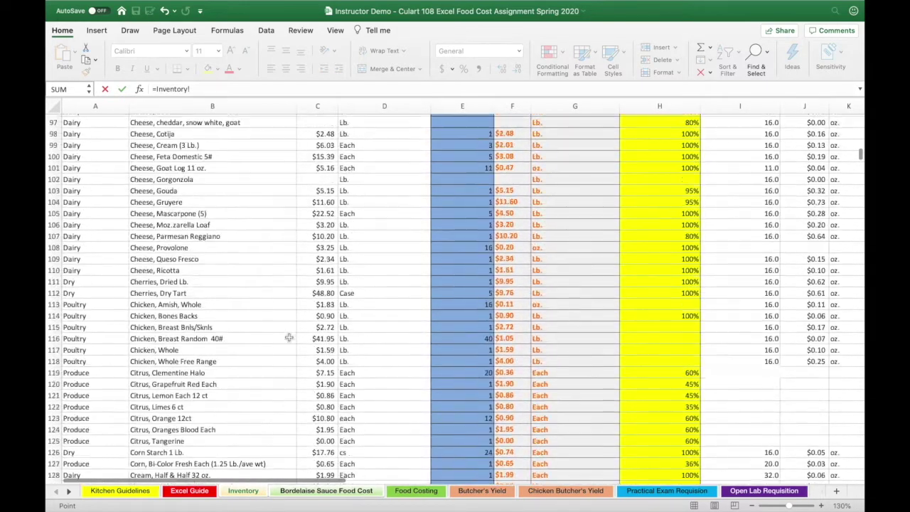
pyautogui.scroll(6, 289, 337)
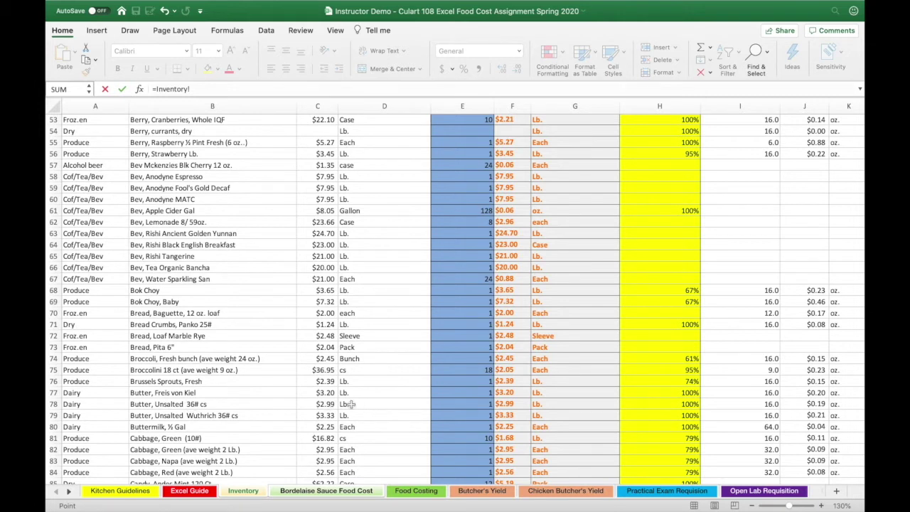
pyautogui.click(329, 405)
pyautogui.click(810, 404)
pyautogui.press('Return')
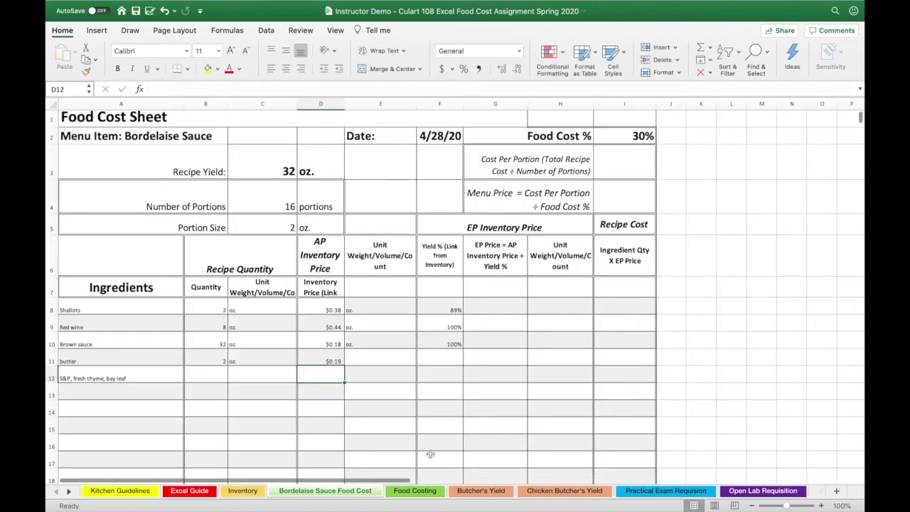
# Step: Enter oz. in E11 as the butter's price unit and link its yield in F11 to the inventory yield, =Inventory!H78
pyautogui.click(362, 359)
pyautogui.write('oz.')
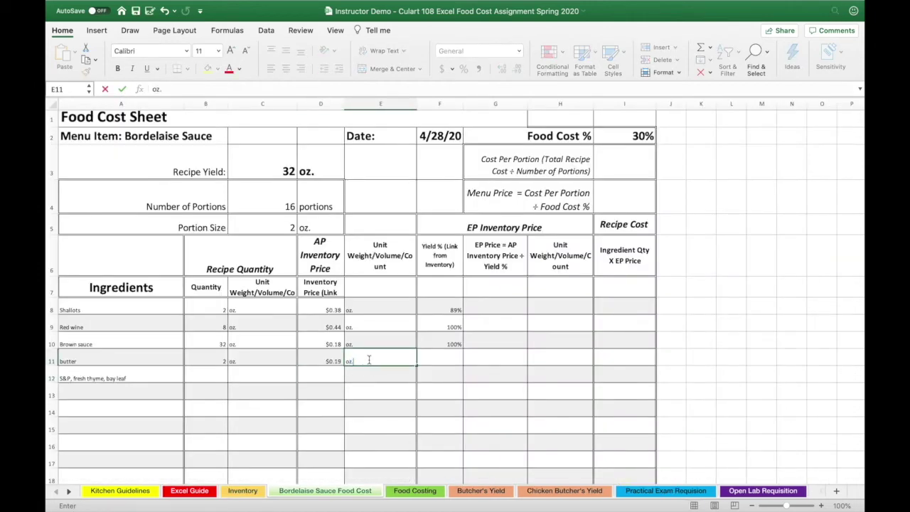
pyautogui.click(452, 360)
pyautogui.write('=')
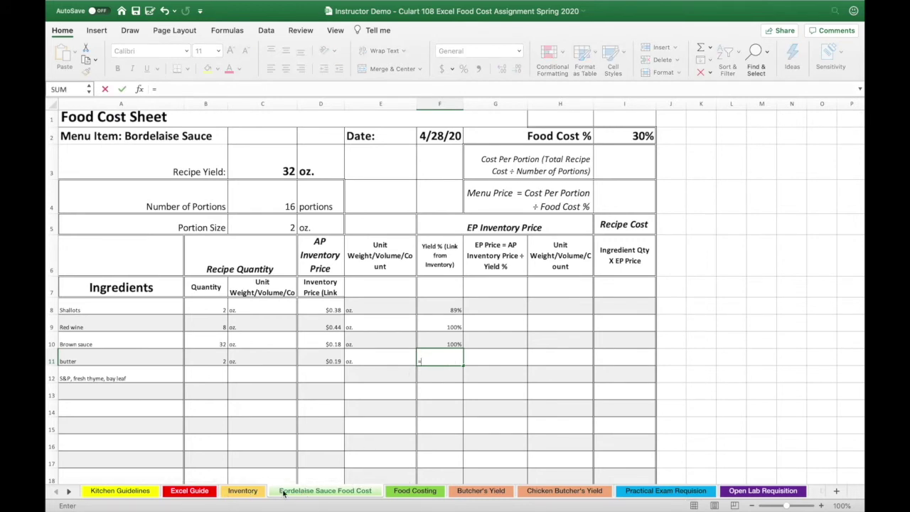
pyautogui.click(248, 495)
pyautogui.click(666, 404)
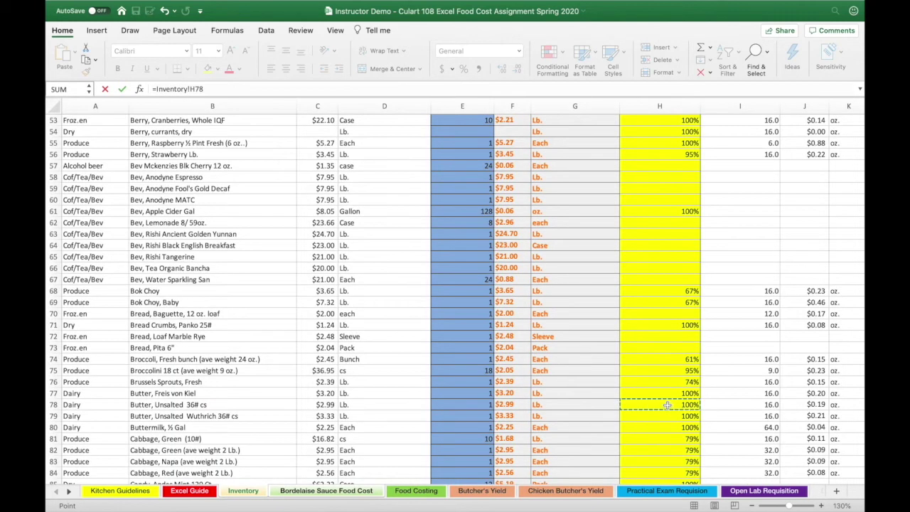
pyautogui.press('Return')
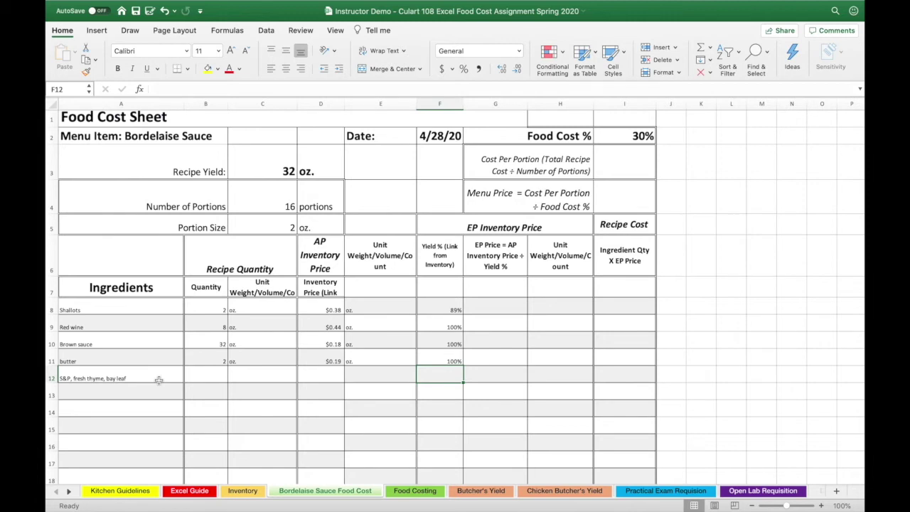
# Step: Enter a recipe quantity of 1 in B12 and the unit each in C12 for the S&P, fresh thyme, bay leaf row
pyautogui.click(218, 377)
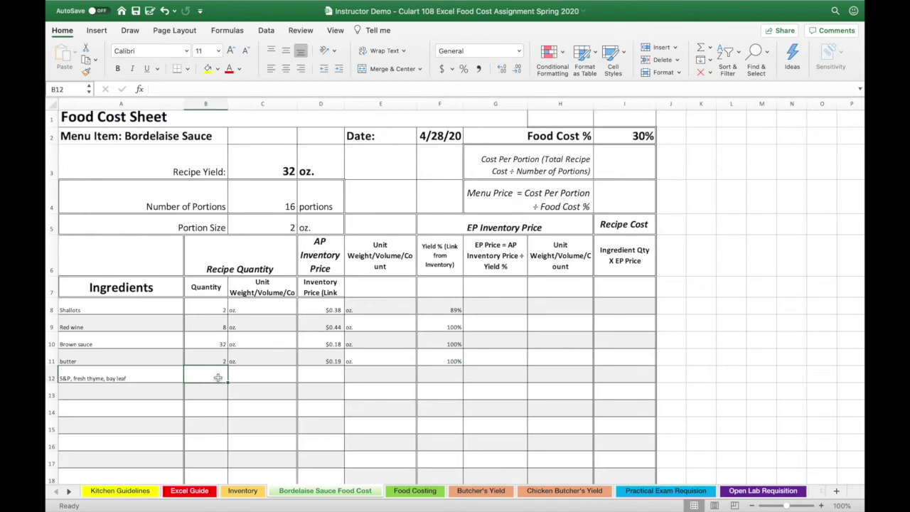
pyautogui.write('1')
pyautogui.click(258, 376)
pyautogui.write('e')
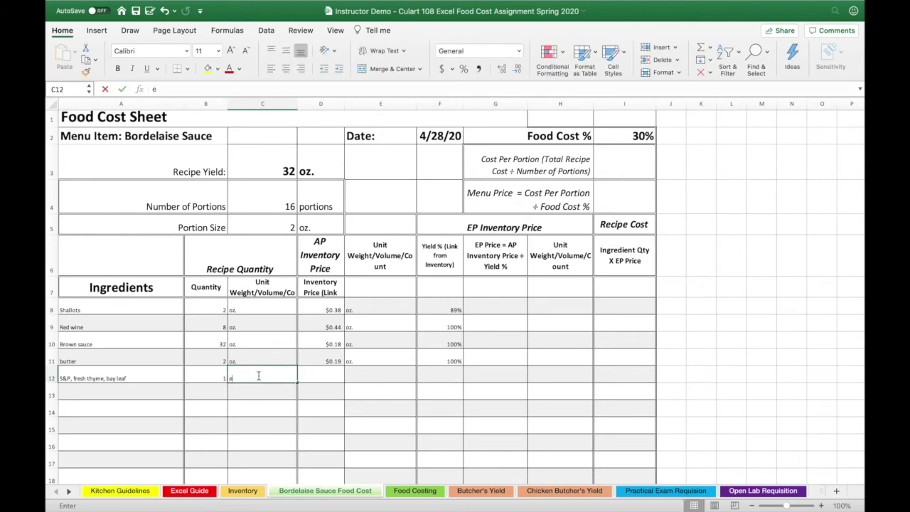
pyautogui.write('ach')
# Step: Enter .25 in D12 as the seasonings' AP inventory price and each in E12 as its unit
pyautogui.click(330, 373)
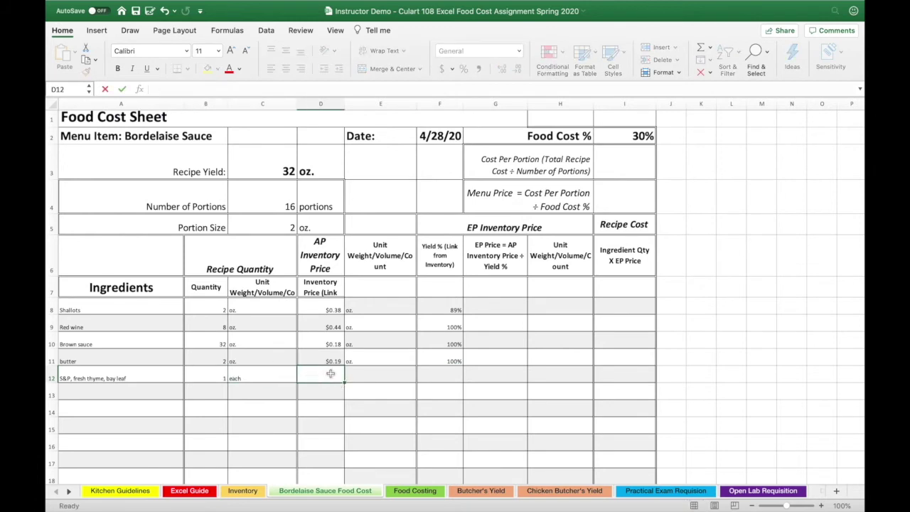
pyautogui.write('.25')
pyautogui.click(359, 378)
pyautogui.write('ea')
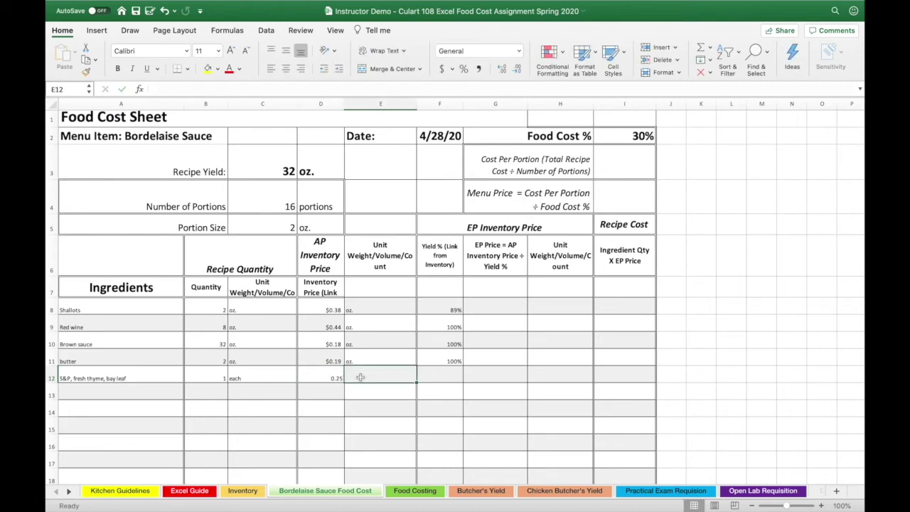
pyautogui.write('ch')
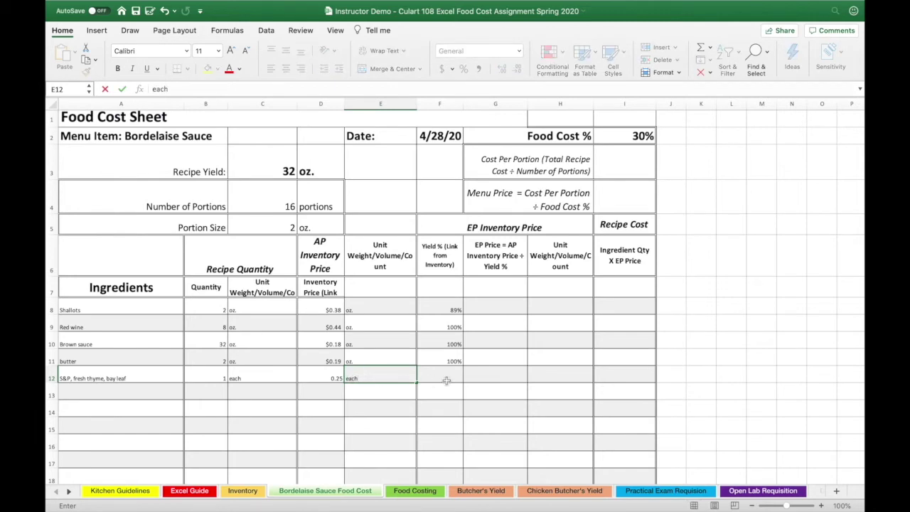
# Step: Enter a yield of 100% in F12 for the S&P, fresh thyme, bay leaf row
pyautogui.click(447, 377)
pyautogui.write('100')
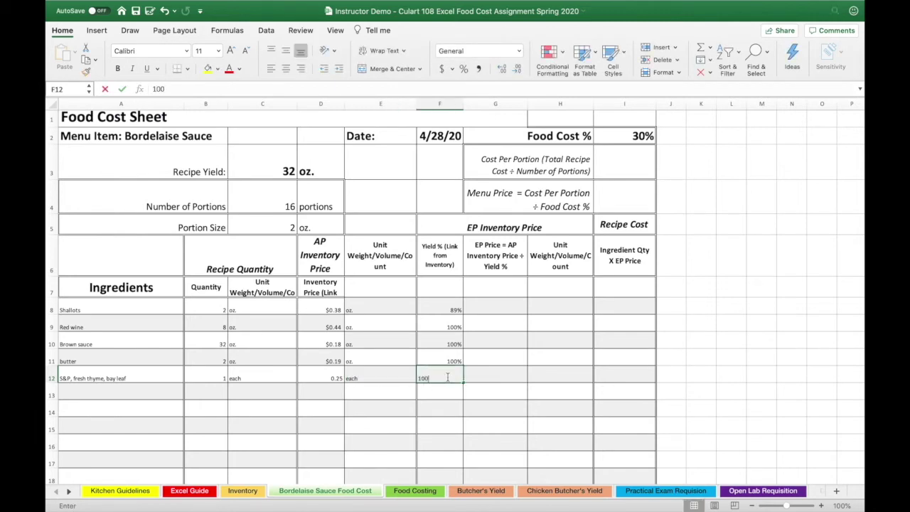
pyautogui.write('%')
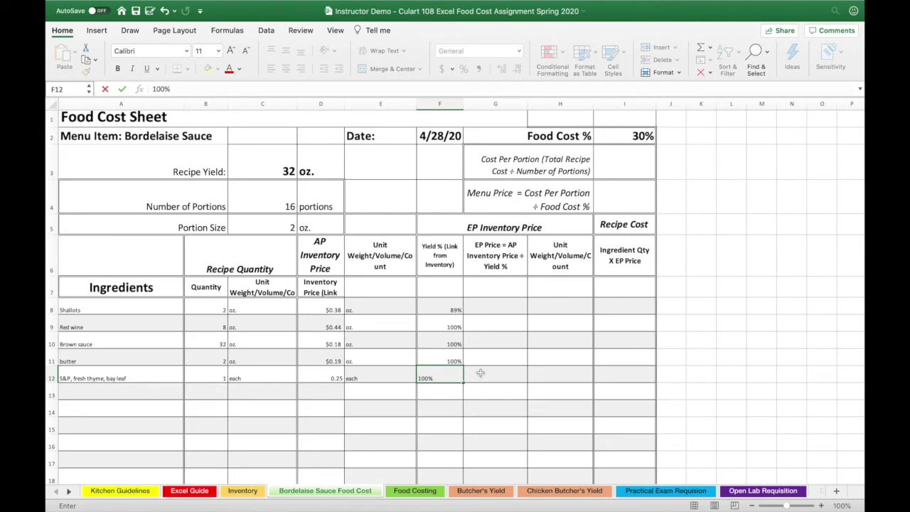
pyautogui.click(479, 374)
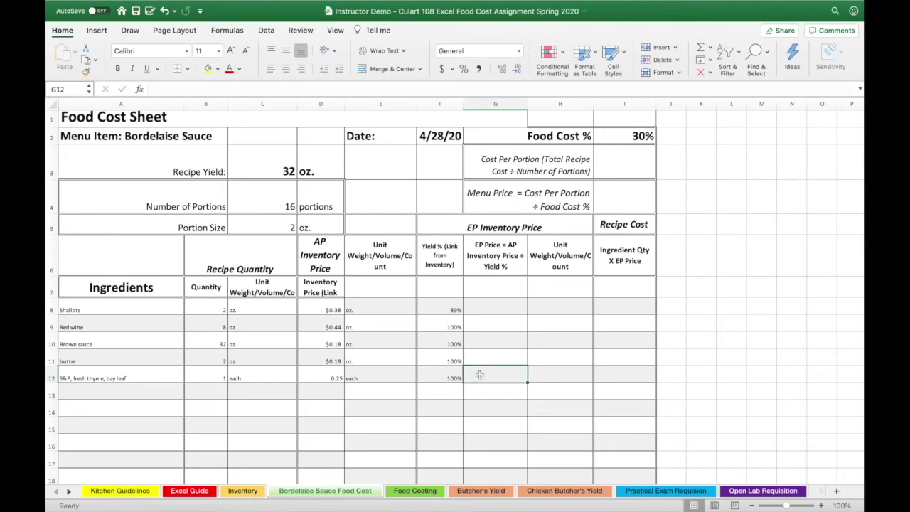
# Step: Calculate the shallots' EP price in G8 by dividing the AP inventory price by the yield, =D8/F8
pyautogui.click(485, 310)
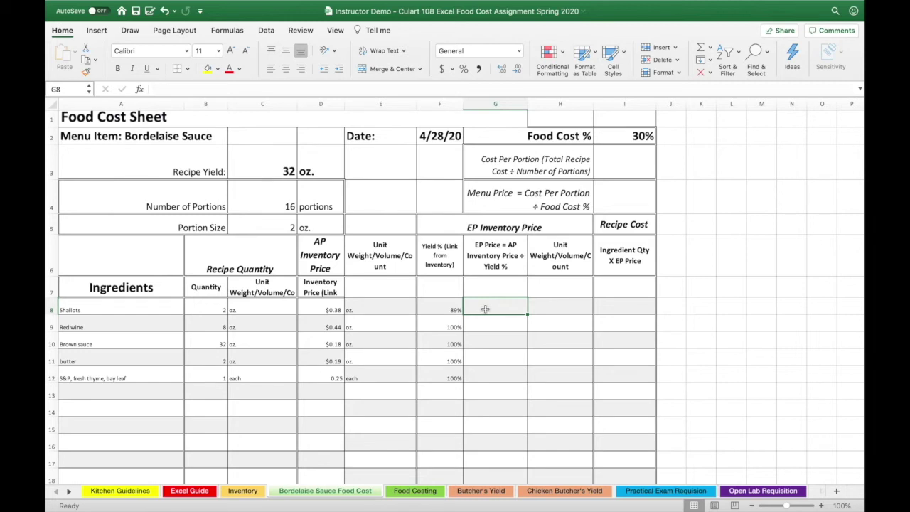
pyautogui.click(503, 262)
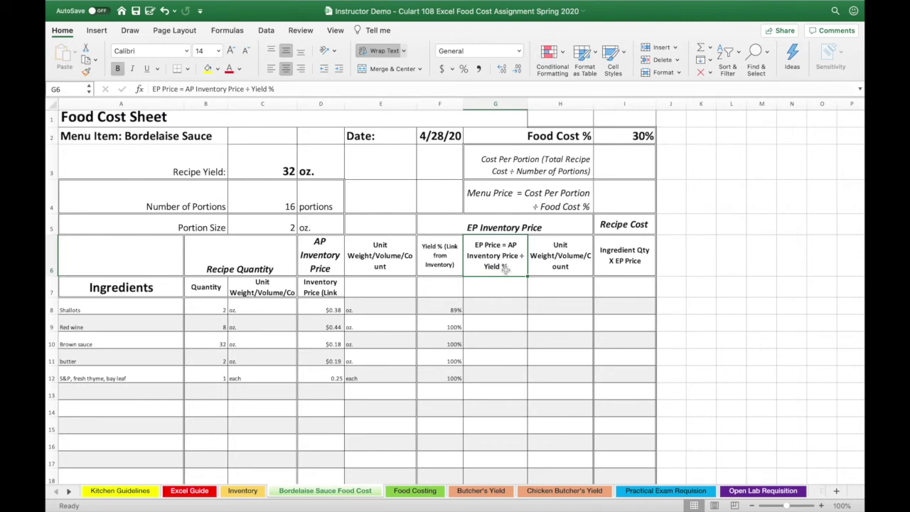
pyautogui.click(492, 307)
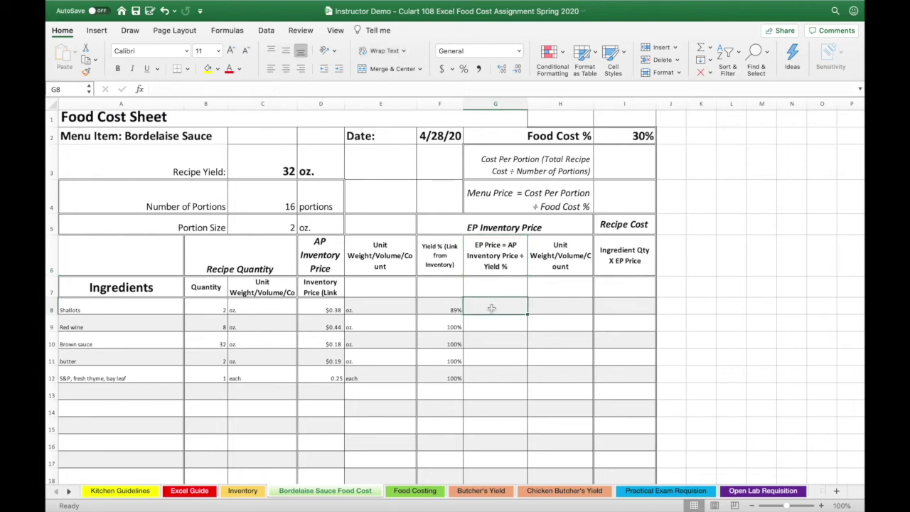
pyautogui.write('=')
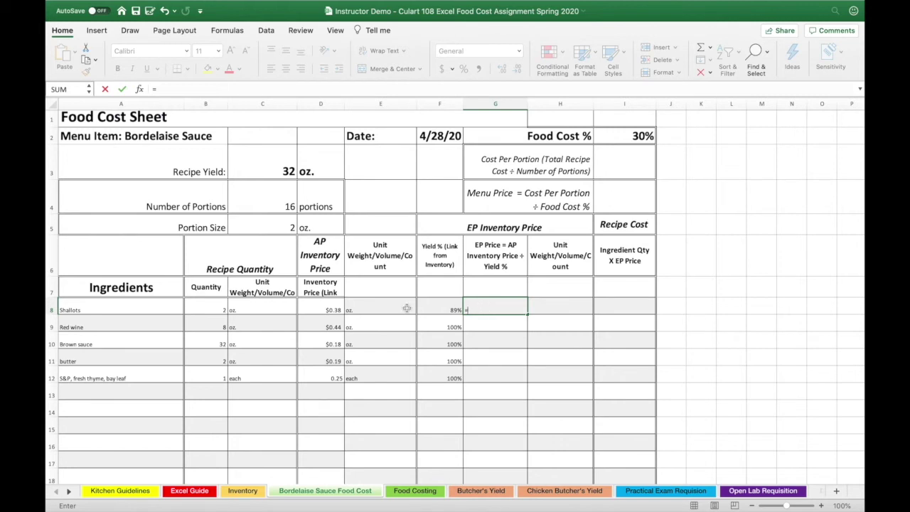
pyautogui.click(326, 305)
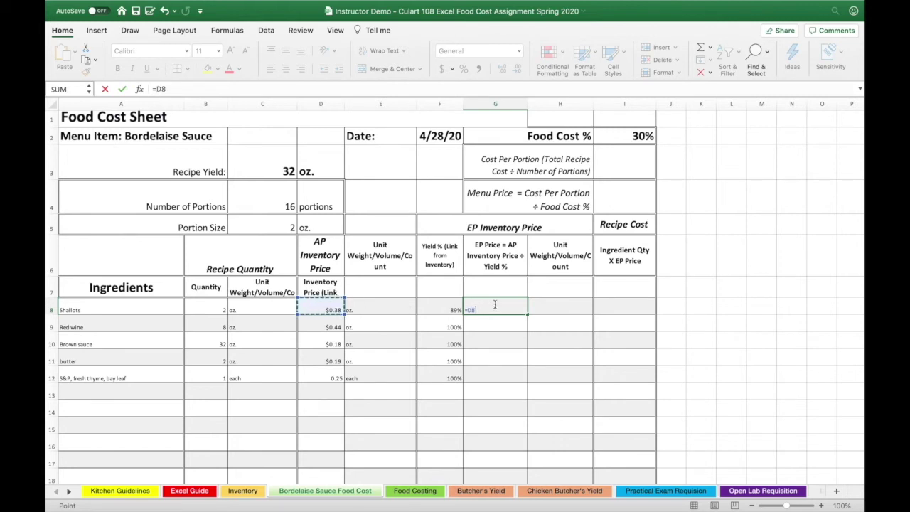
pyautogui.write('/')
pyautogui.click(450, 307)
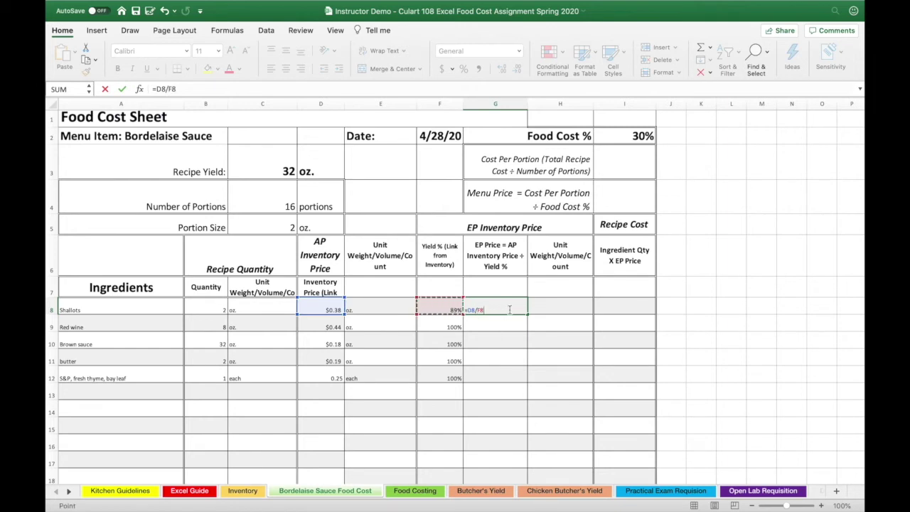
pyautogui.press('Return')
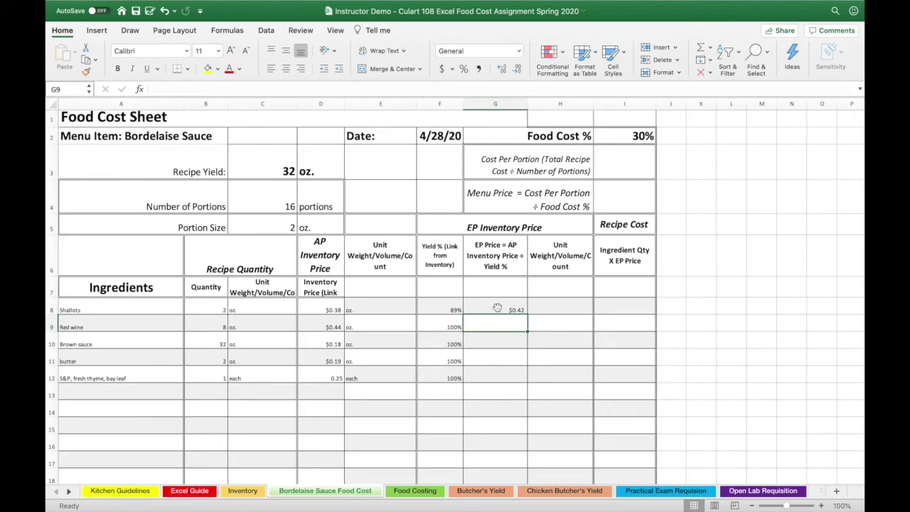
# Step: Check the shallots' EP and AP price formulas and enter oz. in H8 as the EP price unit
pyautogui.click(497, 308)
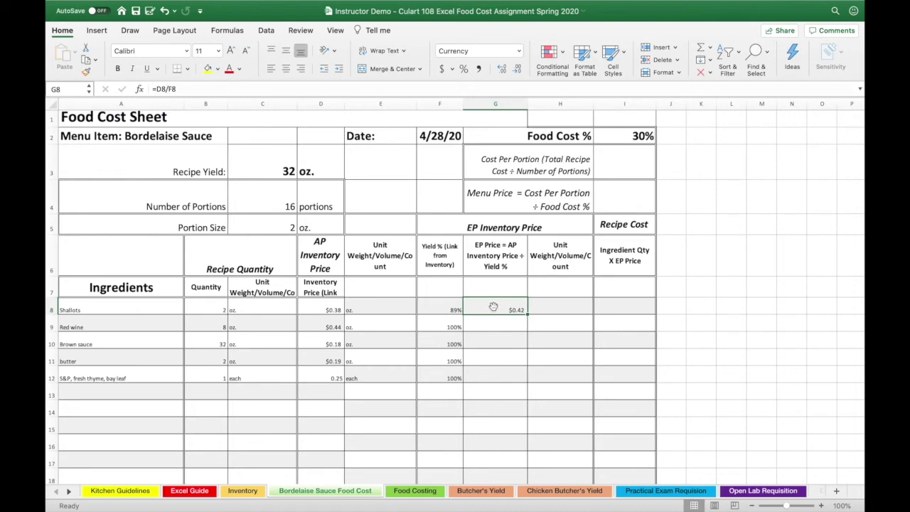
pyautogui.click(319, 310)
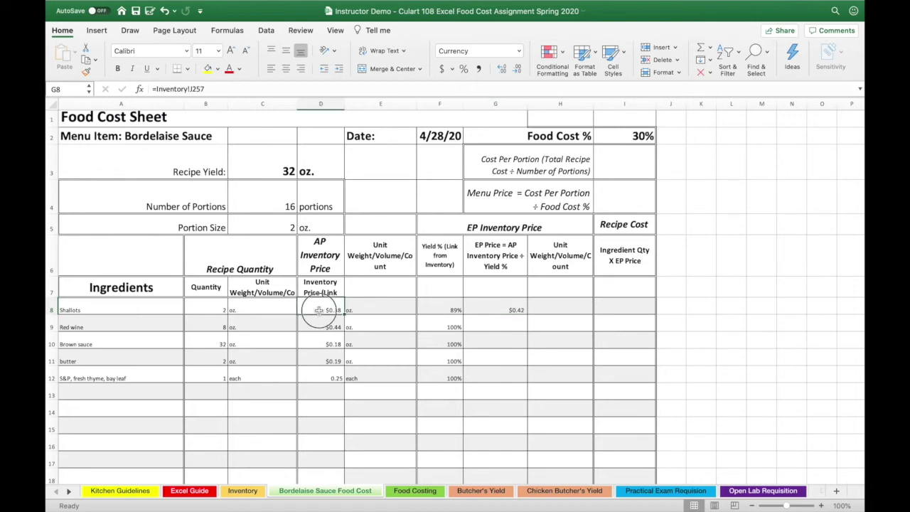
pyautogui.click(485, 305)
pyautogui.click(549, 308)
pyautogui.write('o')
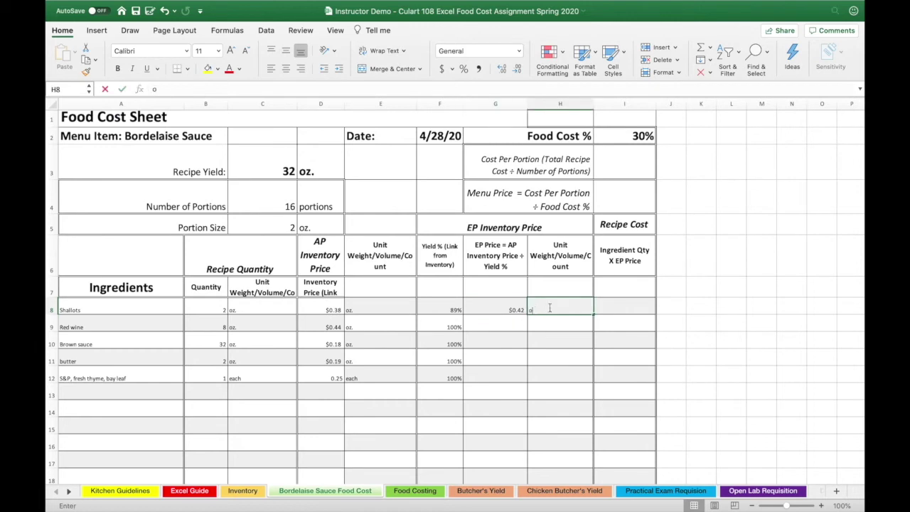
pyautogui.write('z')
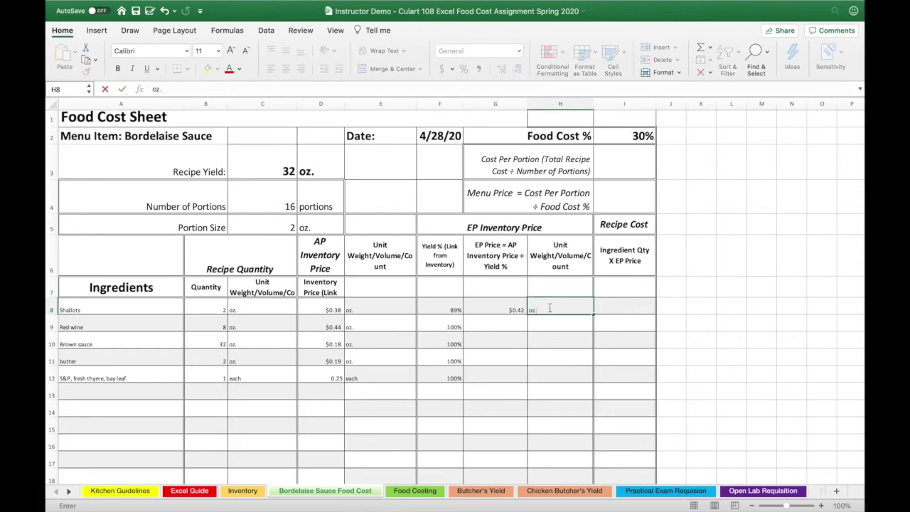
pyautogui.write('.')
# Step: Calculate the shallots' recipe cost in I8 by multiplying the ingredient quantity by the EP price, =B8*G8
pyautogui.click(610, 306)
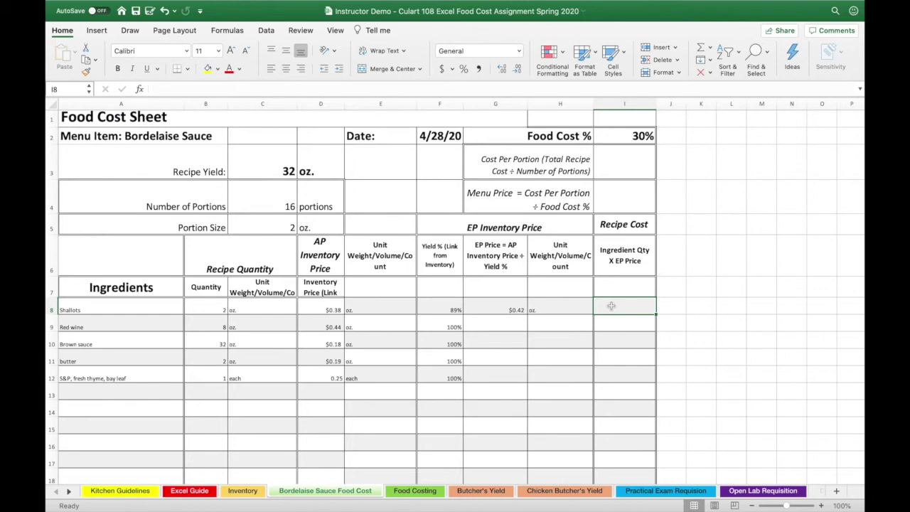
pyautogui.click(631, 267)
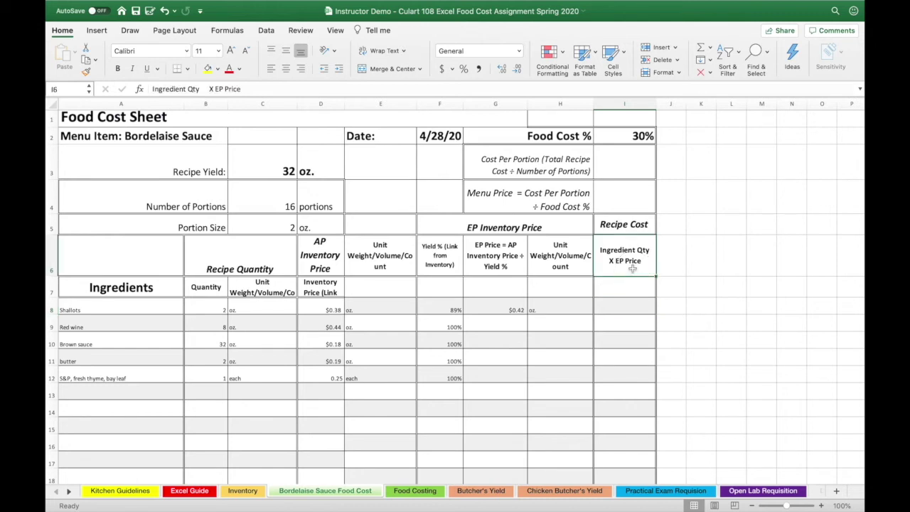
pyautogui.click(620, 308)
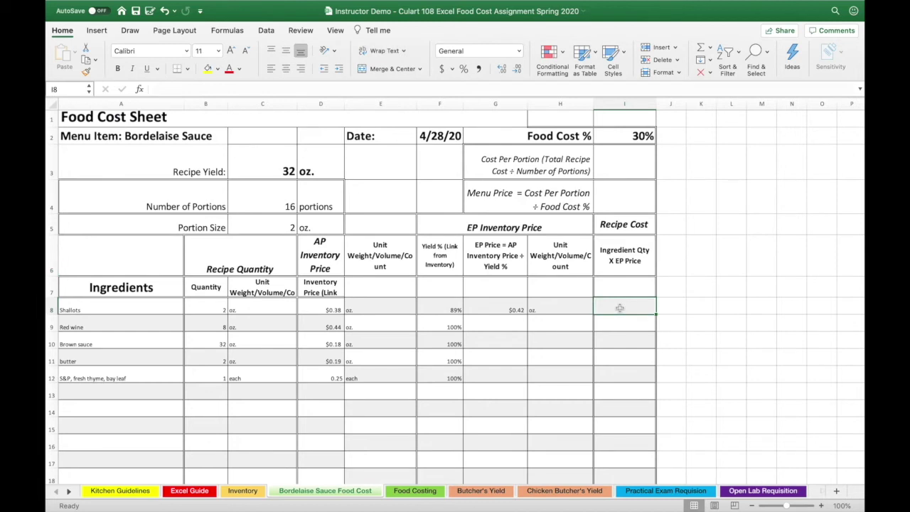
pyautogui.write('=')
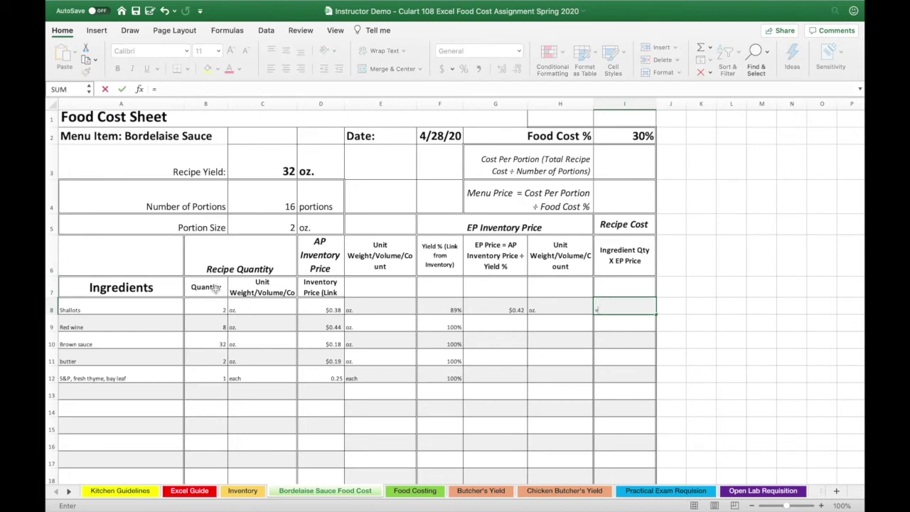
pyautogui.click(213, 313)
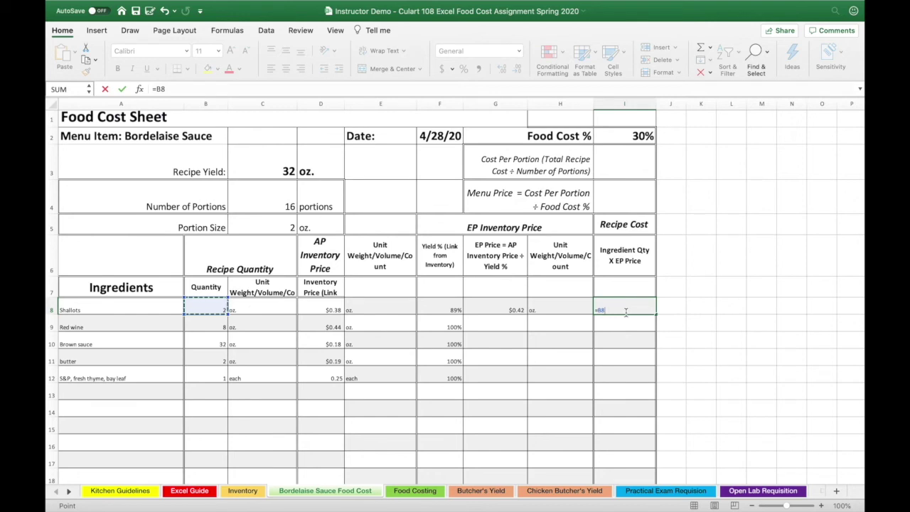
pyautogui.write('*')
pyautogui.click(503, 309)
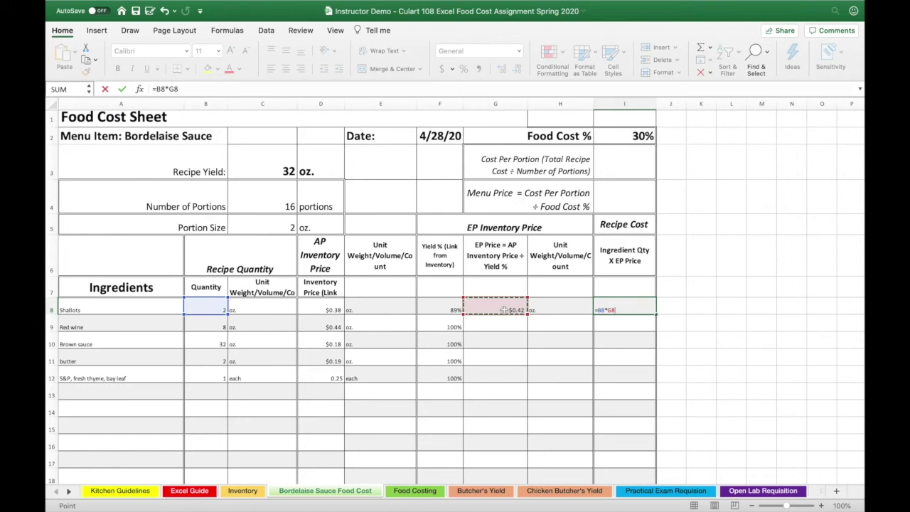
pyautogui.press('Return')
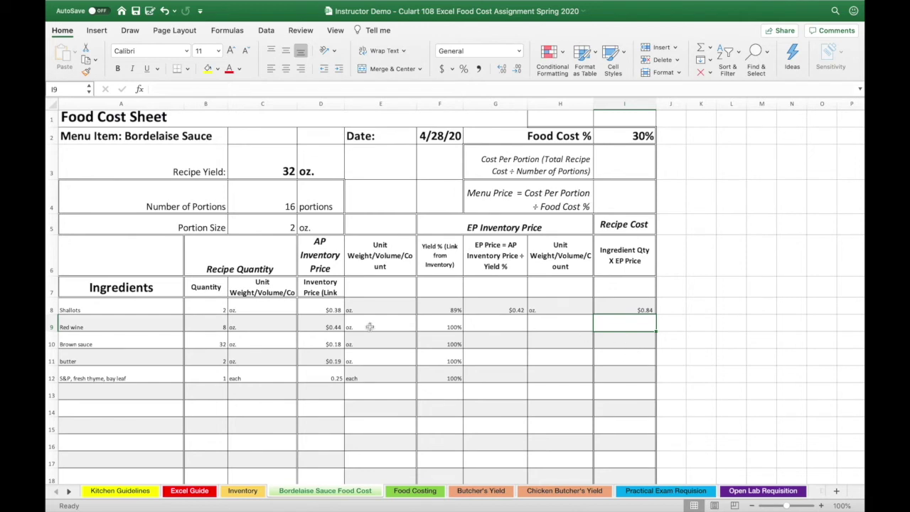
# Step: Copy the shallots' EP price formula from G8 down through G12 for the remaining ingredients
pyautogui.click(499, 310)
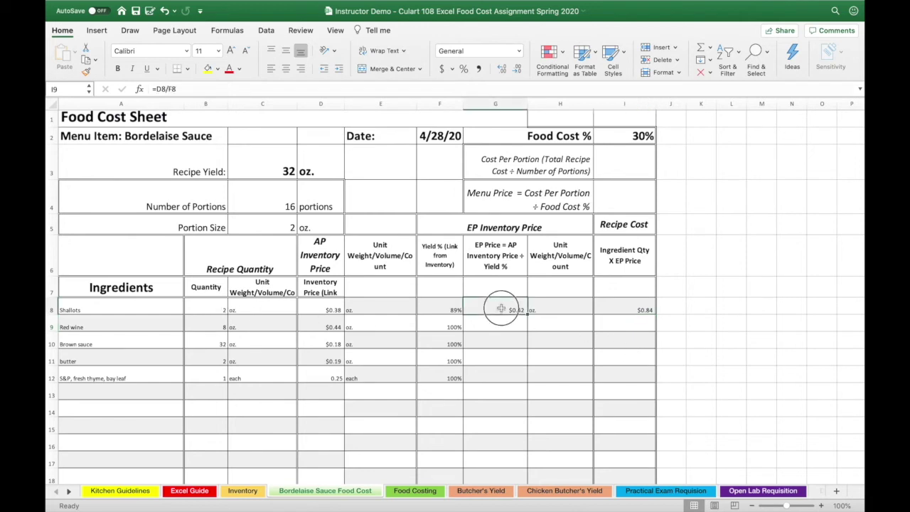
pyautogui.click(622, 309)
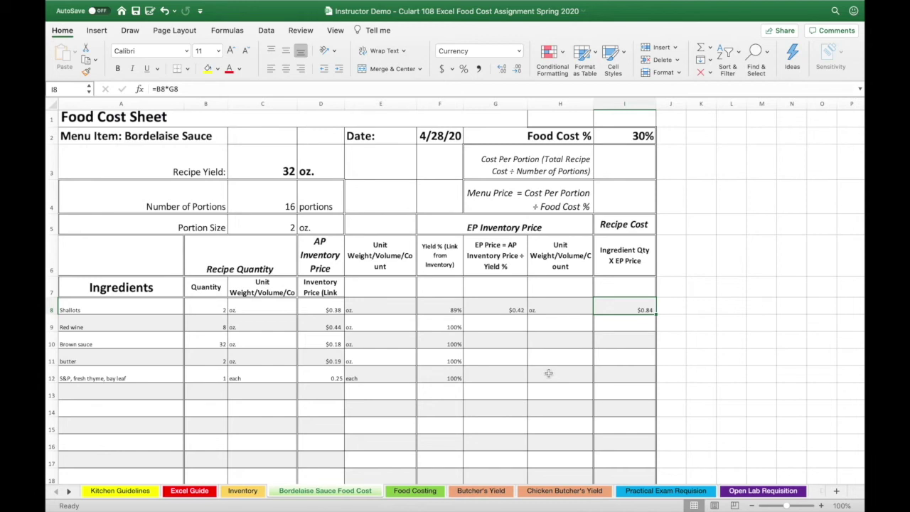
pyautogui.click(516, 310)
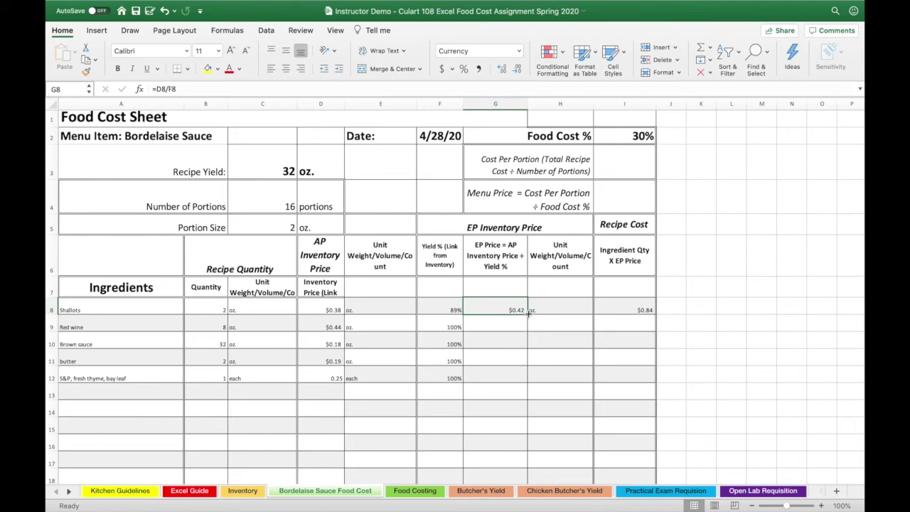
pyautogui.moveTo(526, 315); pyautogui.dragTo(526, 314)
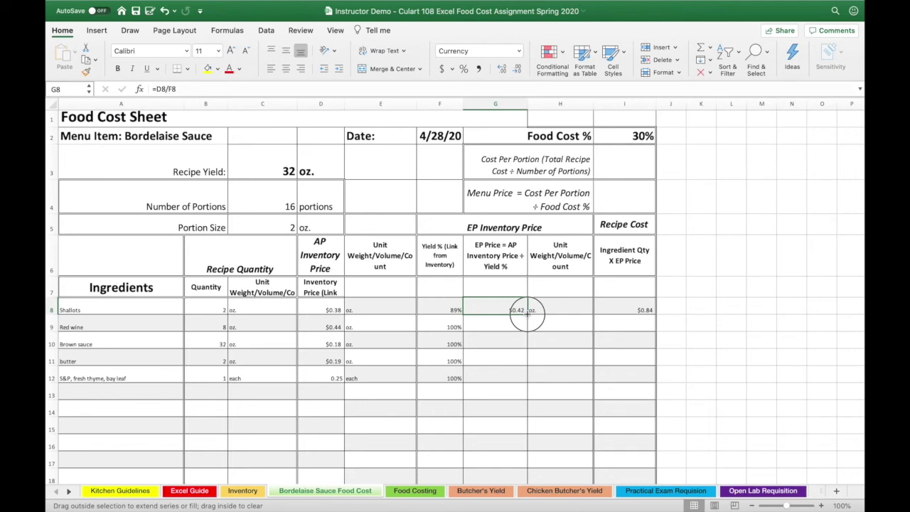
pyautogui.moveTo(526, 315); pyautogui.dragTo(527, 378)
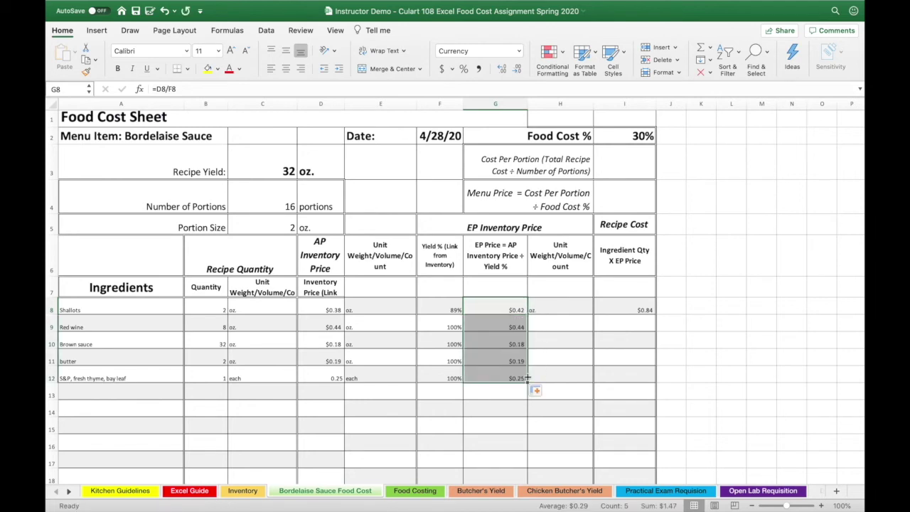
# Step: Check the cell references in the copied EP price formulas for red wine, brown sauce and butter
pyautogui.click(520, 406)
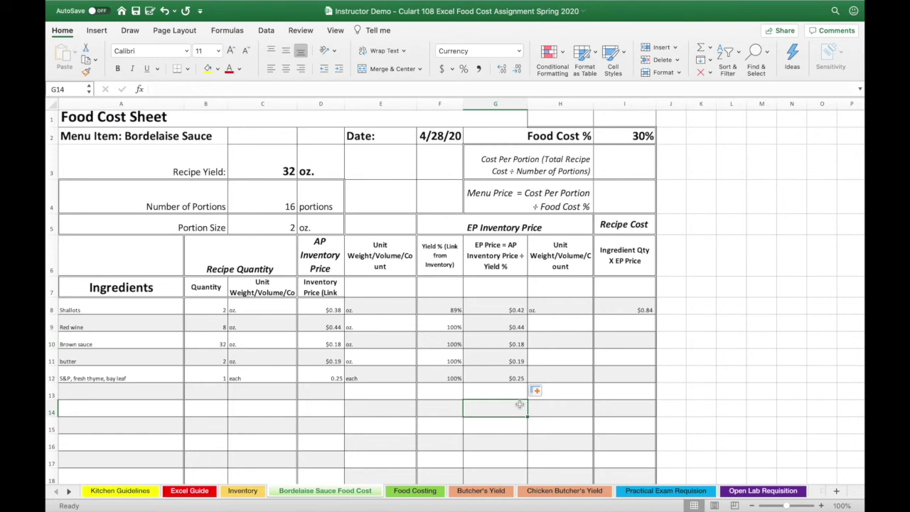
pyautogui.doubleClick(521, 326)
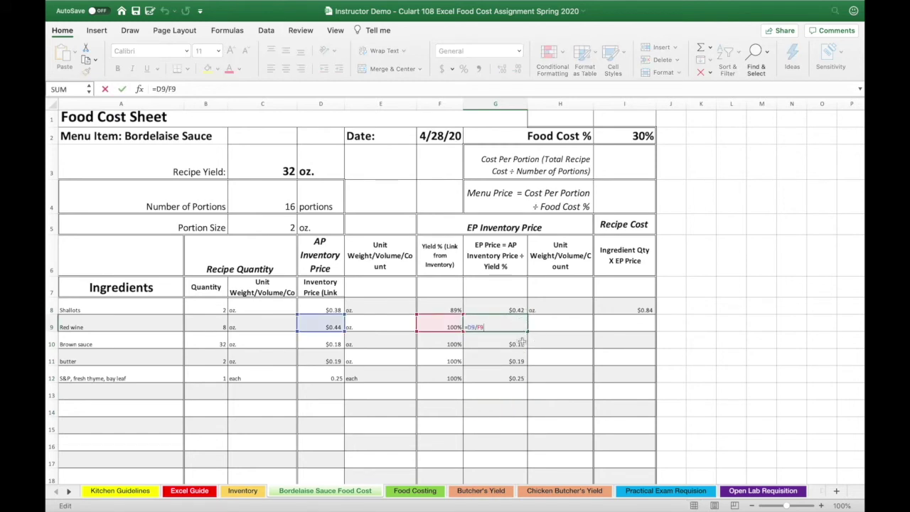
pyautogui.click(522, 343)
pyautogui.doubleClick(522, 342)
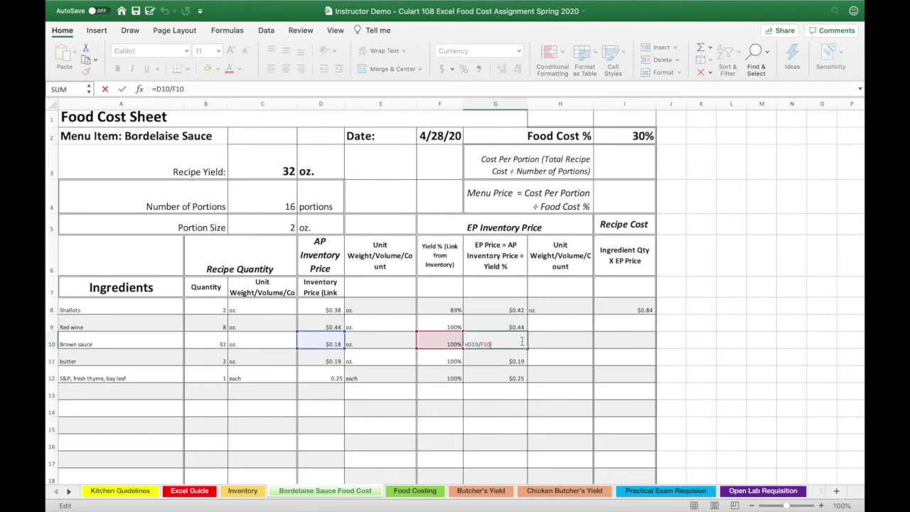
pyautogui.click(519, 360)
pyautogui.doubleClick(518, 360)
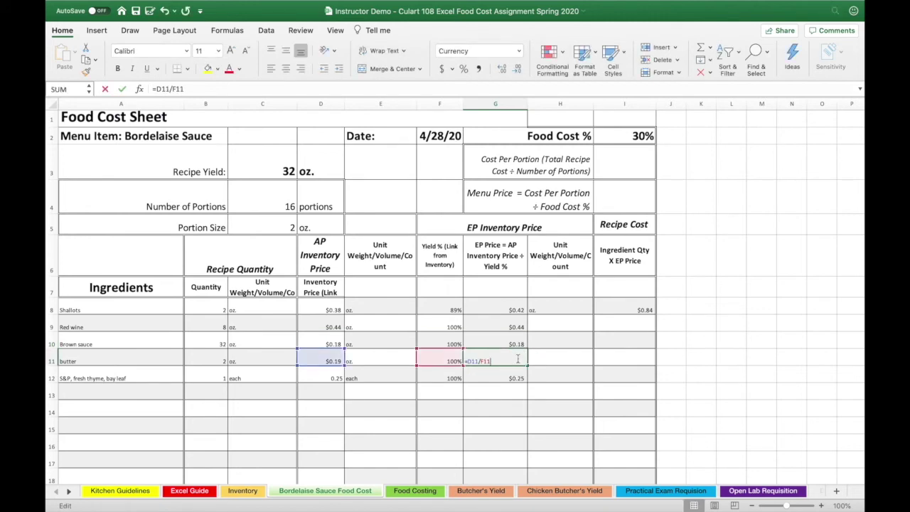
pyautogui.press('Return')
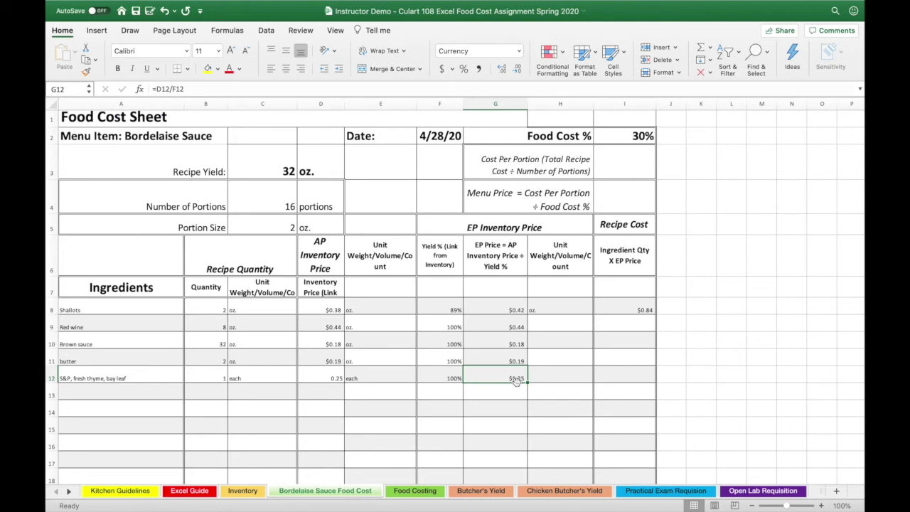
# Step: Enter the EP price units: oz. in H9, H10 and H11, and each in H12 for the seasonings
pyautogui.click(544, 329)
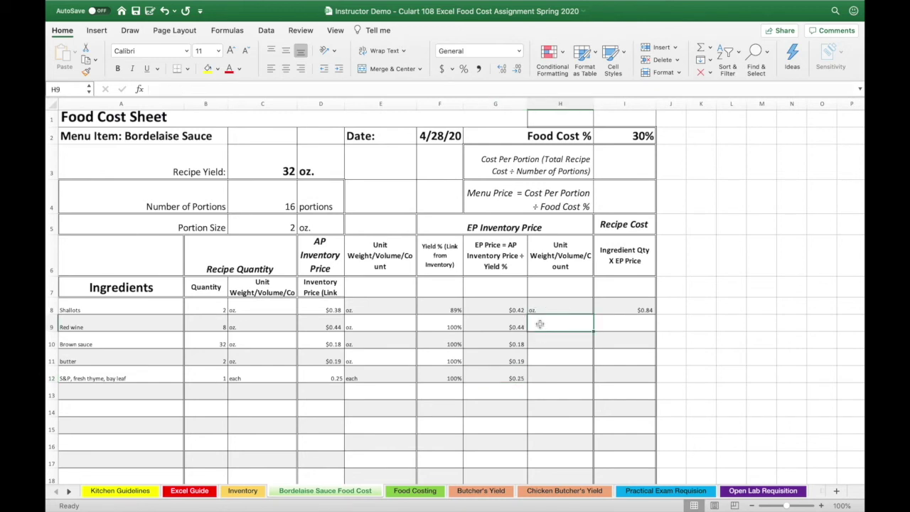
pyautogui.write('oz.')
pyautogui.press('Return')
pyautogui.write('oz.')
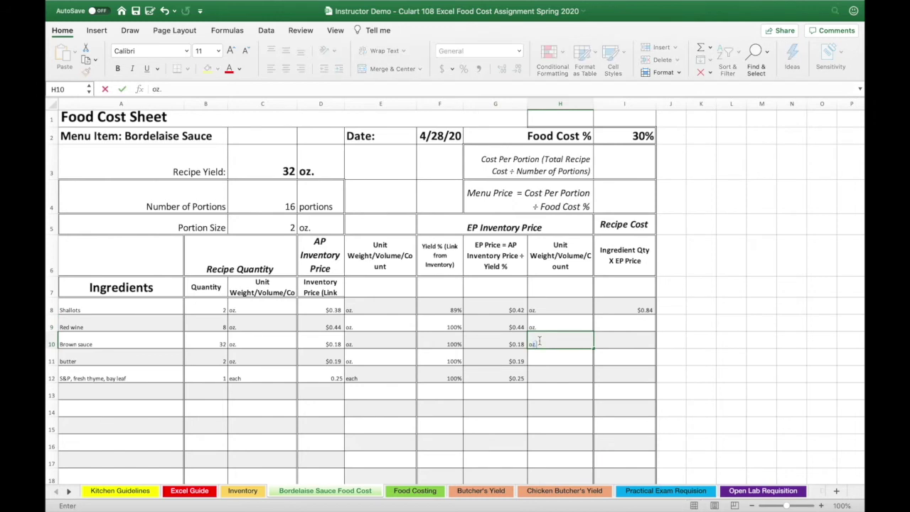
pyautogui.press('Return')
pyautogui.write('oz.')
pyautogui.press('Return')
pyautogui.write('each')
# Step: Copy the recipe cost formula from I8 down through I12 and check the red wine row's cell references
pyautogui.click(638, 309)
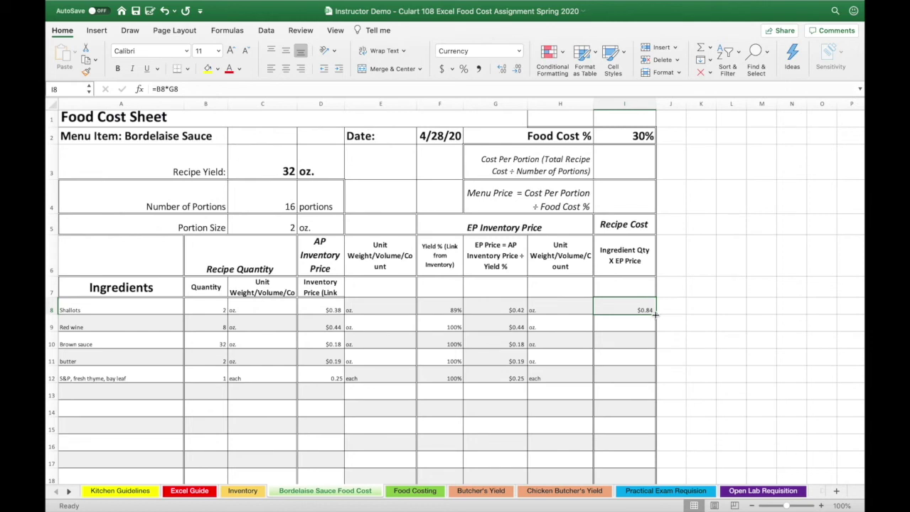
pyautogui.moveTo(655, 314); pyautogui.dragTo(650, 380)
pyautogui.doubleClick(647, 326)
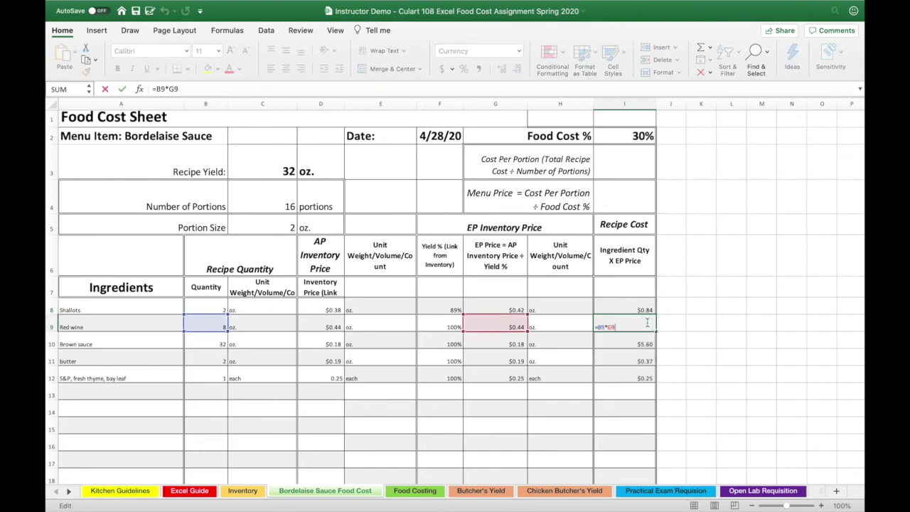
pyautogui.press('Return')
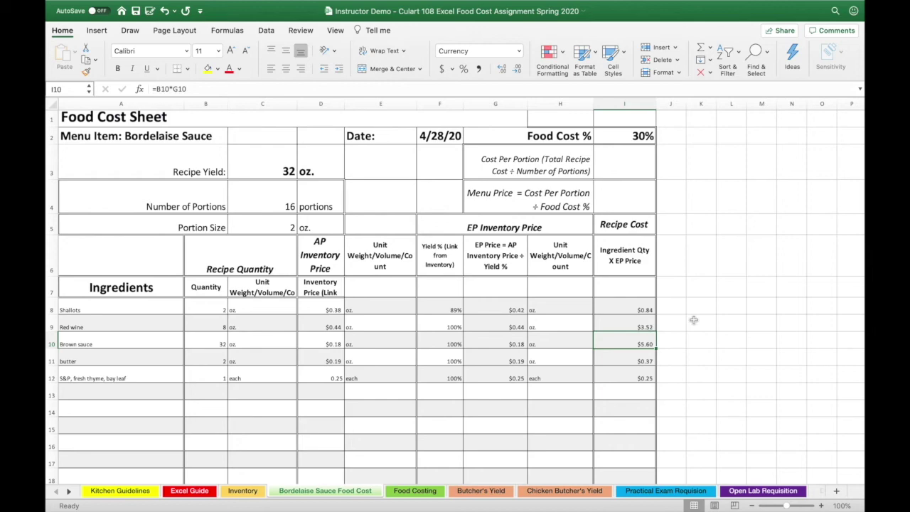
# Step: Total the recipe cost column into the Total Recipe Cost cell I27 with a Sum of I8:I26
pyautogui.scroll(-3, 693, 320)
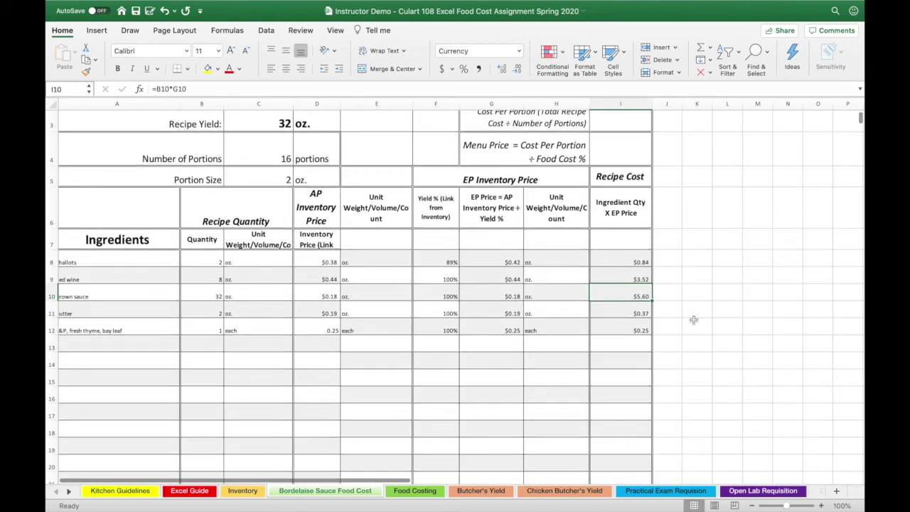
pyautogui.scroll(-2, 693, 320)
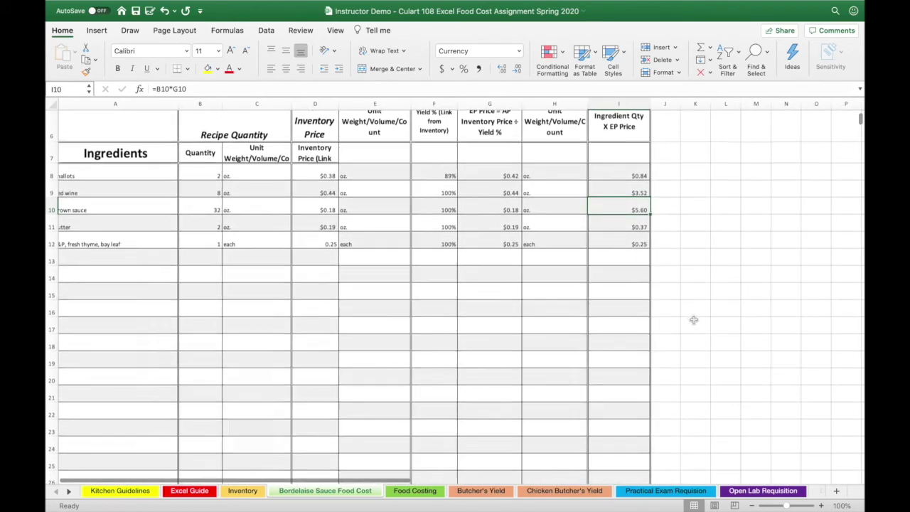
pyautogui.scroll(1, 693, 319)
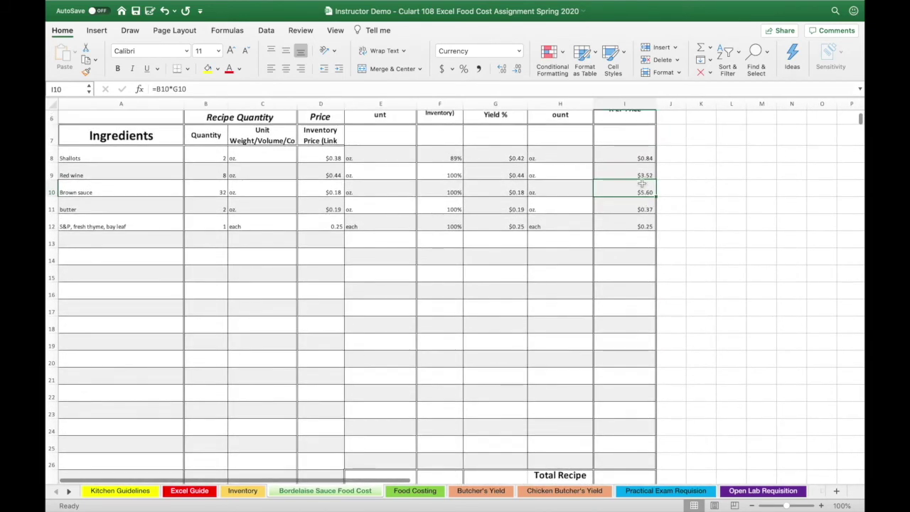
pyautogui.click(640, 158)
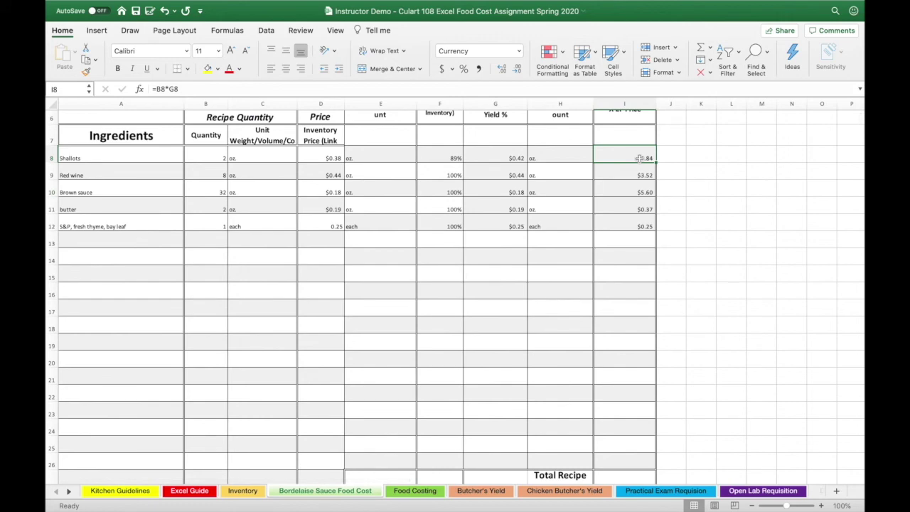
pyautogui.keyDown('shift'); pyautogui.click(628, 474); pyautogui.keyUp('shift')
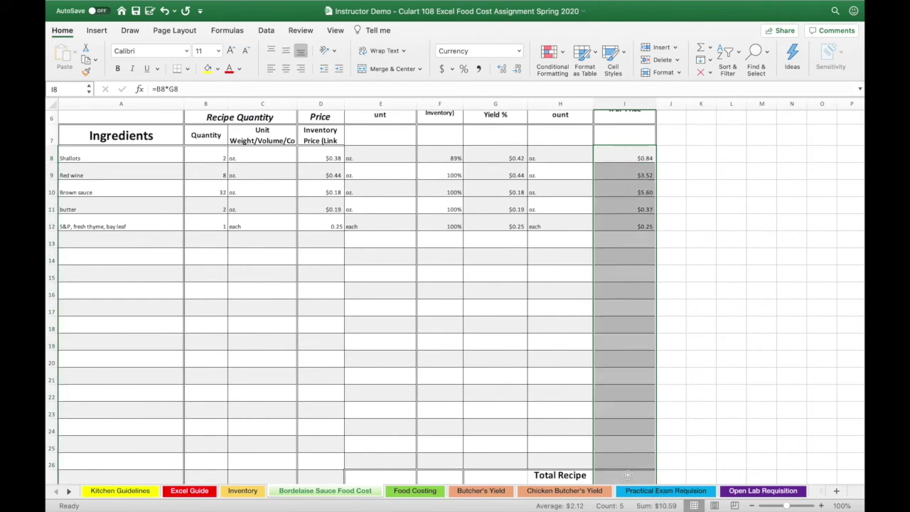
pyautogui.scroll(-3, 627, 474)
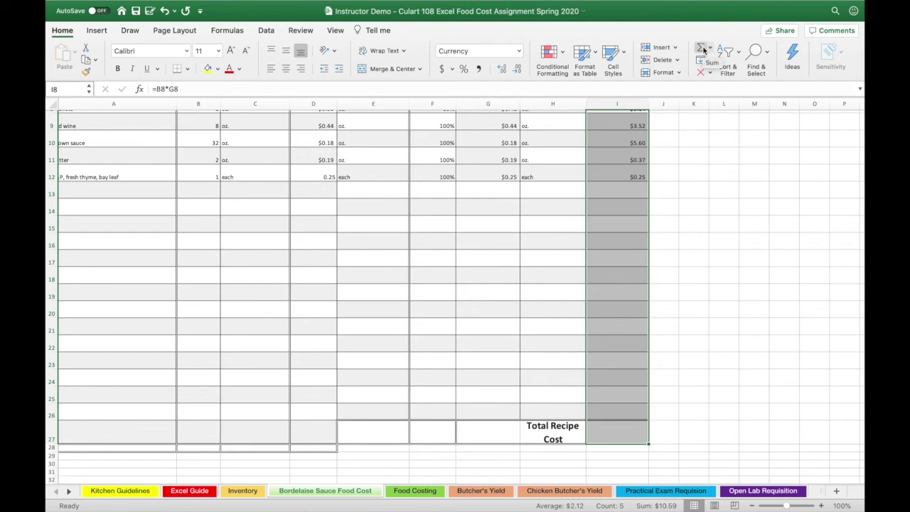
pyautogui.click(702, 49)
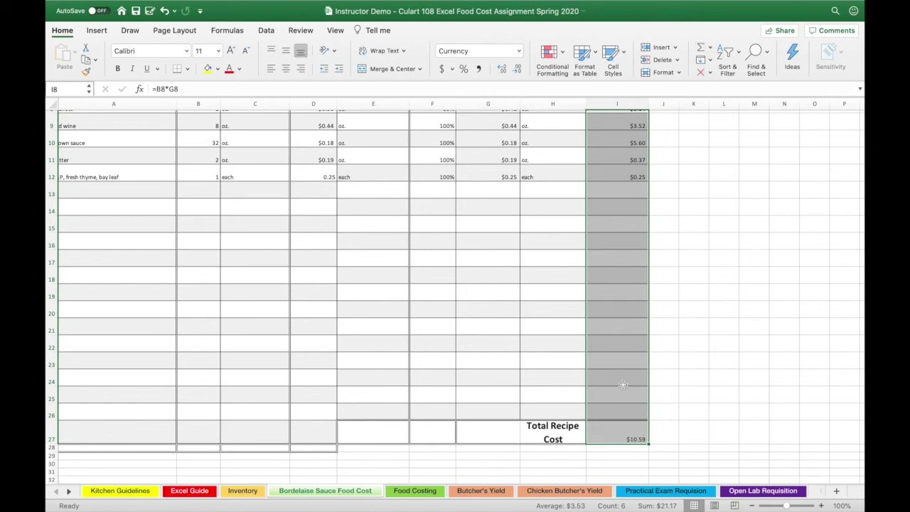
pyautogui.click(635, 435)
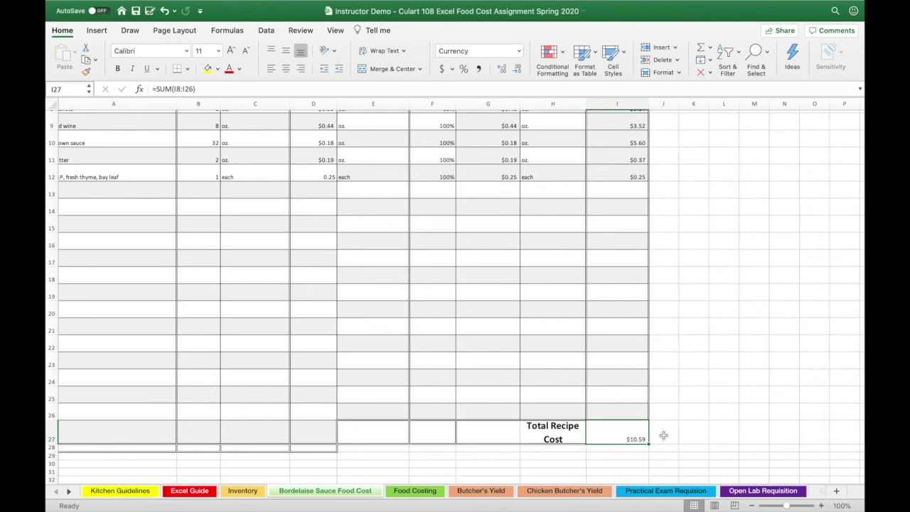
# Step: Calculate the cost per portion in I3 by dividing the total recipe cost by the number of portions with =I27/C4
pyautogui.scroll(5, 663, 434)
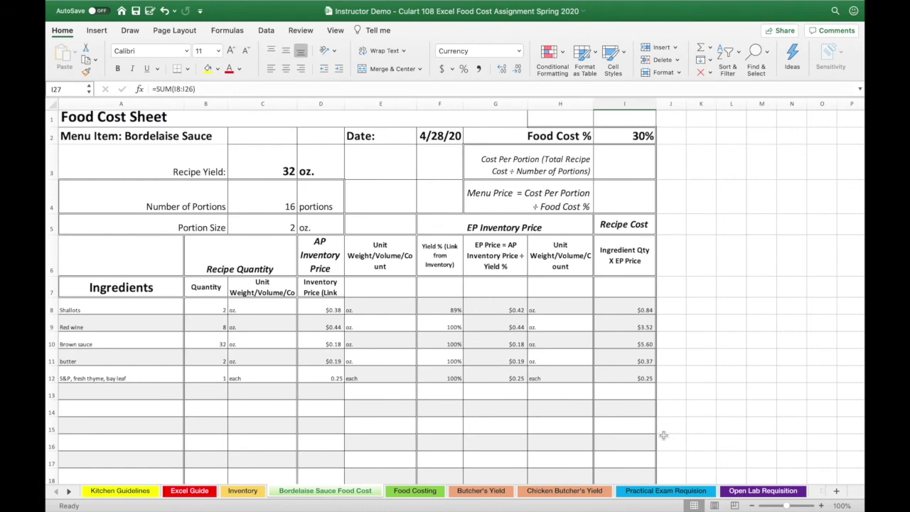
pyautogui.click(626, 169)
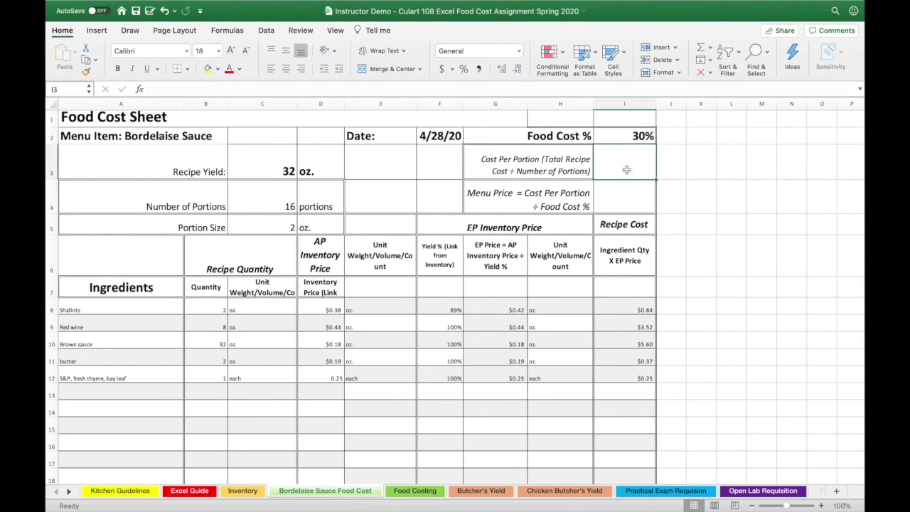
pyautogui.click(569, 169)
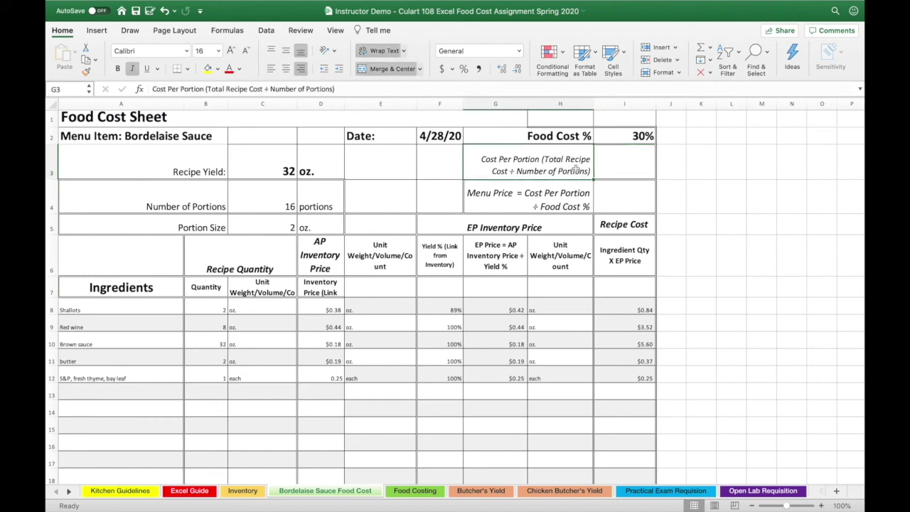
pyautogui.click(620, 168)
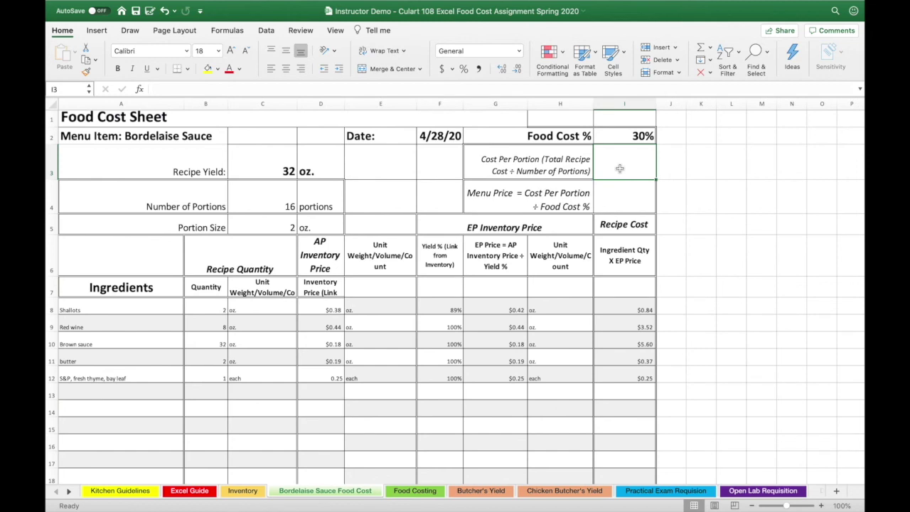
pyautogui.write('=')
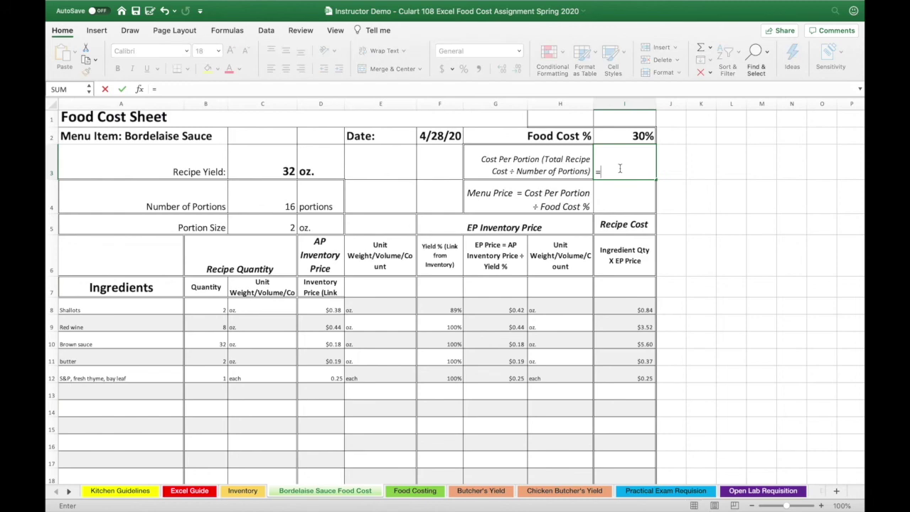
pyautogui.scroll(-3, 621, 292)
pyautogui.scroll(-5, 621, 292)
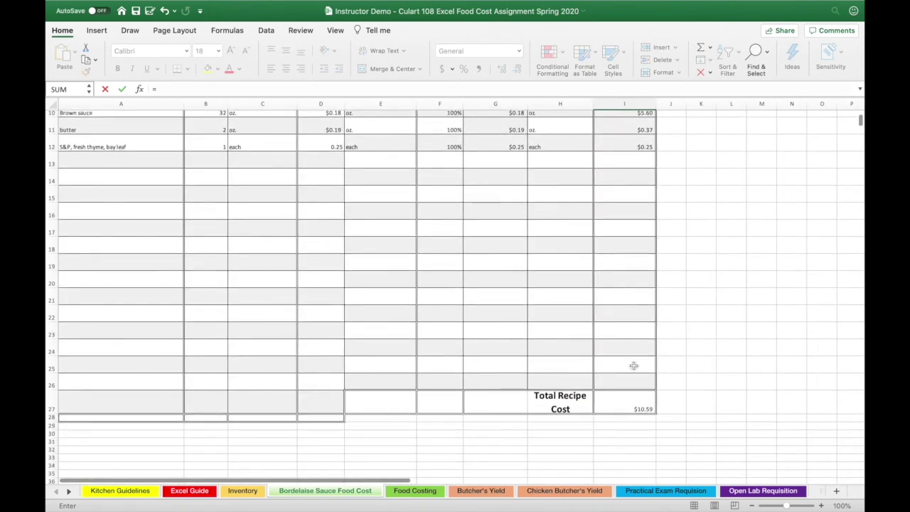
pyautogui.click(629, 409)
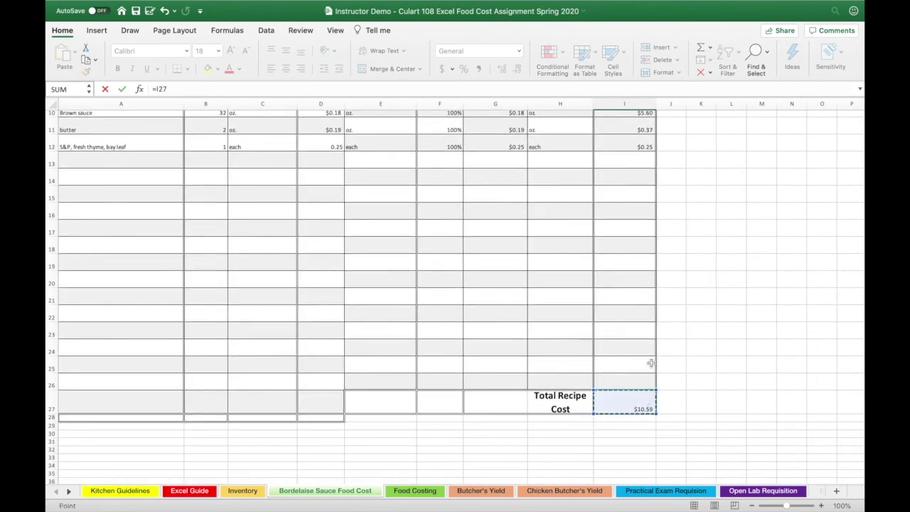
pyautogui.scroll(8, 651, 359)
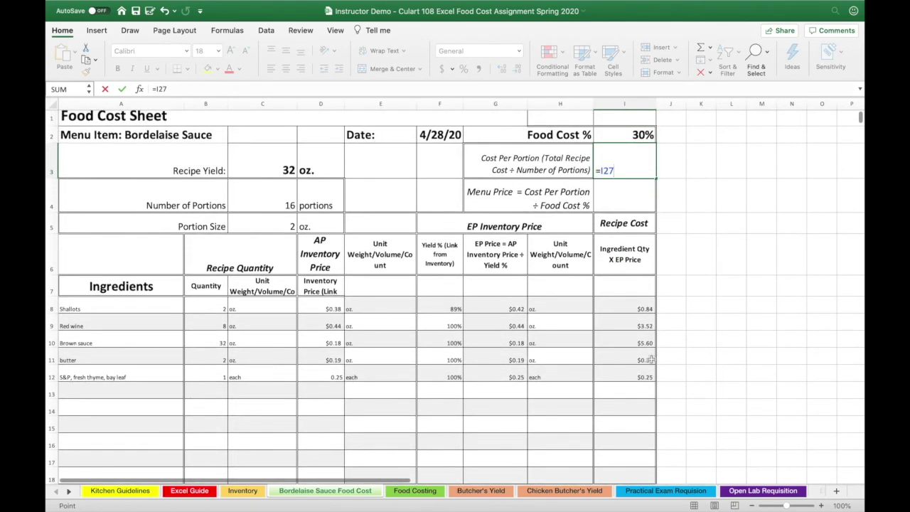
pyautogui.write('/')
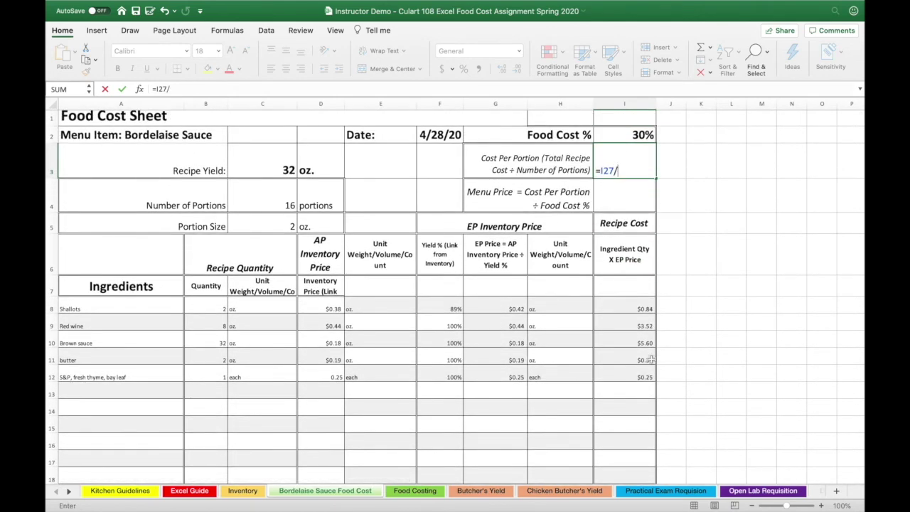
pyautogui.click(286, 204)
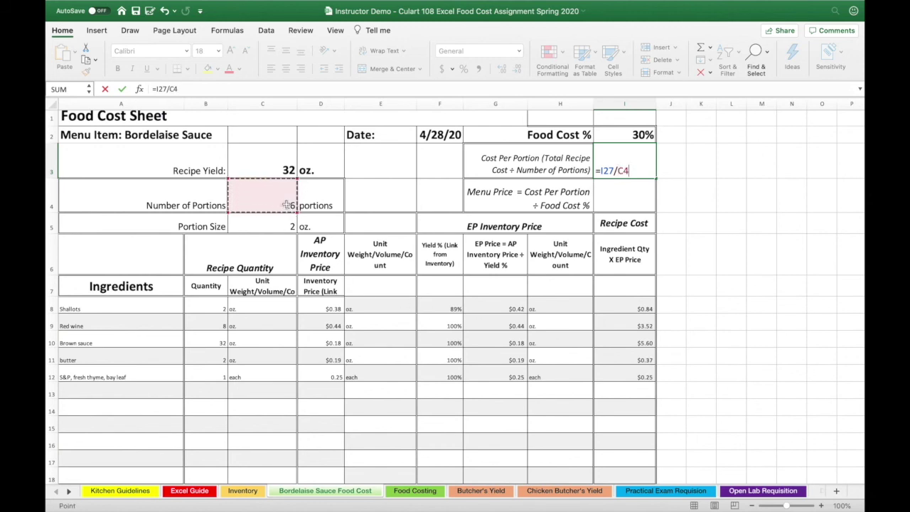
pyautogui.press('Return')
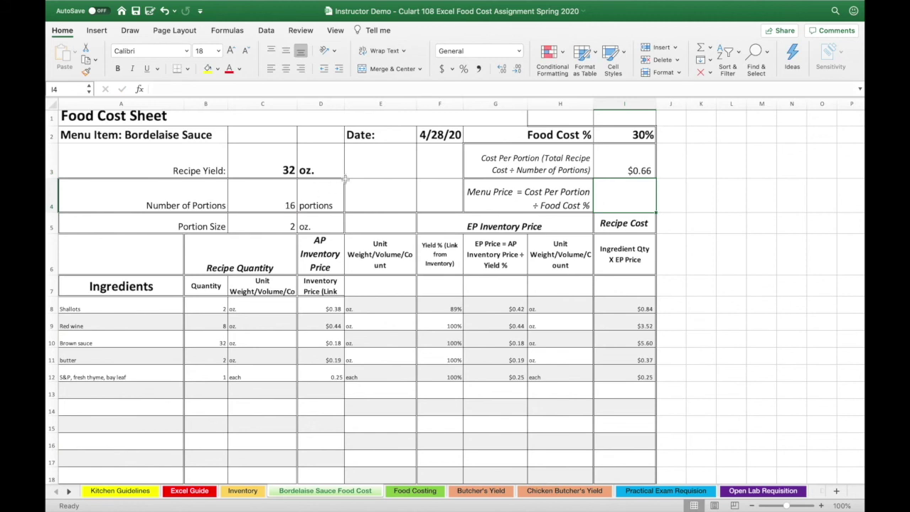
pyautogui.click(601, 165)
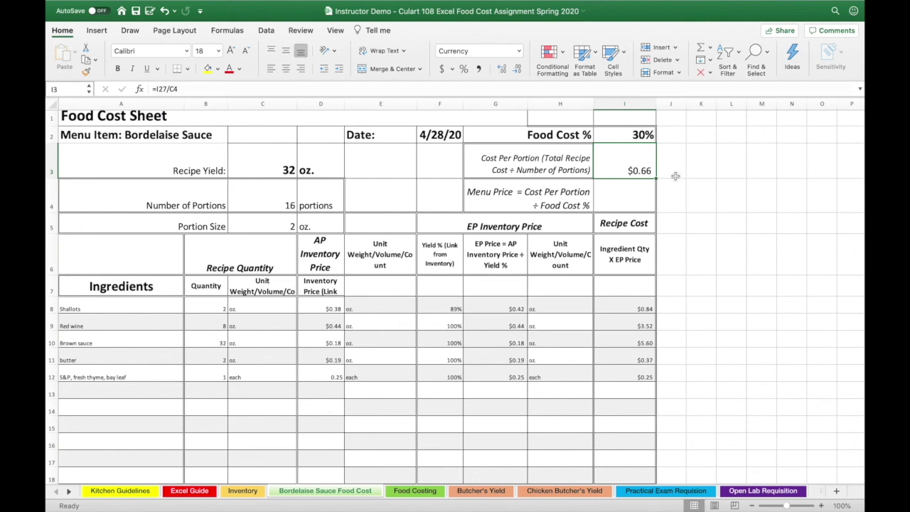
# Step: Calculate the menu price in I4 by dividing cost per portion by food cost percentage with =I3/I2, and save the workbook
pyautogui.click(631, 195)
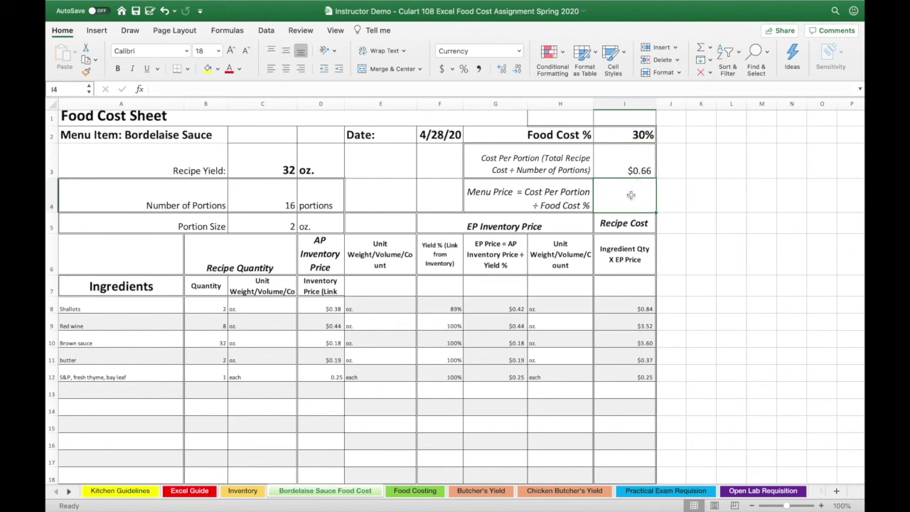
pyautogui.click(560, 191)
pyautogui.click(631, 199)
pyautogui.write('=')
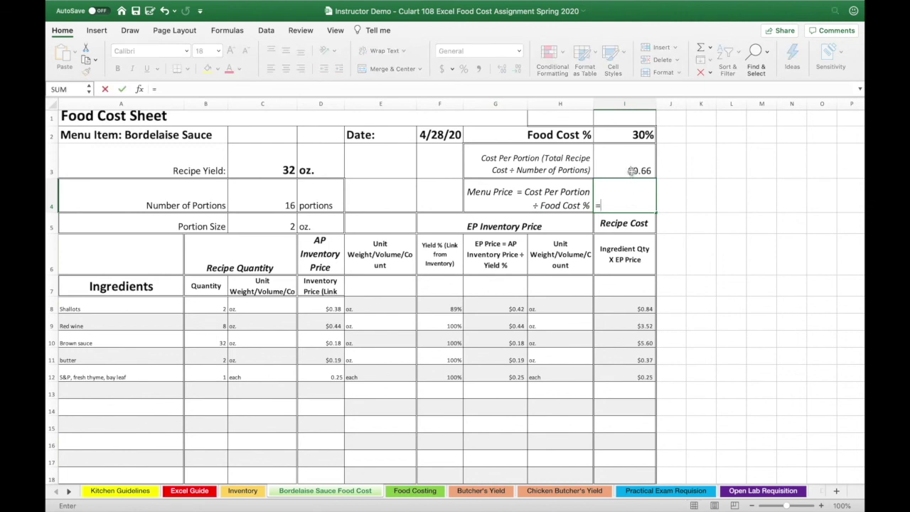
pyautogui.click(631, 171)
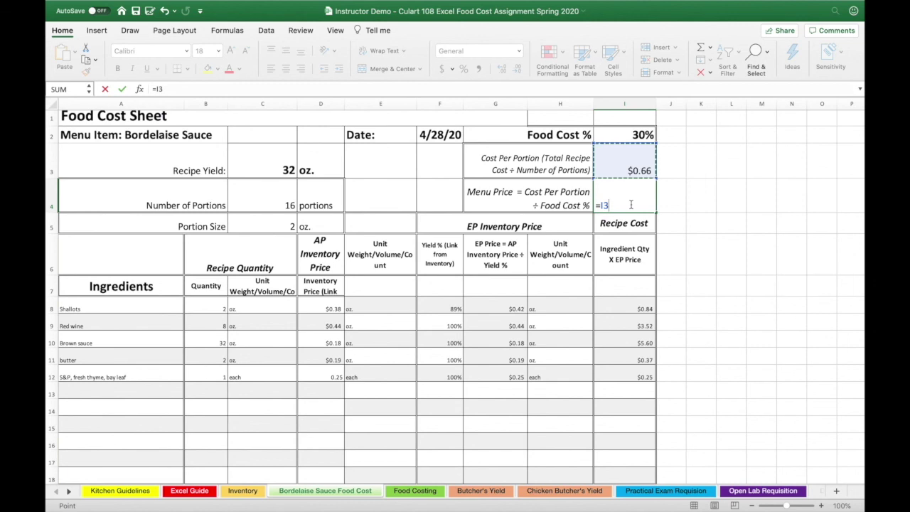
pyautogui.write('/')
pyautogui.click(628, 134)
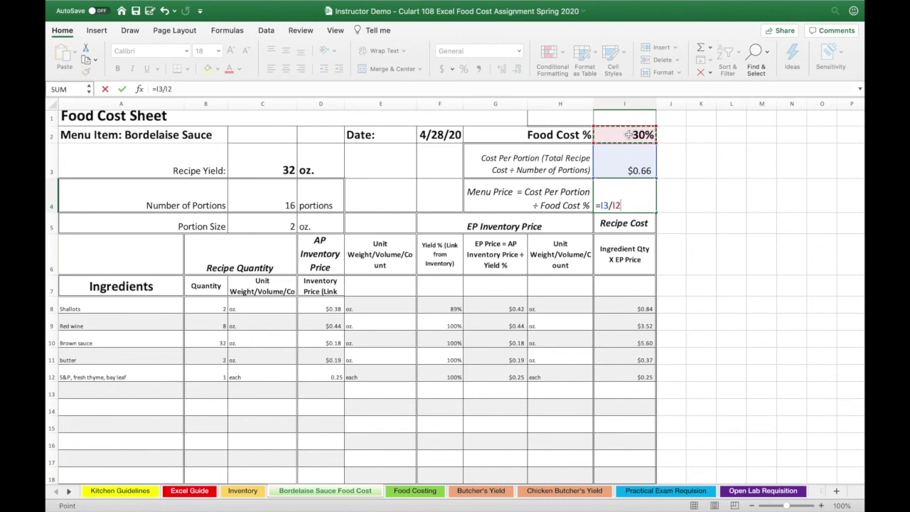
pyautogui.press('Return')
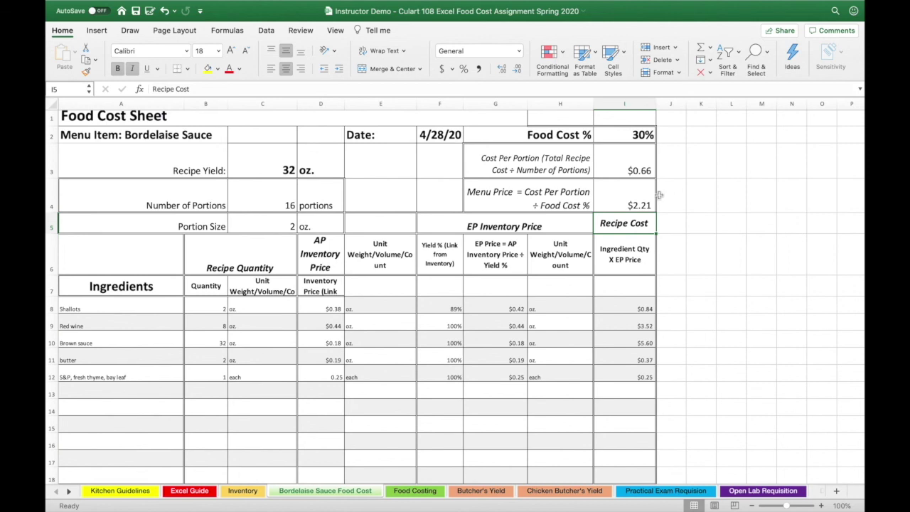
pyautogui.click(136, 11)
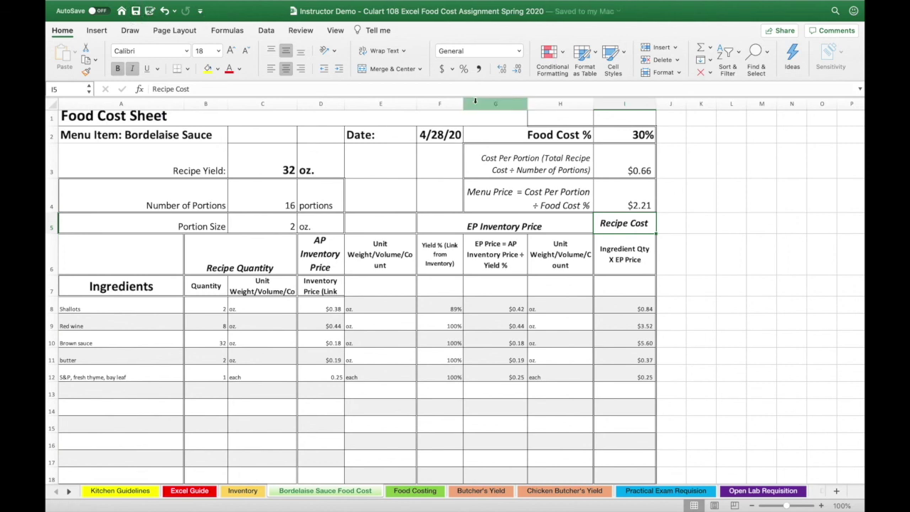